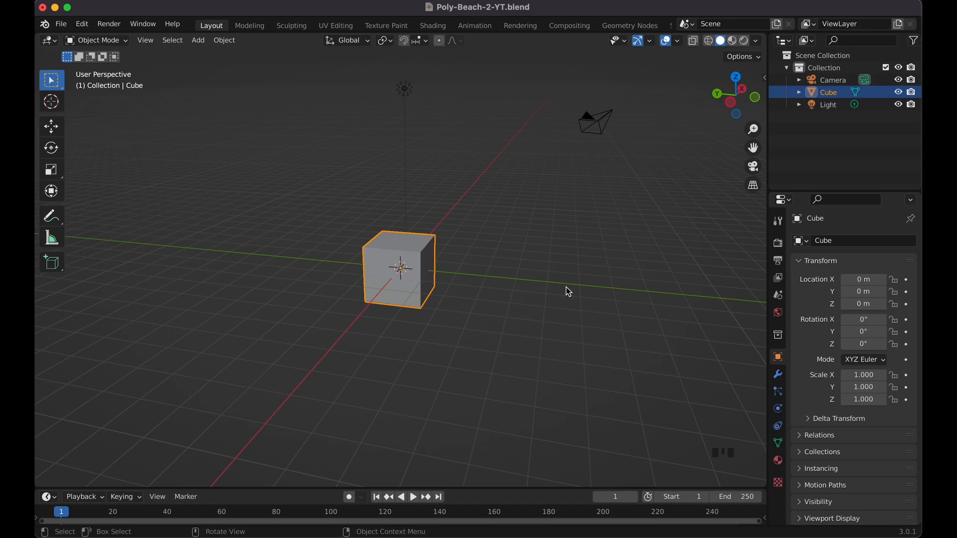
Delete the default cube from the scene
scroll(565, 287, "right", 3)
scroll(565, 288, "left", 2)
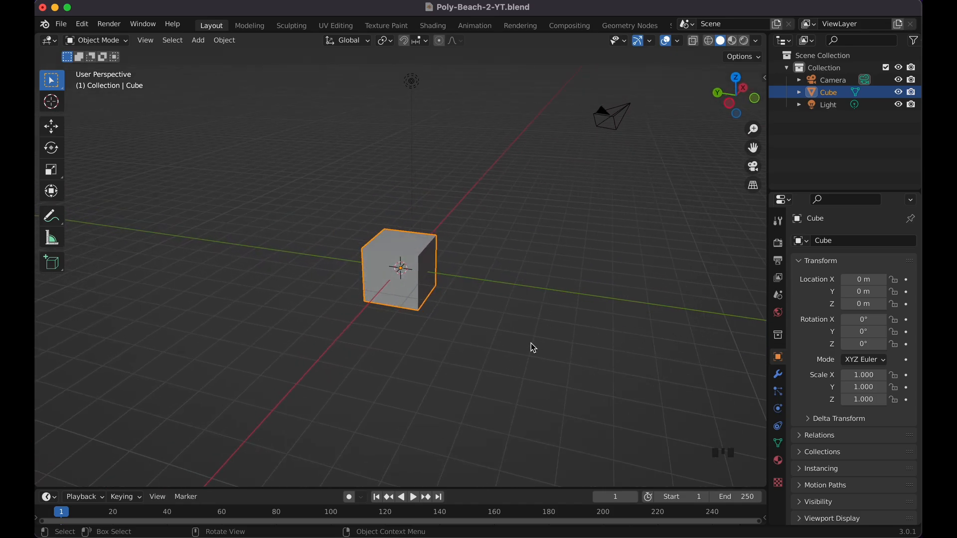
left_click(558, 326)
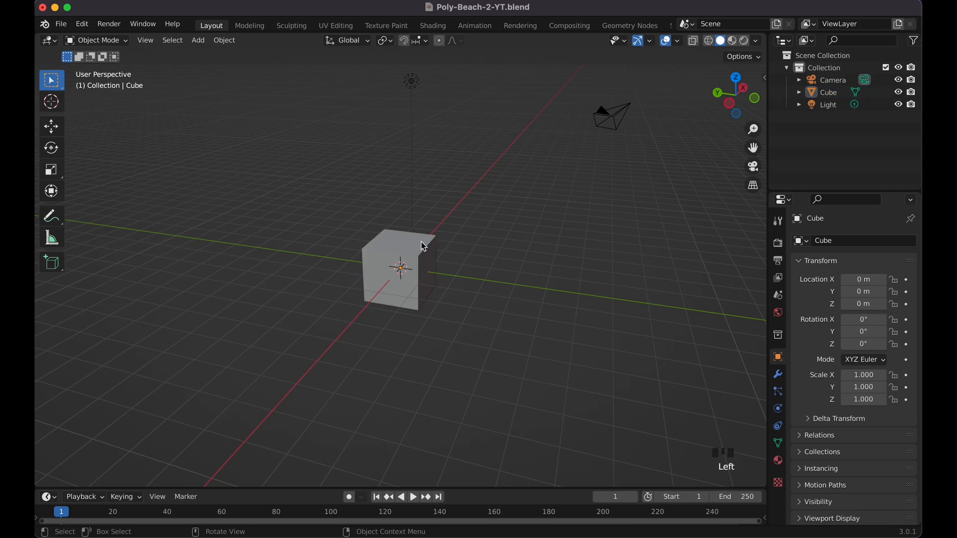
left_click(431, 264)
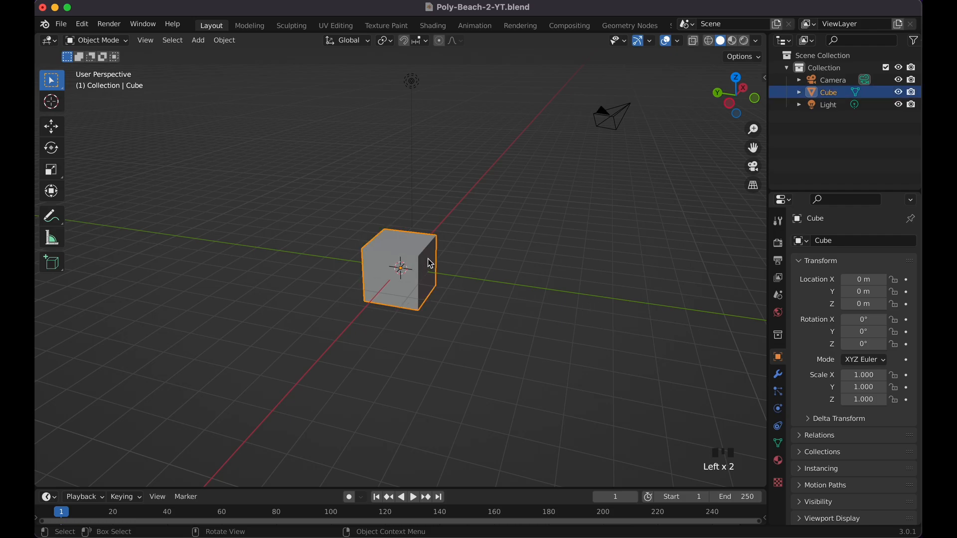
key("x")
left_click(431, 264)
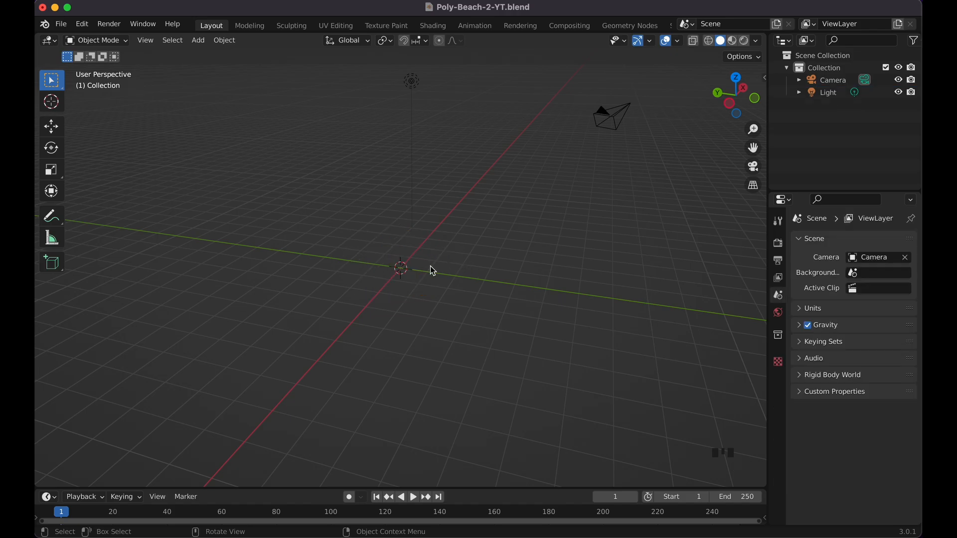
Add a plane mesh at the world origin and scale it uniformly by 4
key("shift+a")
mouse_move(432, 271)
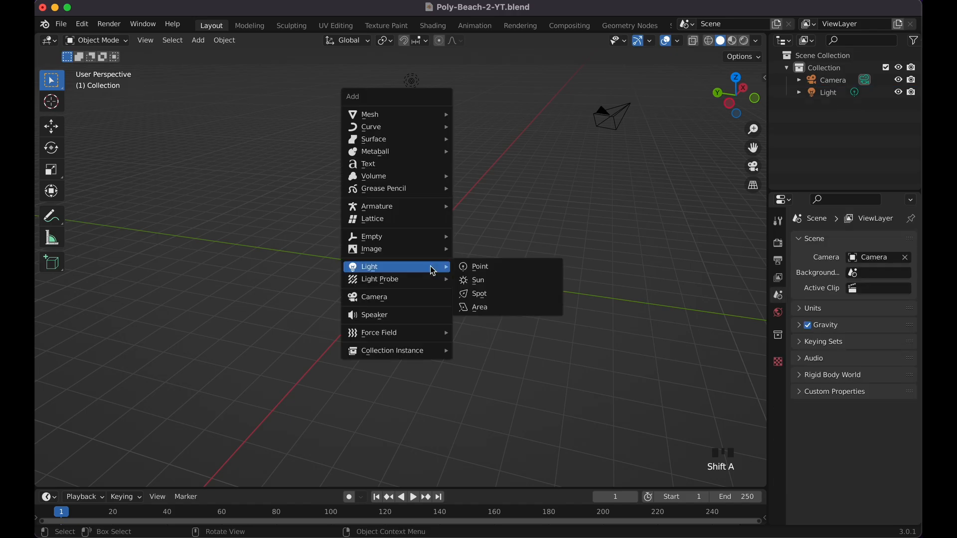
mouse_move(433, 114)
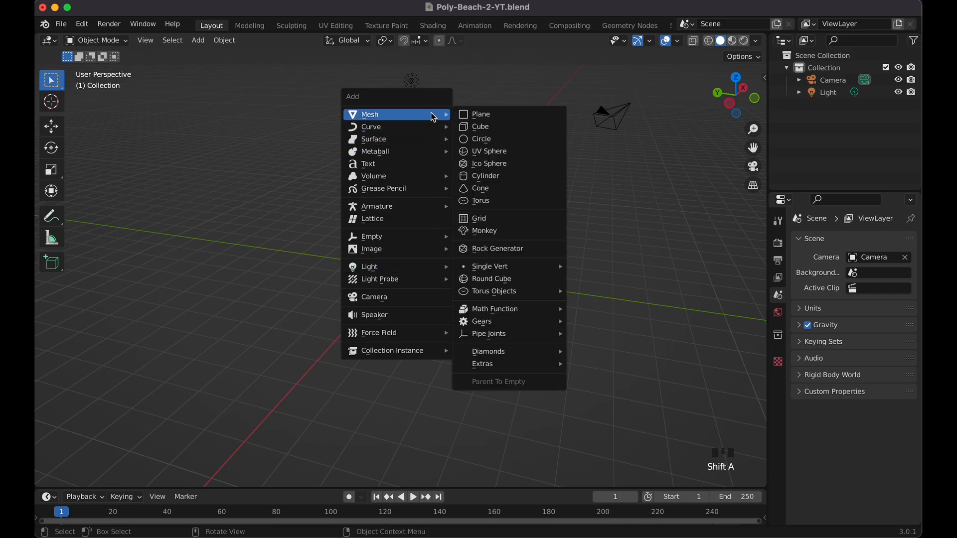
left_click(481, 119)
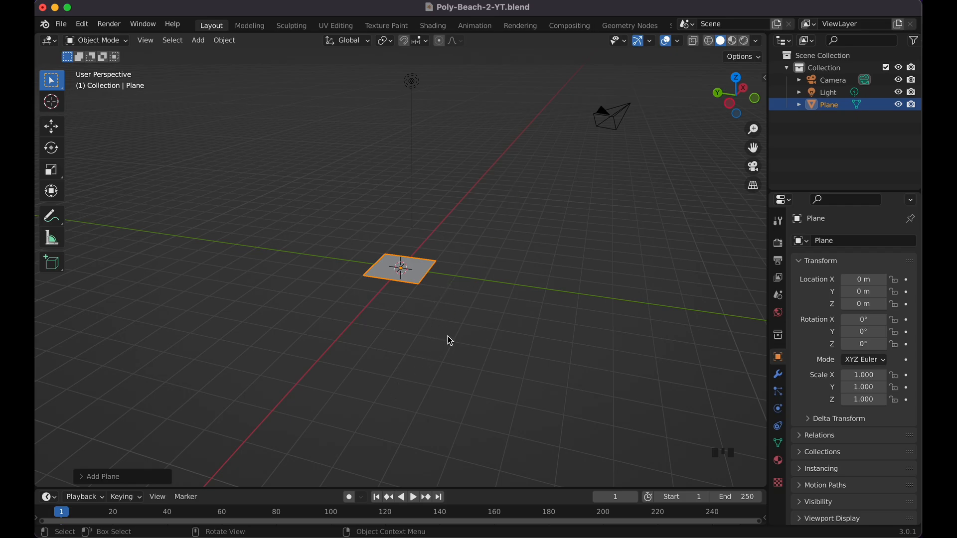
key("s")
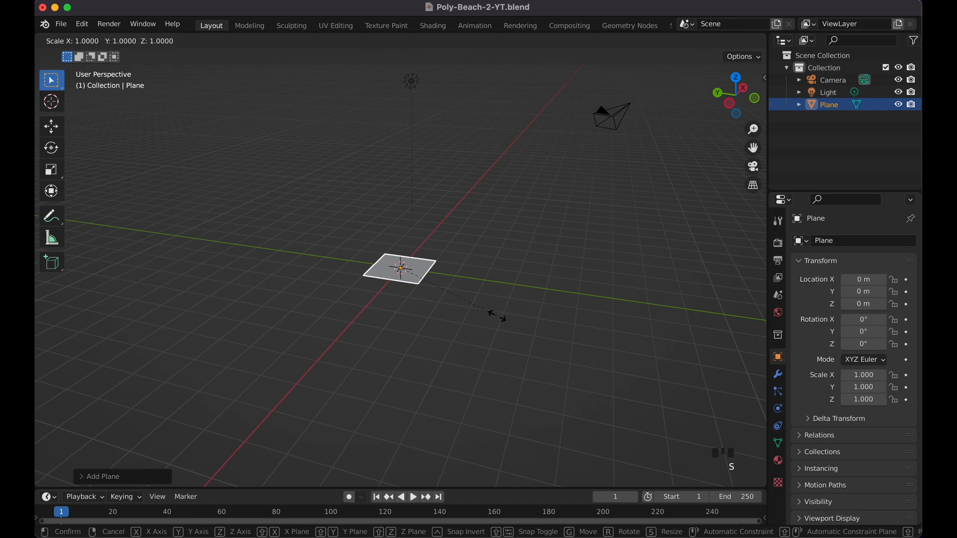
type("4")
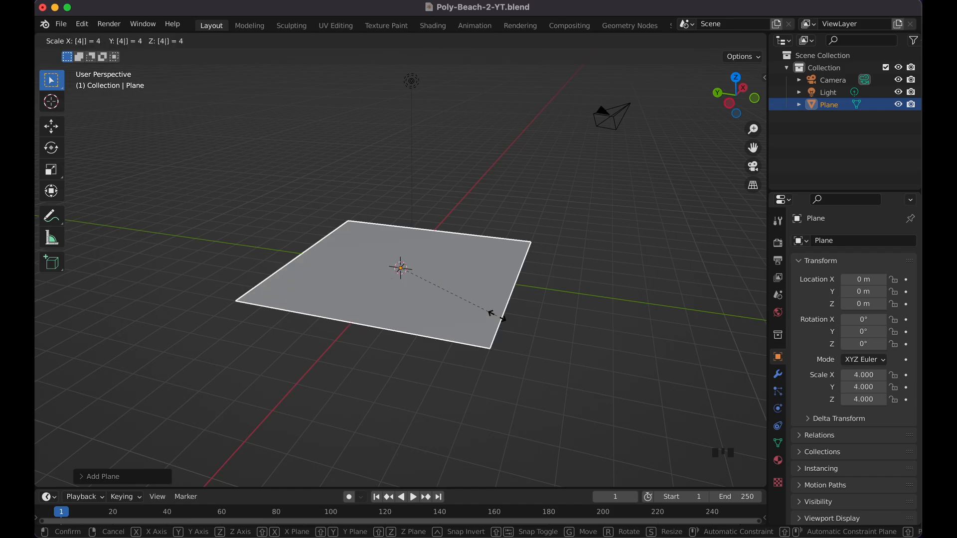
left_click(497, 316)
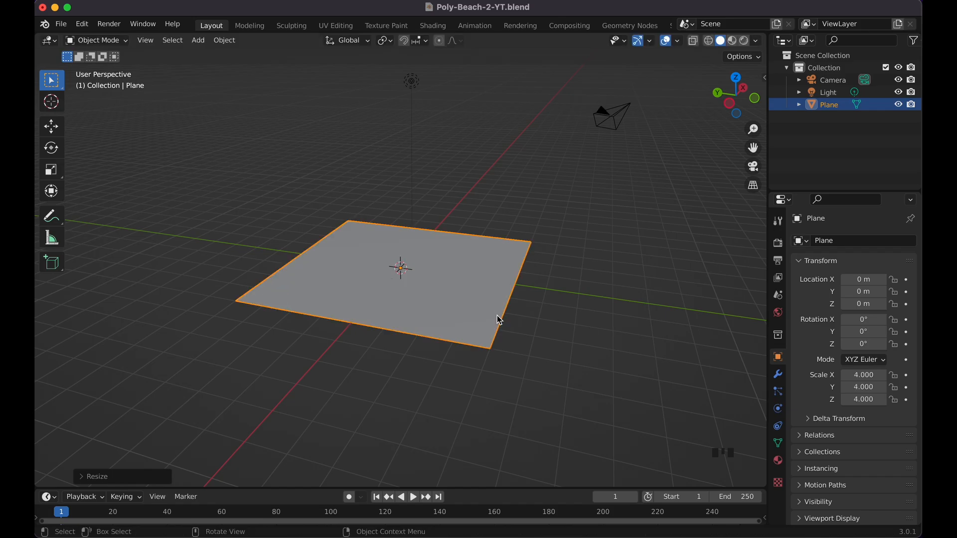
In Edit Mode, select the whole plane and extrude it downward by -0.3 m to form a thin slab
middle_click_drag(549, 329, 549, 328)
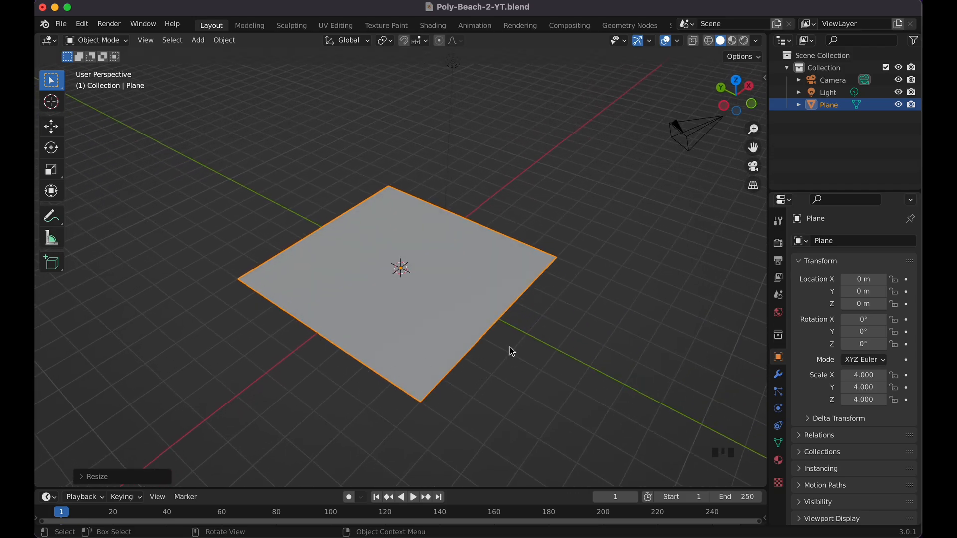
middle_click_drag(510, 347, 510, 346)
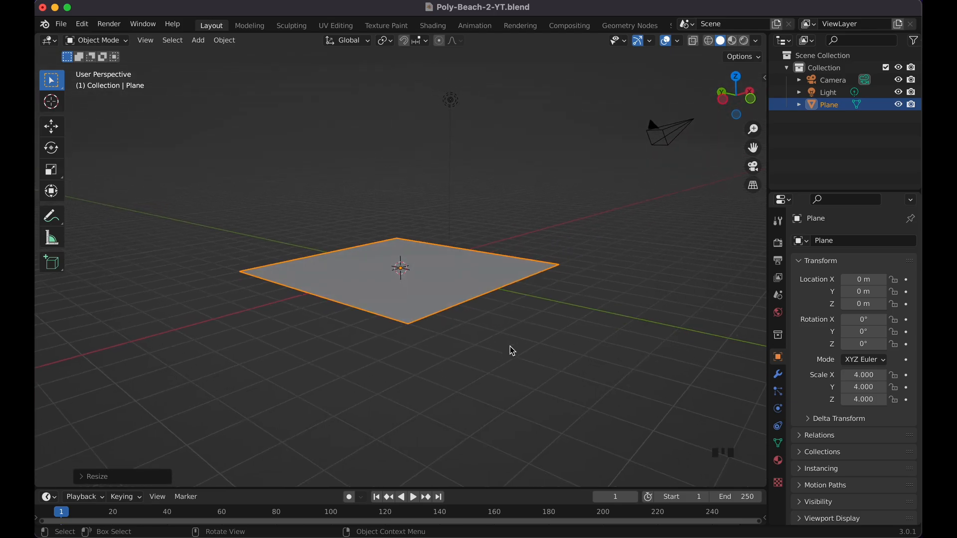
key("Tab")
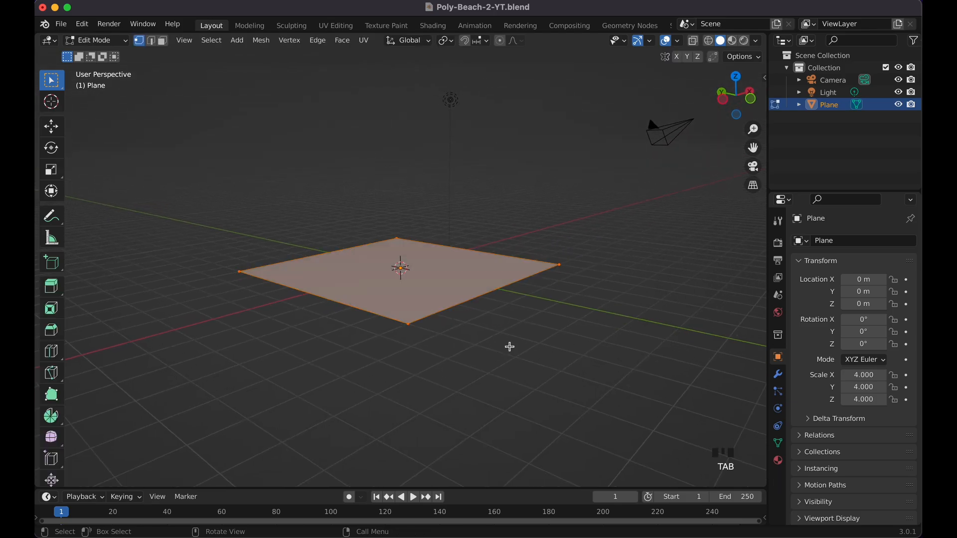
left_click(120, 42)
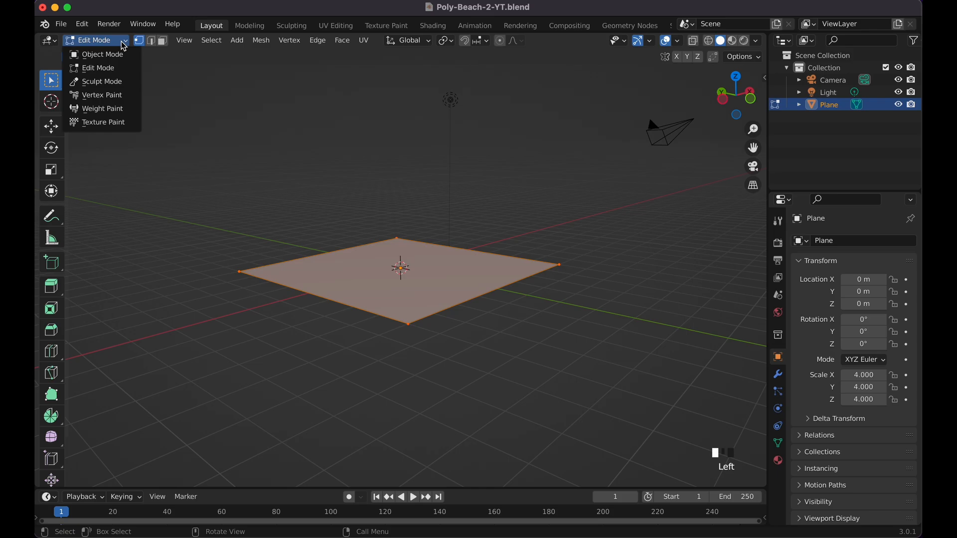
left_click(113, 67)
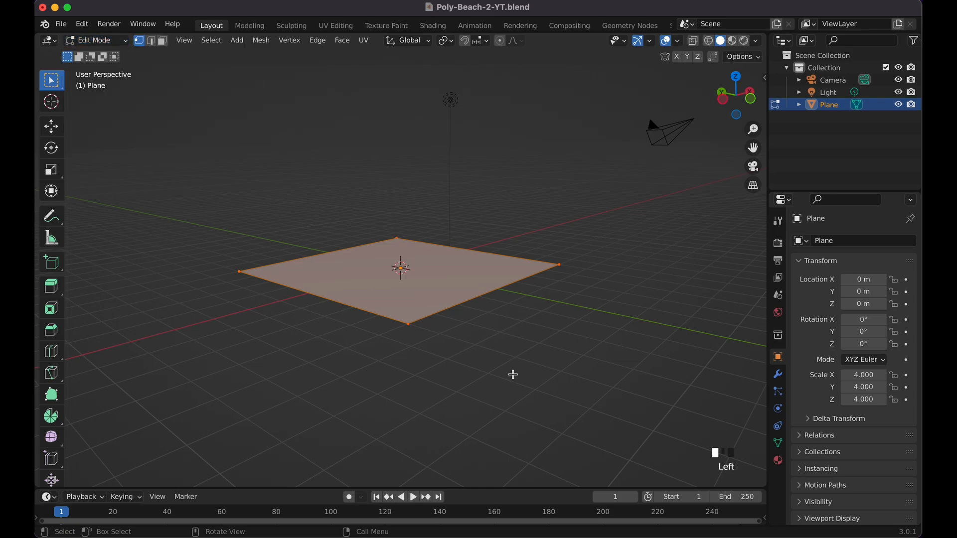
left_click(498, 326)
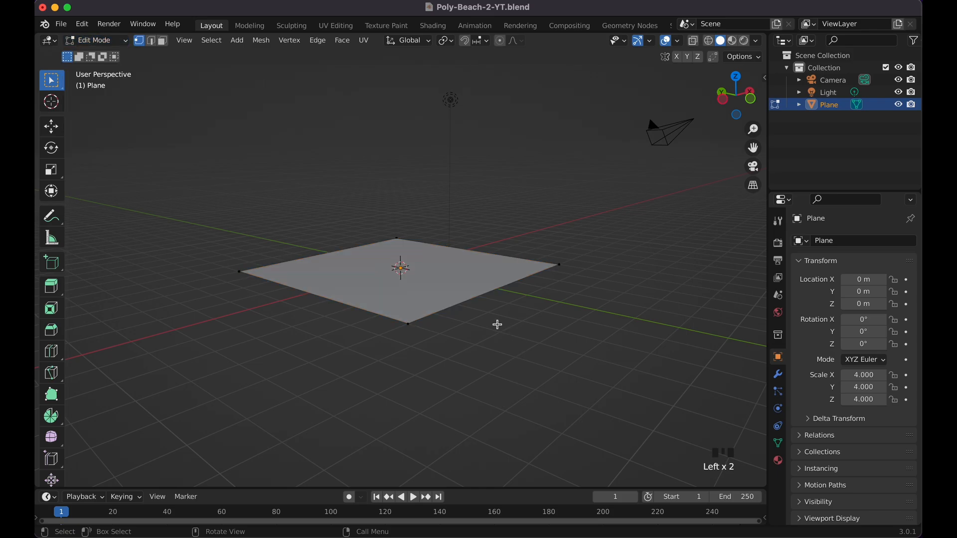
key("a")
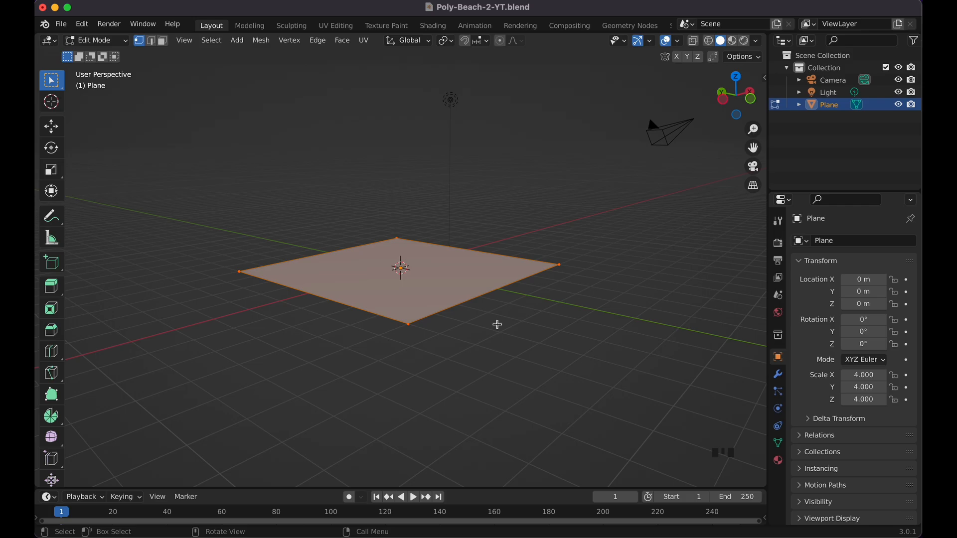
key("e")
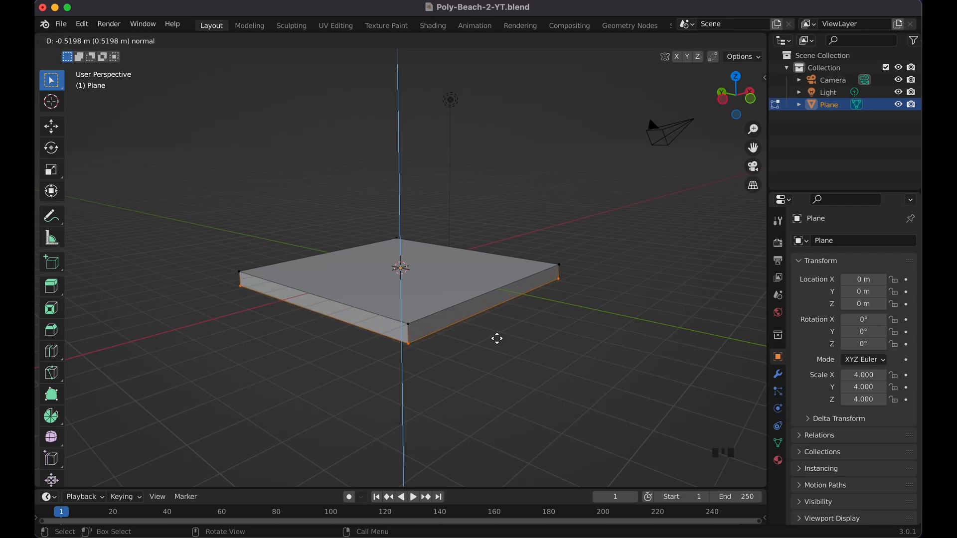
type(".3")
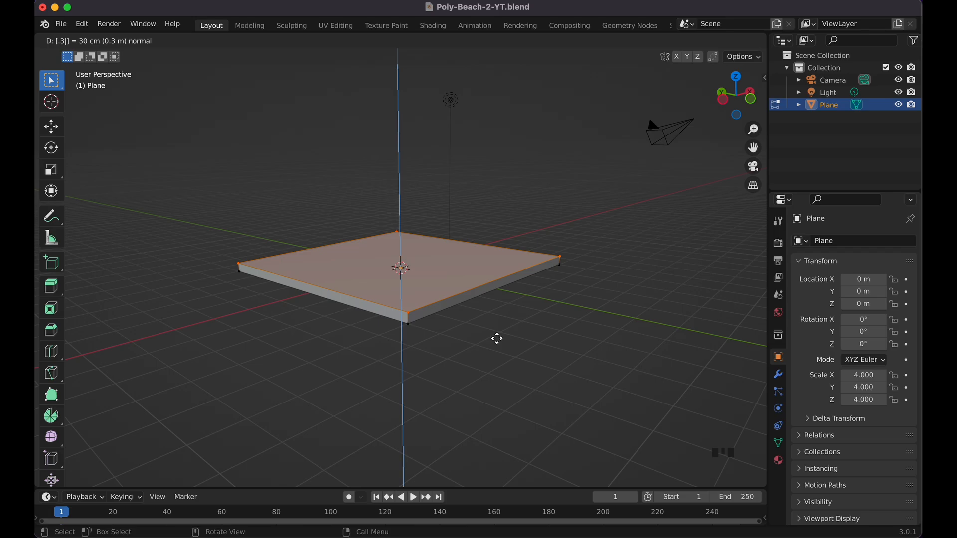
key("minus")
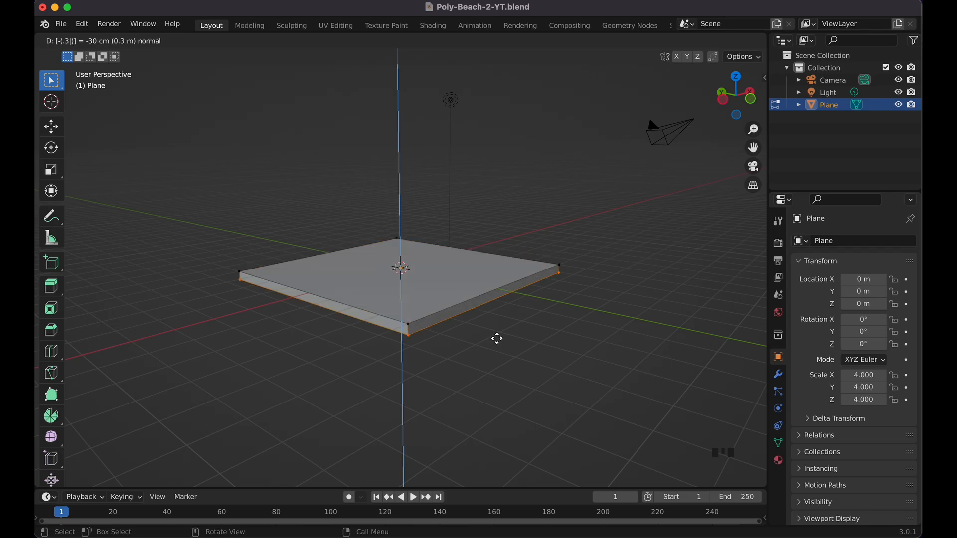
key("Return")
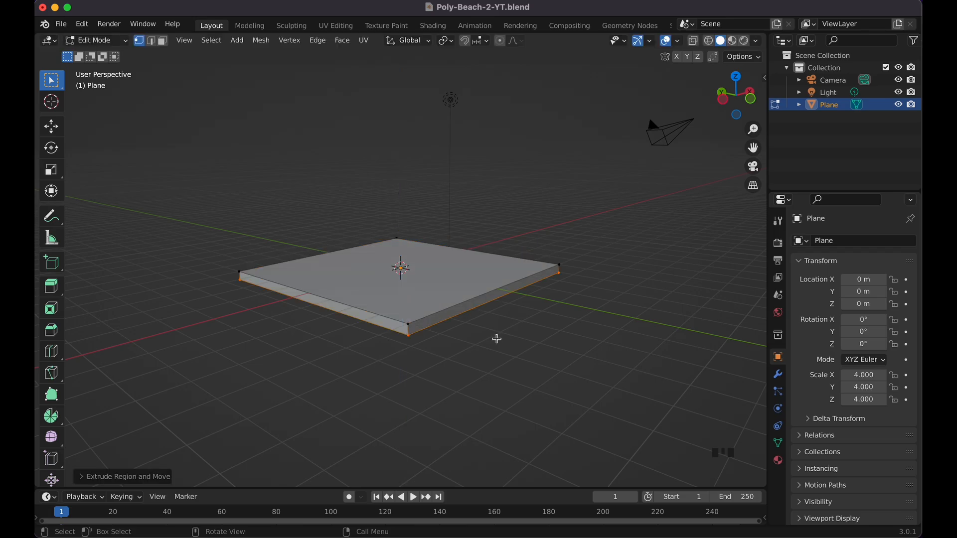
middle_click_drag(497, 338, 497, 340)
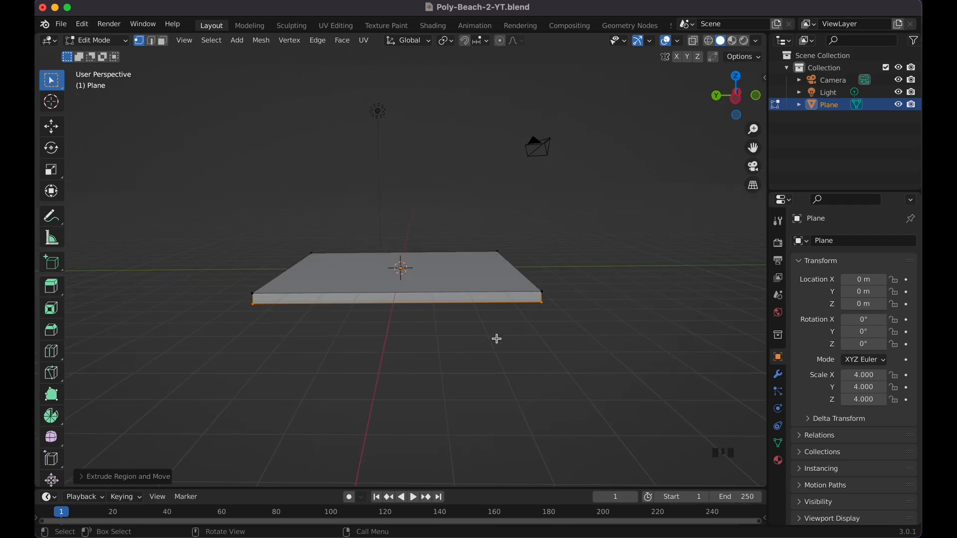
key("KP_1")
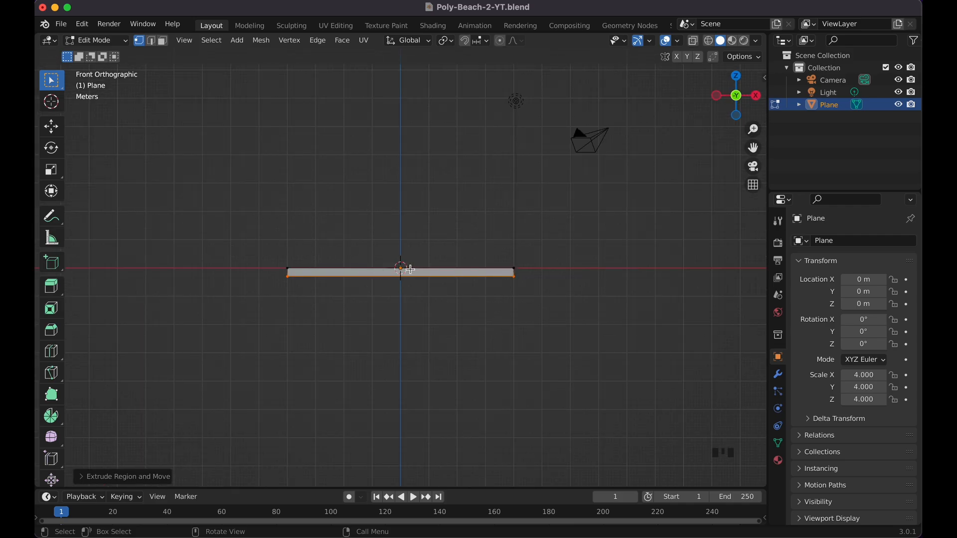
middle_click_drag(474, 280, 495, 294)
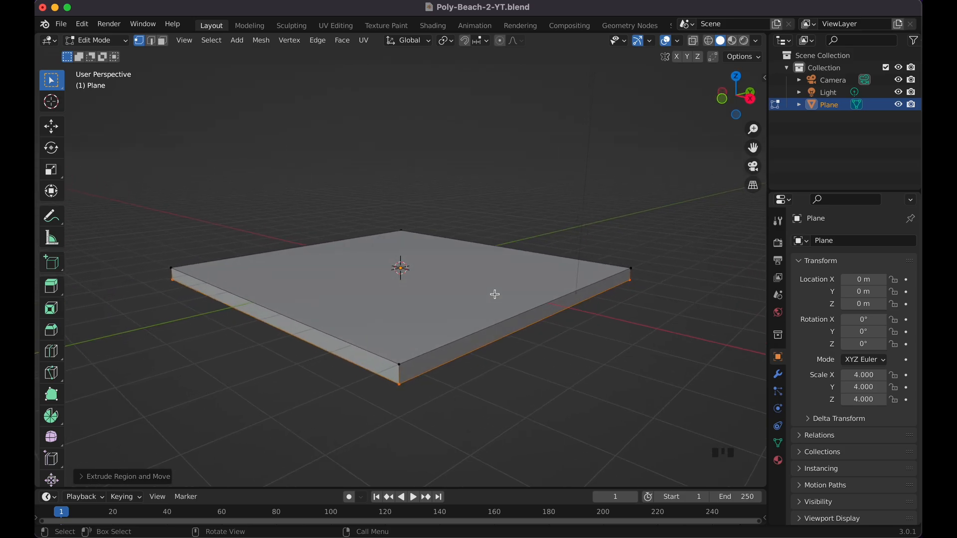
key("Tab")
middle_click_drag(495, 294, 497, 298)
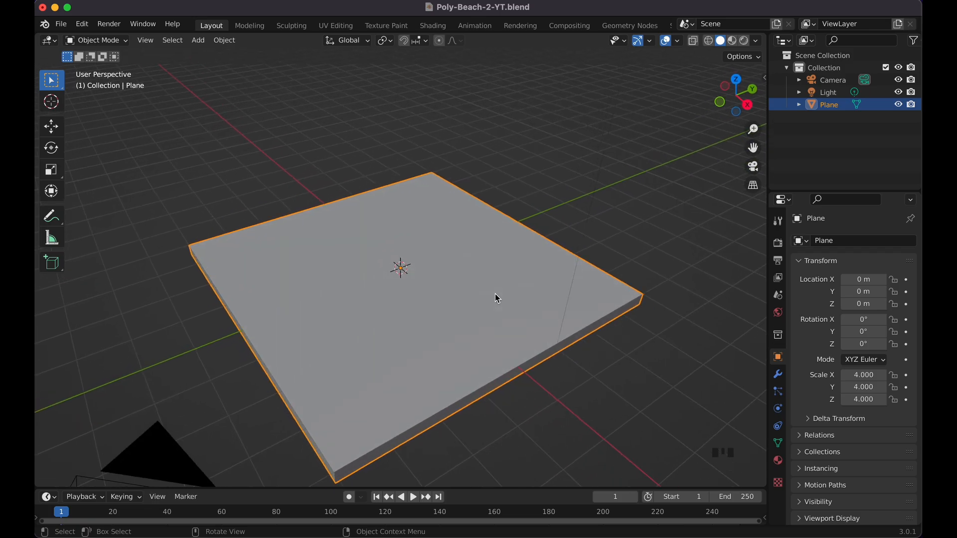
middle_click_drag(412, 295, 412, 294)
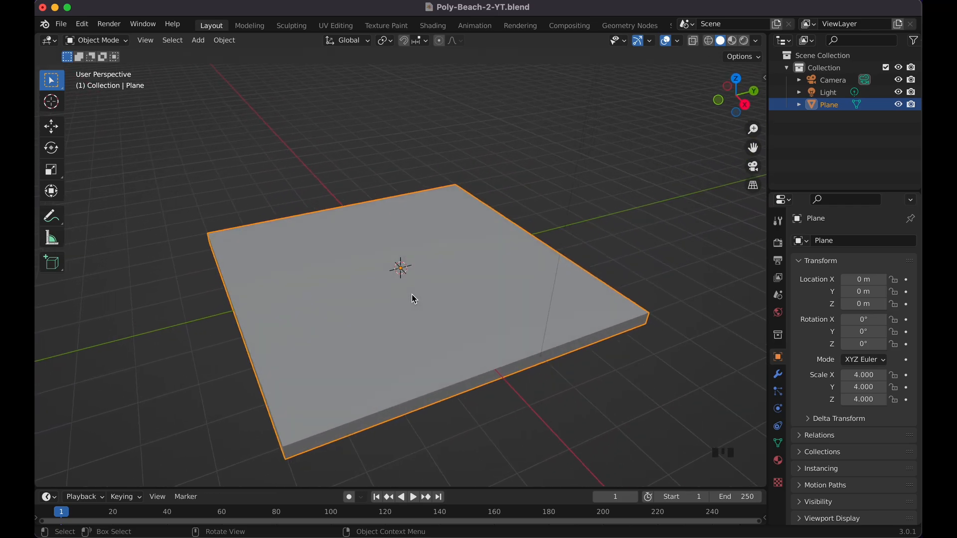
In Edit Mode, add 9 evenly spaced loop cuts running along the X axis of the slab and show the Loop Cut and Slide settings
key("Tab")
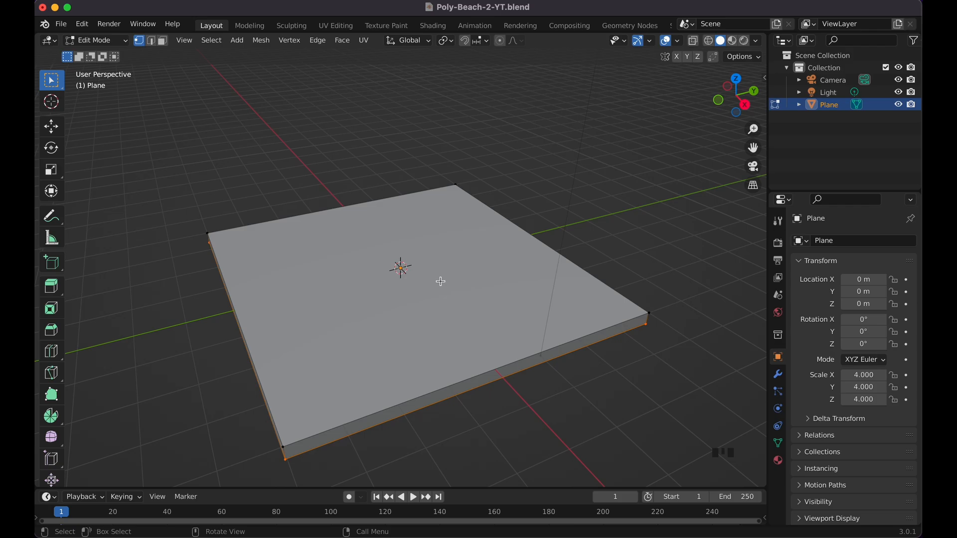
key("ctrl+r")
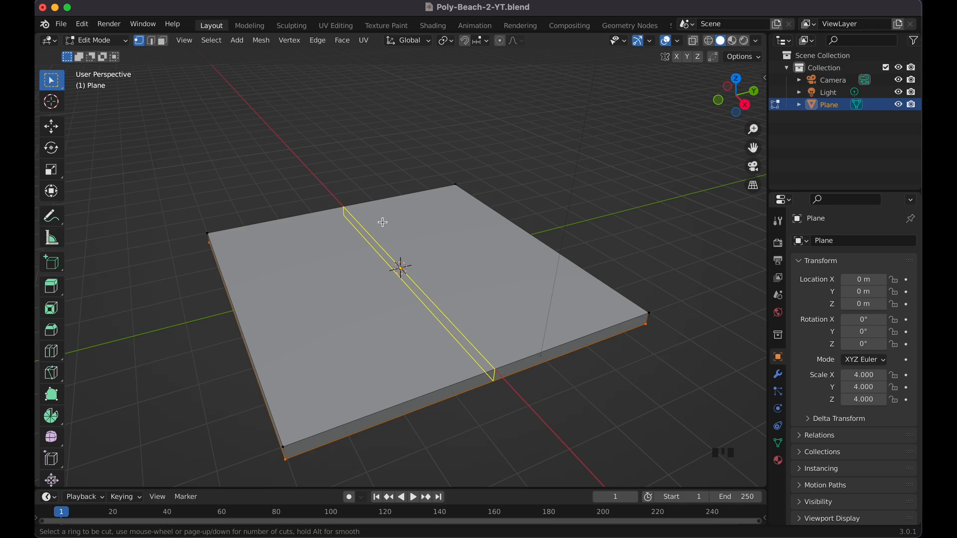
scroll(384, 222, "up", 2)
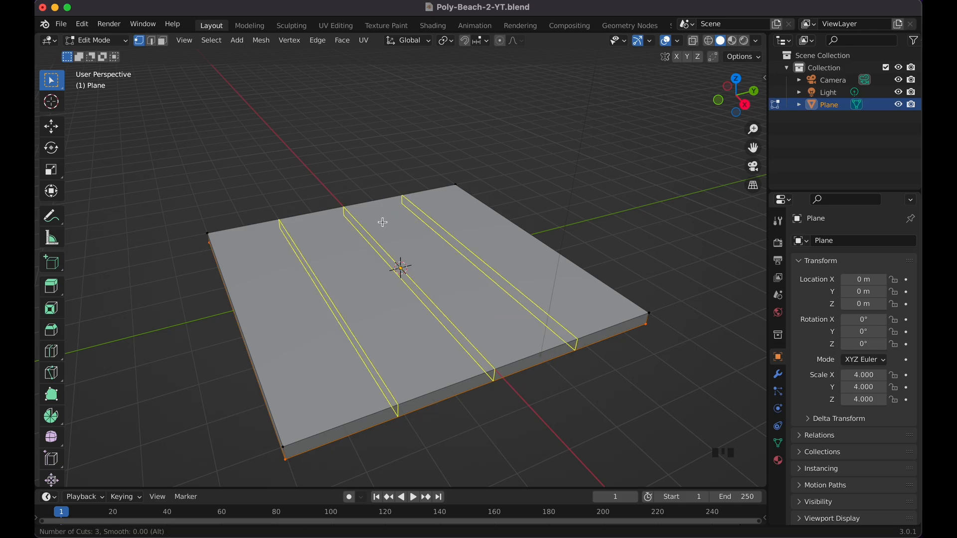
scroll(384, 222, "down", 2)
scroll(384, 222, "up", 3)
scroll(384, 222, "up", 6)
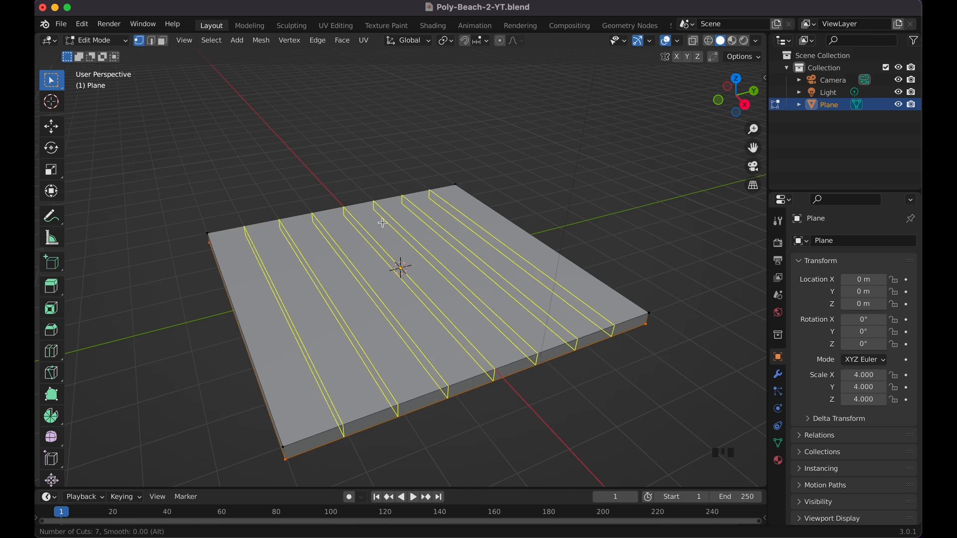
scroll(383, 223, "up", 1)
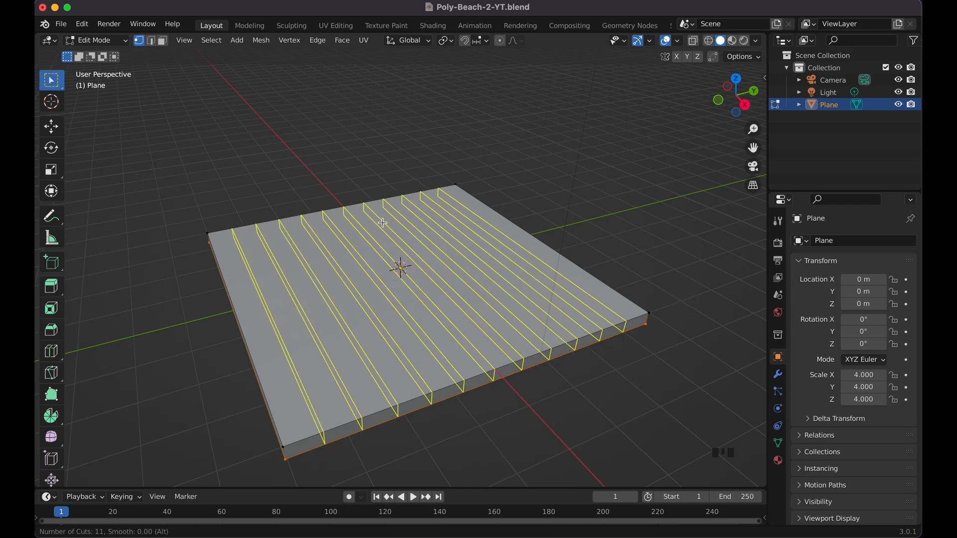
scroll(384, 223, "down", 2)
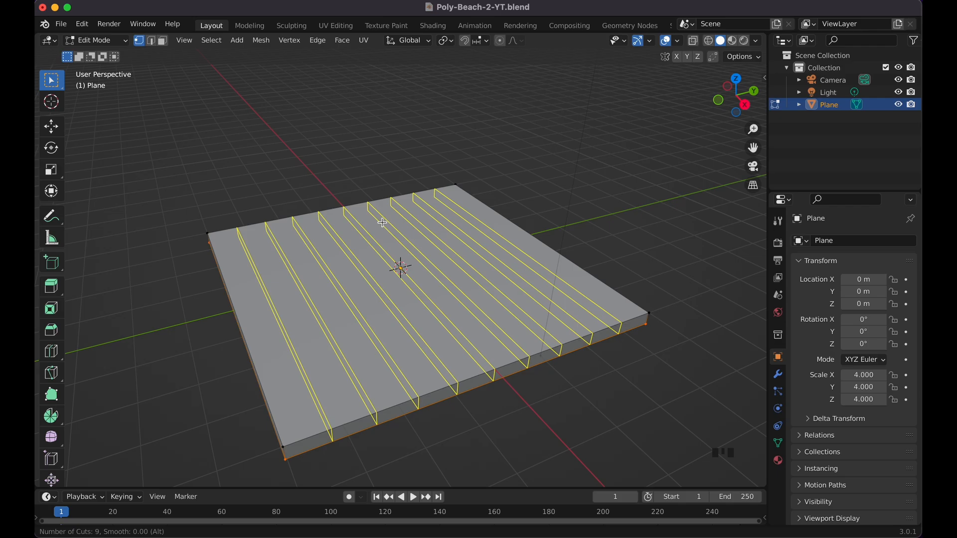
left_click(384, 222)
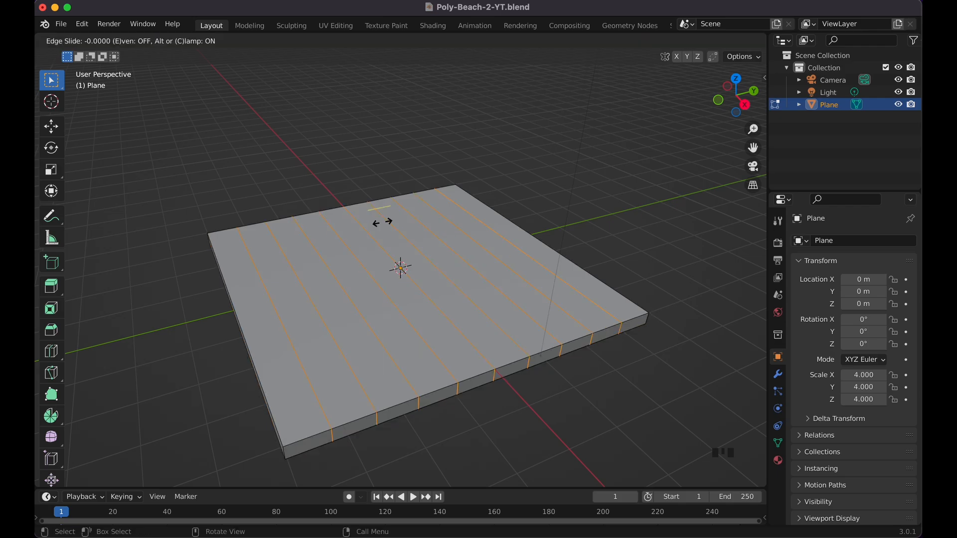
left_click(383, 222)
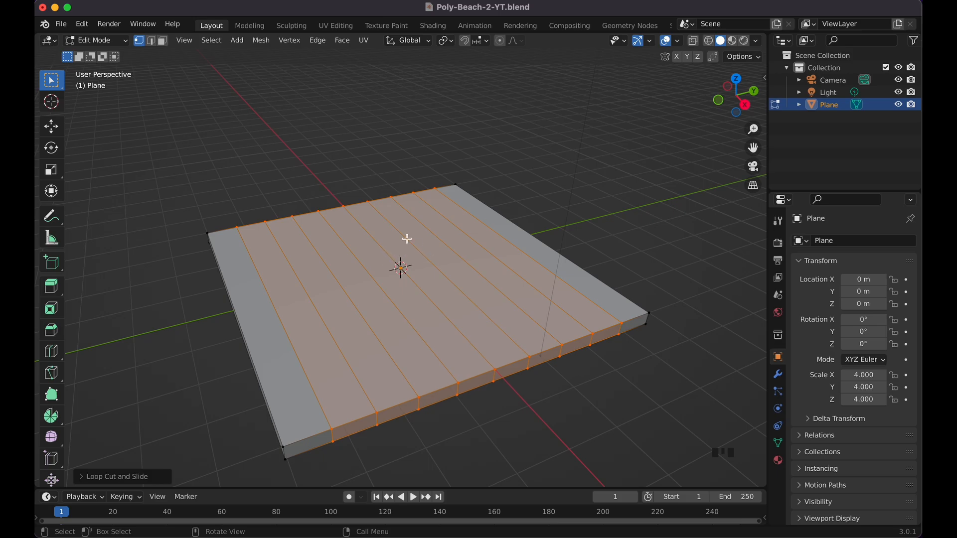
left_click(82, 477)
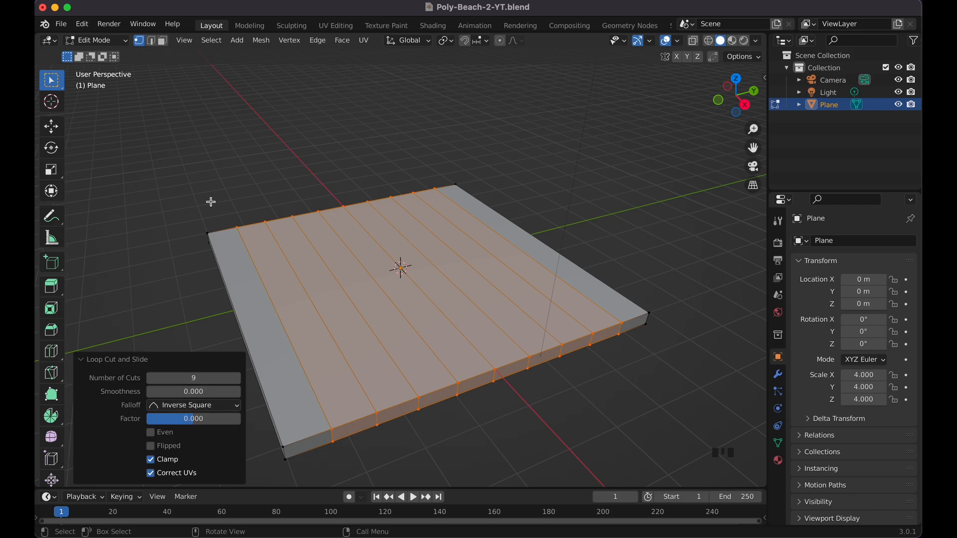
Set the number of cuts for the current loop cut on the slab to 20 and clear the selection
left_click(196, 380)
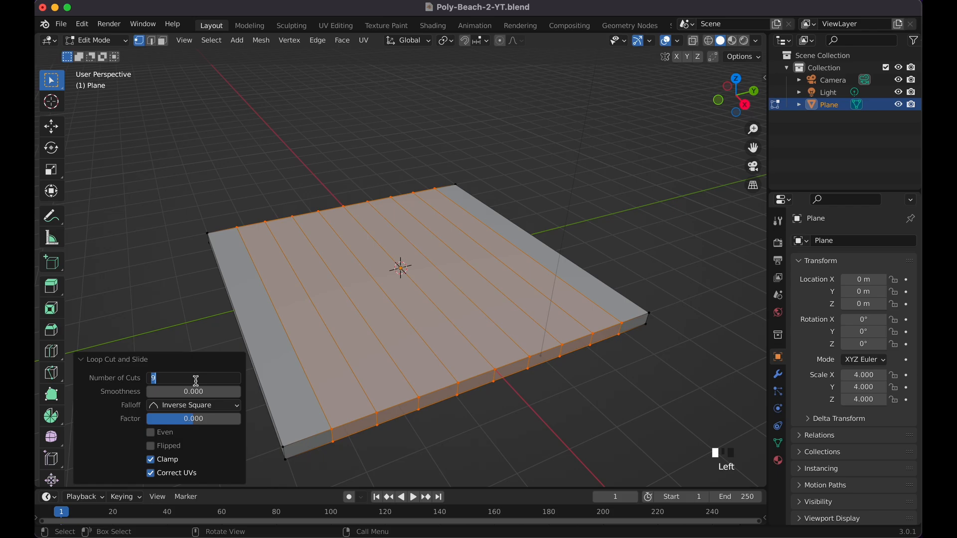
type("20")
key("Return")
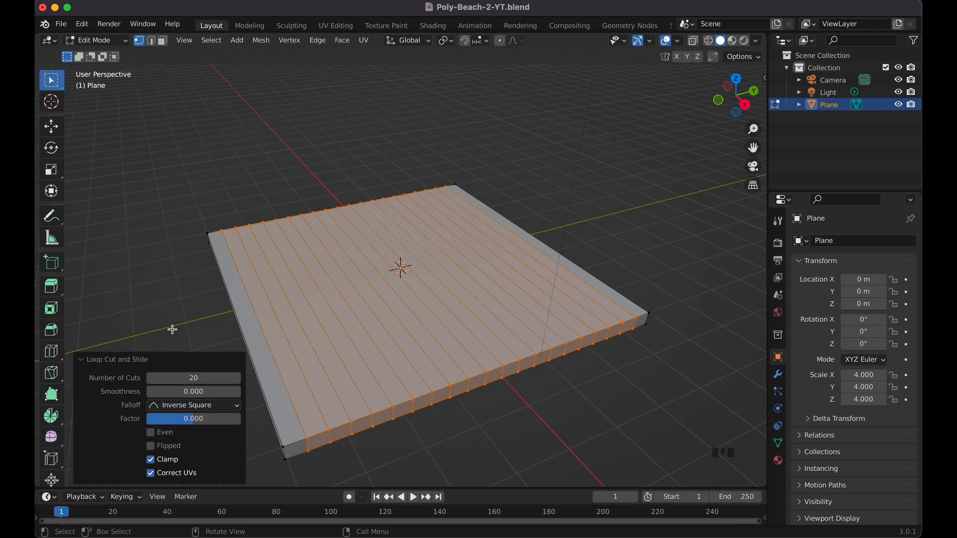
left_click(190, 309)
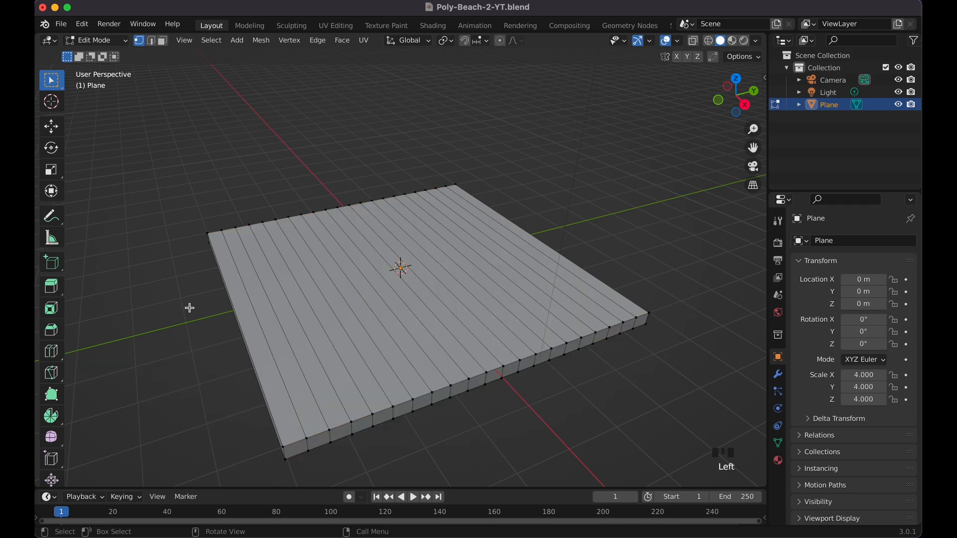
Add 20 centred loop cuts across the slab, perpendicular to the existing ones, to divide it into a grid
middle_click_drag(189, 308, 205, 318)
middle_click_drag(293, 305, 293, 303)
key("ctrl+r")
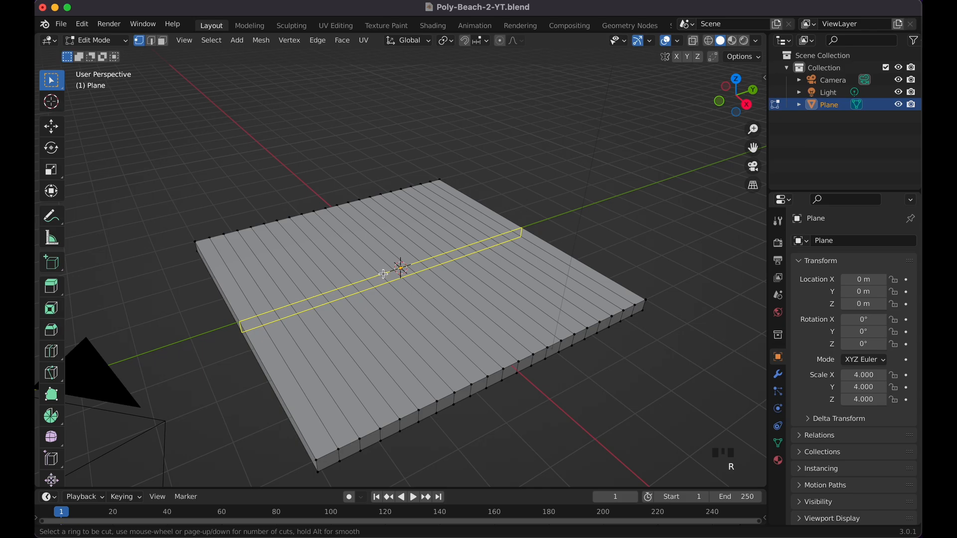
left_click(384, 274)
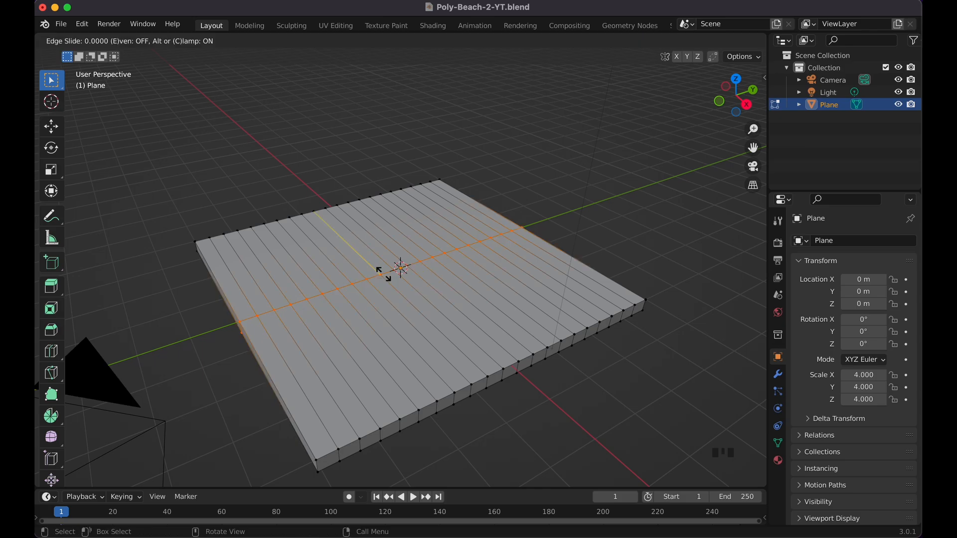
left_click(384, 272)
left_click(221, 382)
type("2")
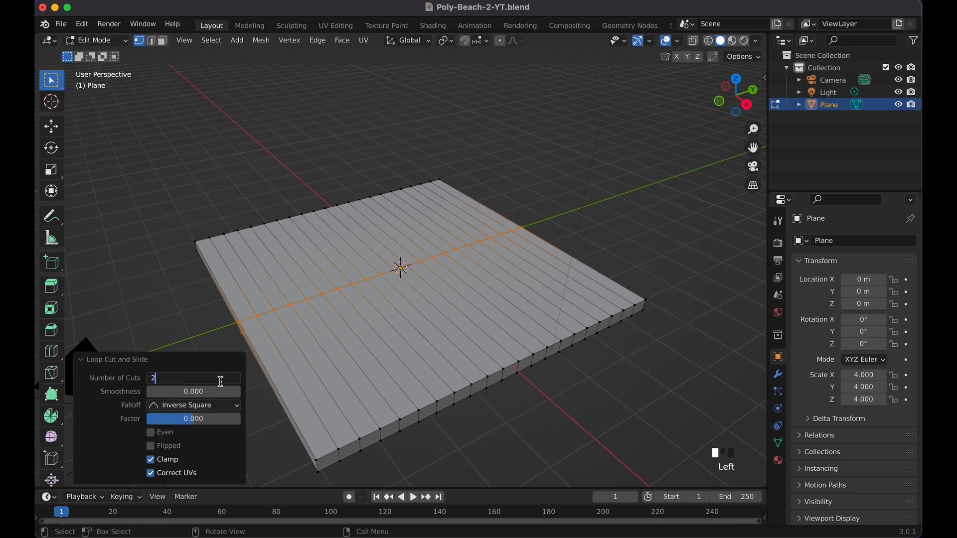
type("0")
left_click(191, 322)
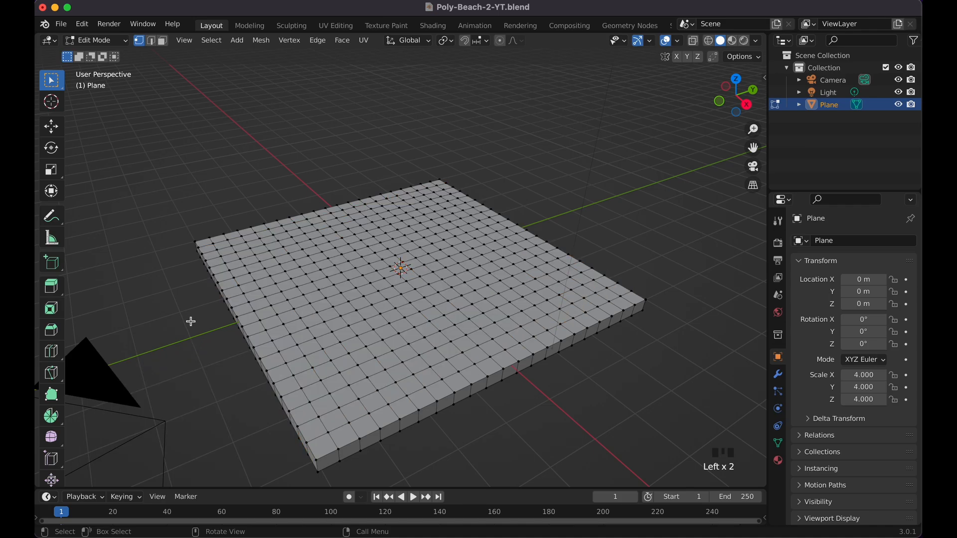
middle_click_drag(459, 267, 396, 339)
middle_click_drag(439, 255, 296, 272)
middle_click_drag(224, 288, 177, 249)
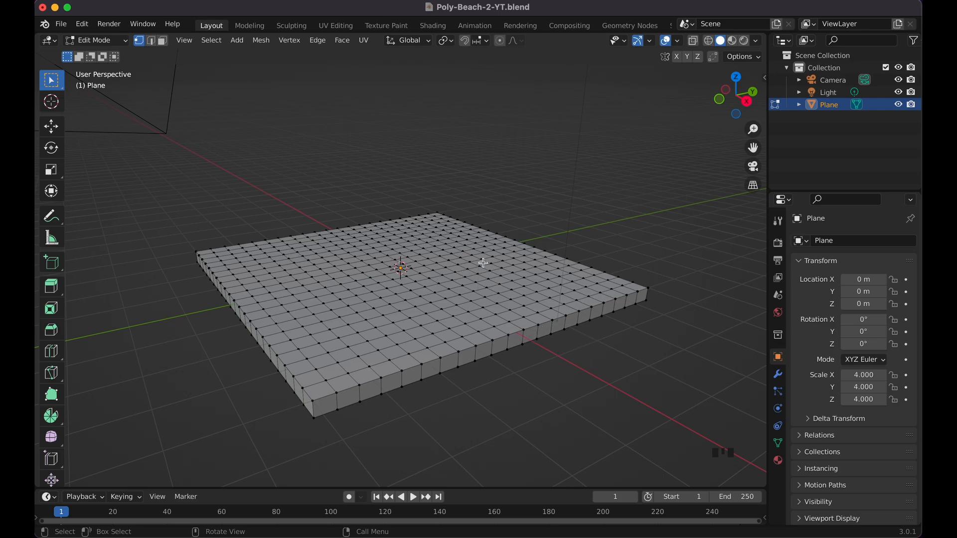
middle_click_drag(476, 260, 474, 262)
key("KP_7")
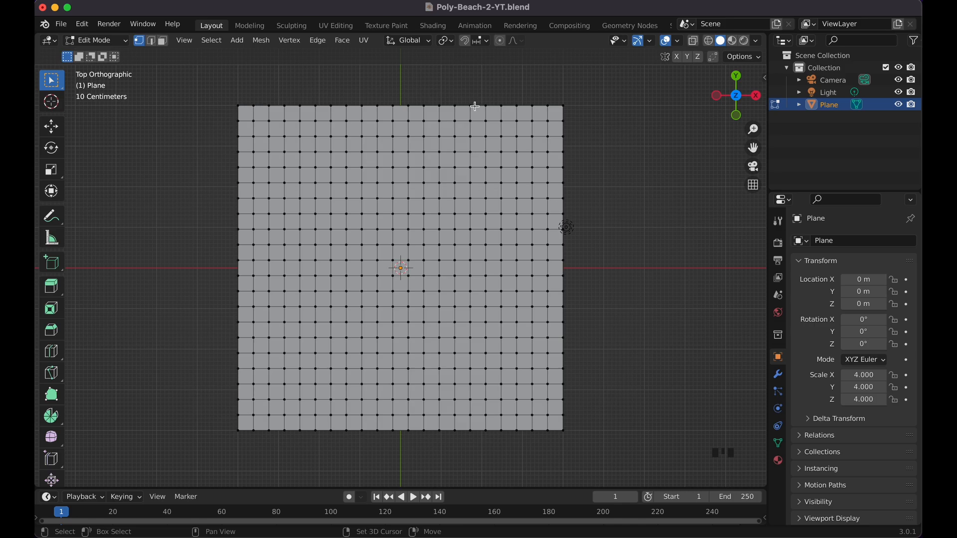
scroll(474, 106, "down", 5)
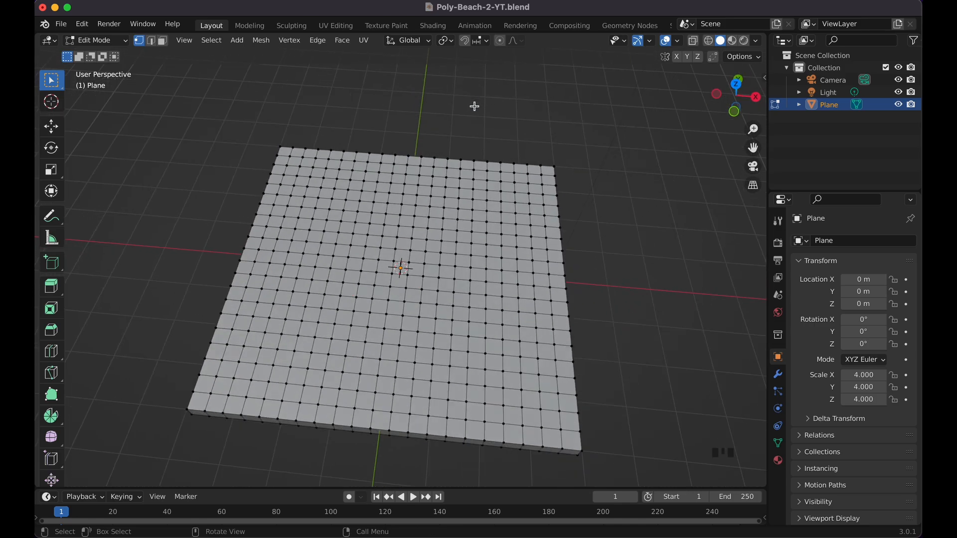
key("KP_7")
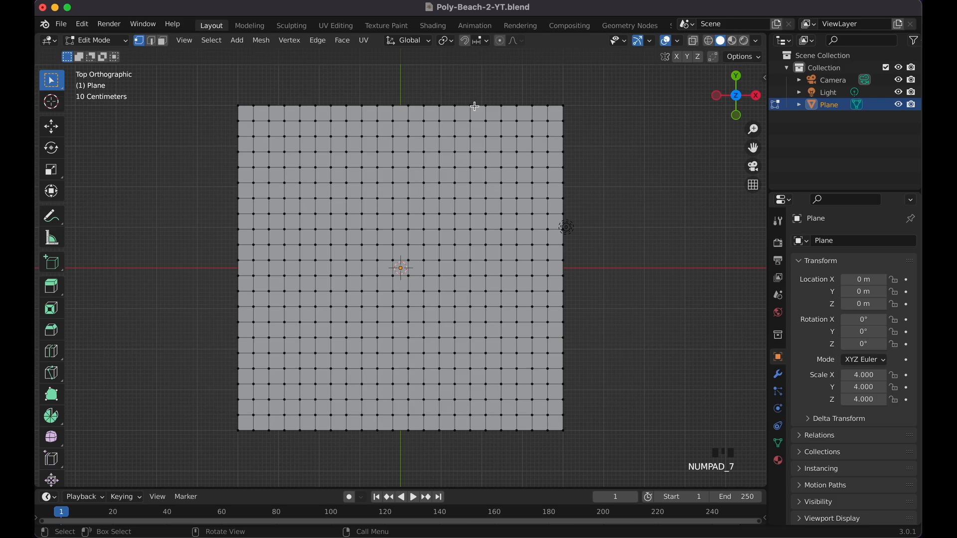
left_click(739, 97)
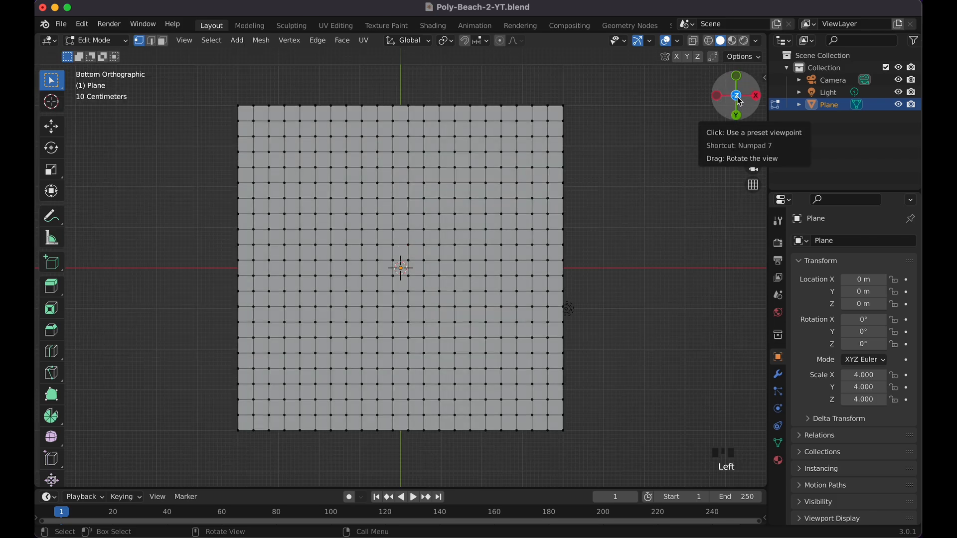
left_click_drag(739, 101, 579, 303)
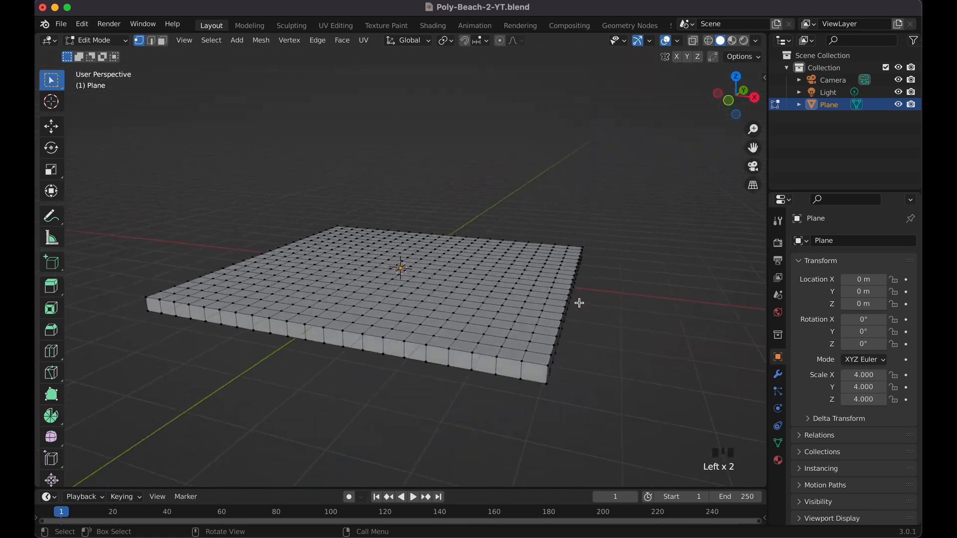
In a wireframe top view, box-select the outermost vertices along all four sides of the slab and hide them
key("KP_7")
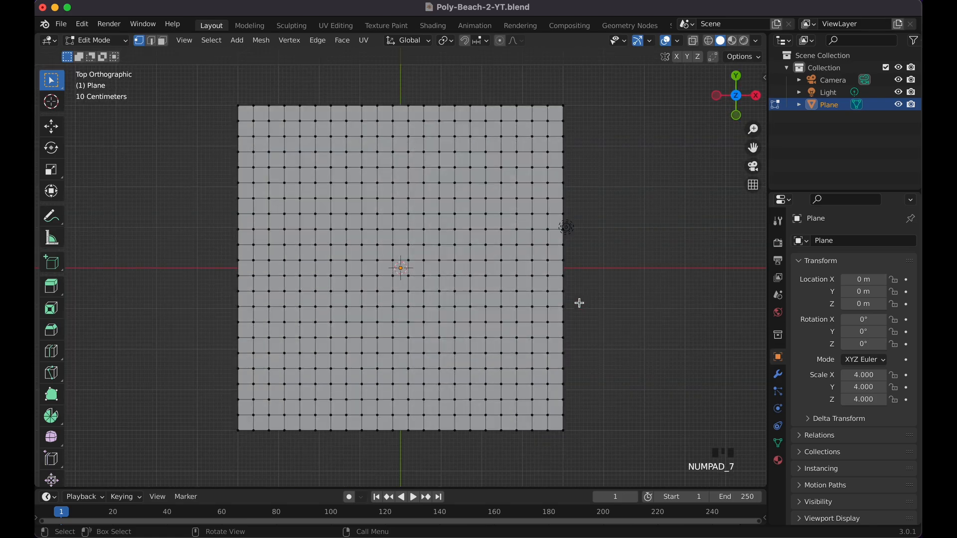
key("shift+z")
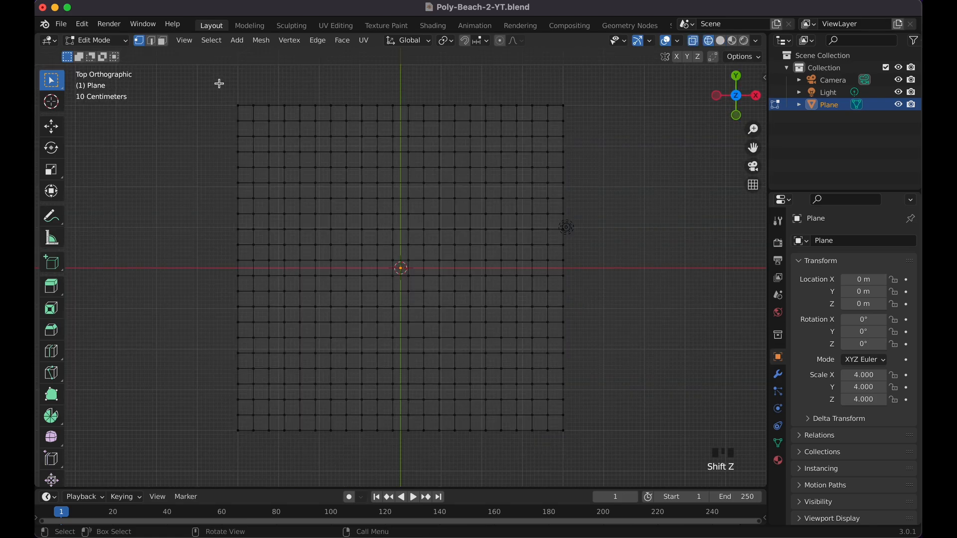
left_click_drag(223, 86, 589, 106)
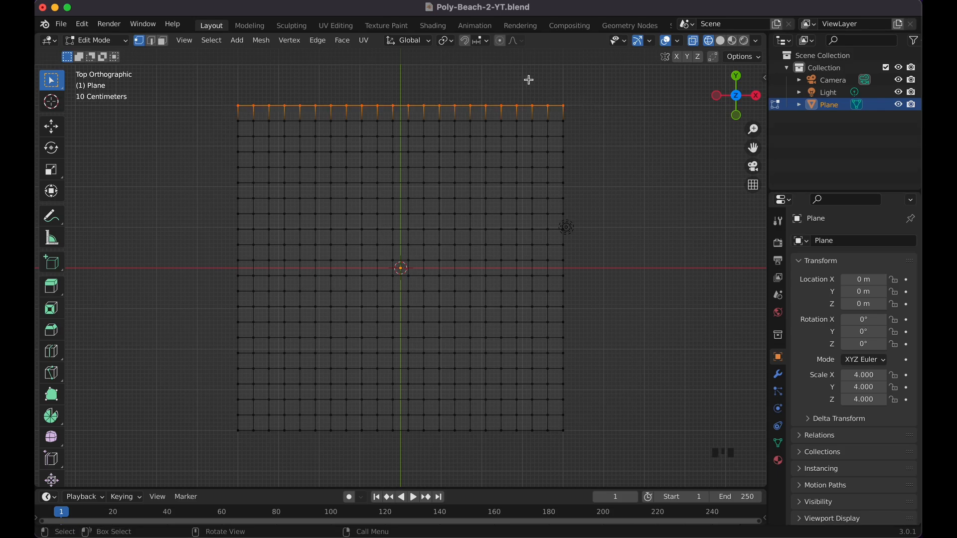
left_click(61, 90)
left_click(62, 89)
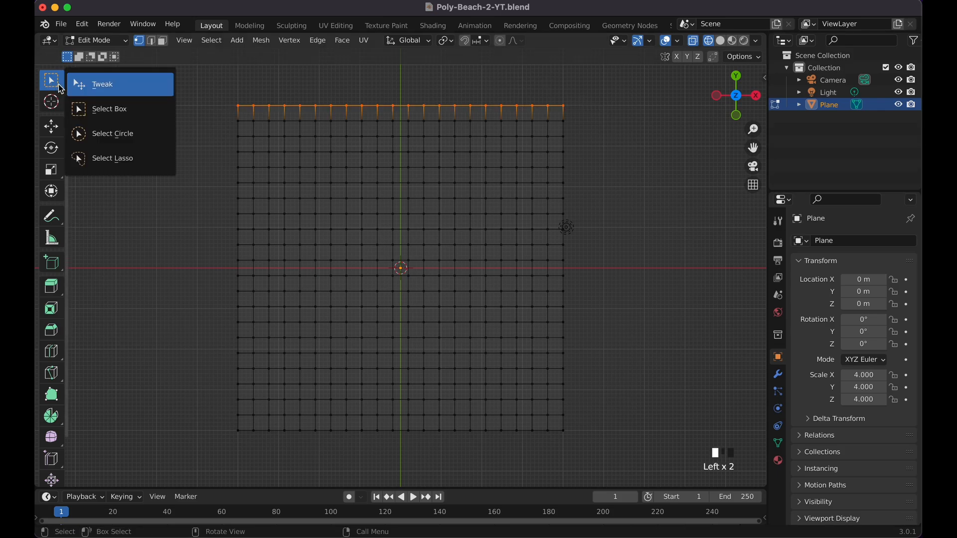
left_click(126, 107)
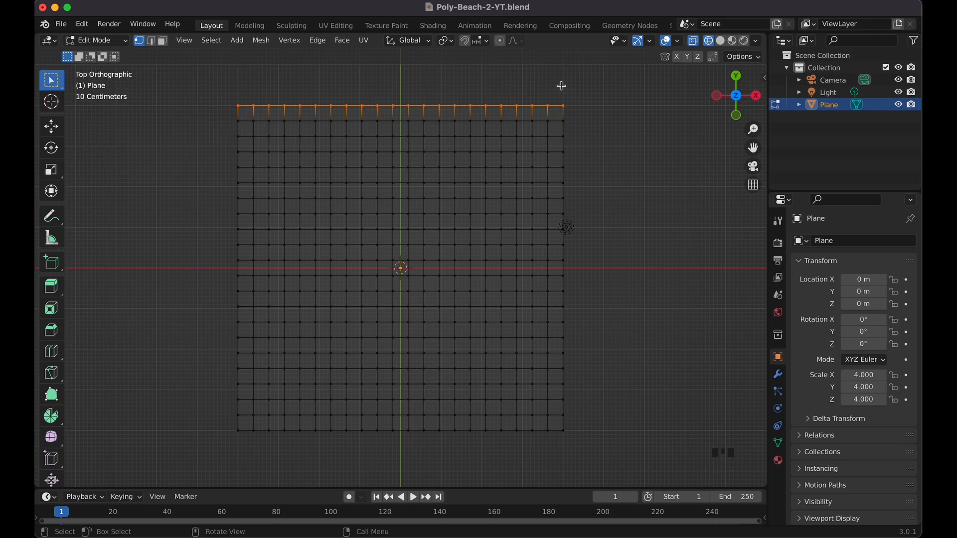
left_click_drag(560, 79, 603, 462, "shift")
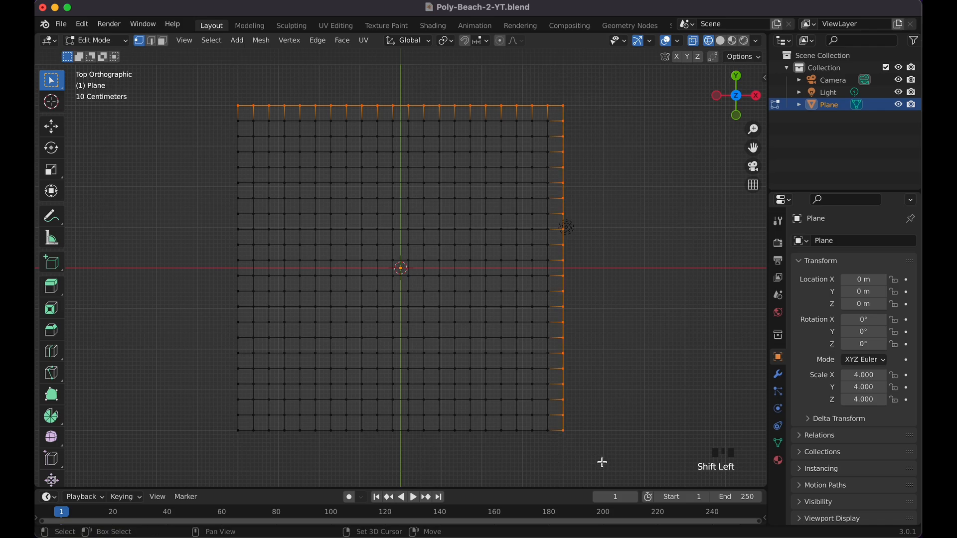
left_click_drag(630, 426, 221, 455, "shift")
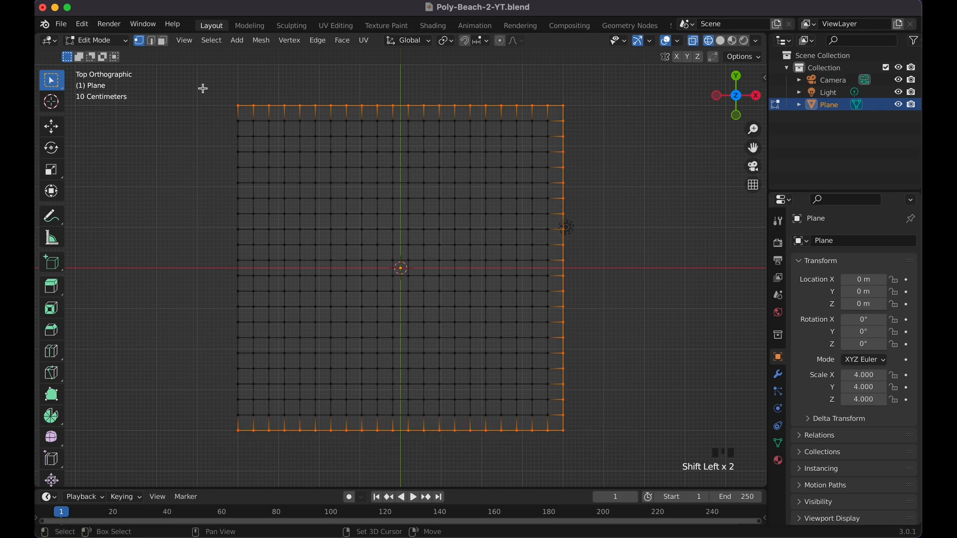
left_click_drag(212, 86, 242, 474, "shift")
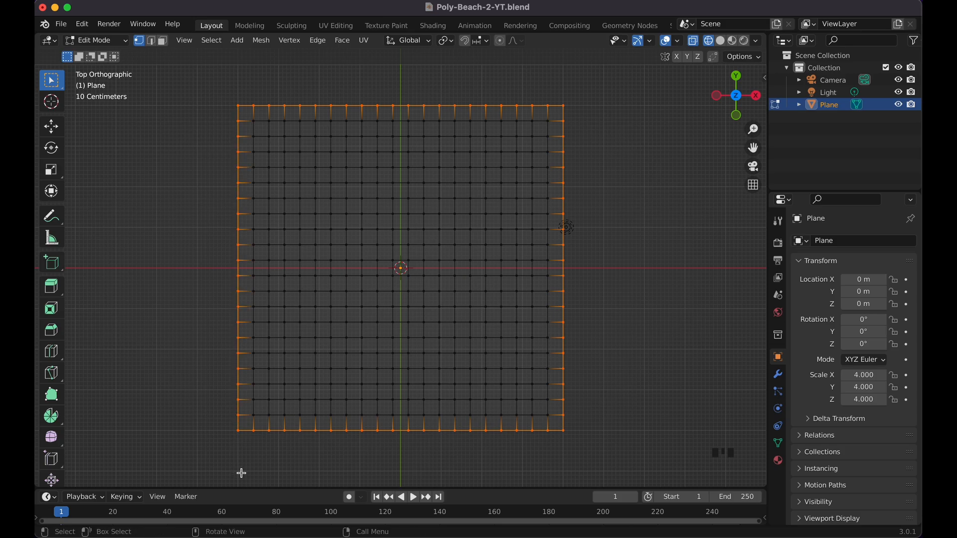
key("h")
Select a single vertex near a corner of the grid and enable proportional editing with Random falloff
middle_click_drag(203, 339, 419, 252)
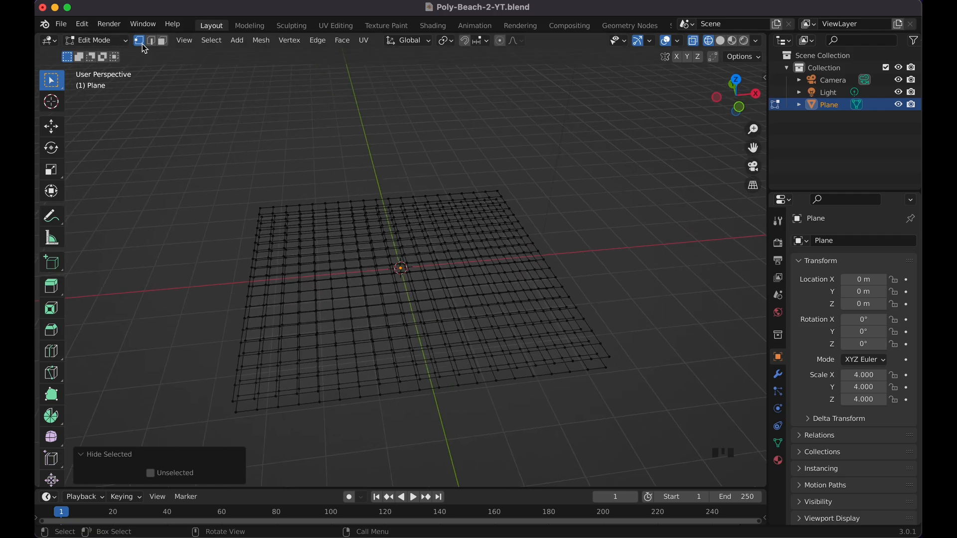
left_click(483, 221)
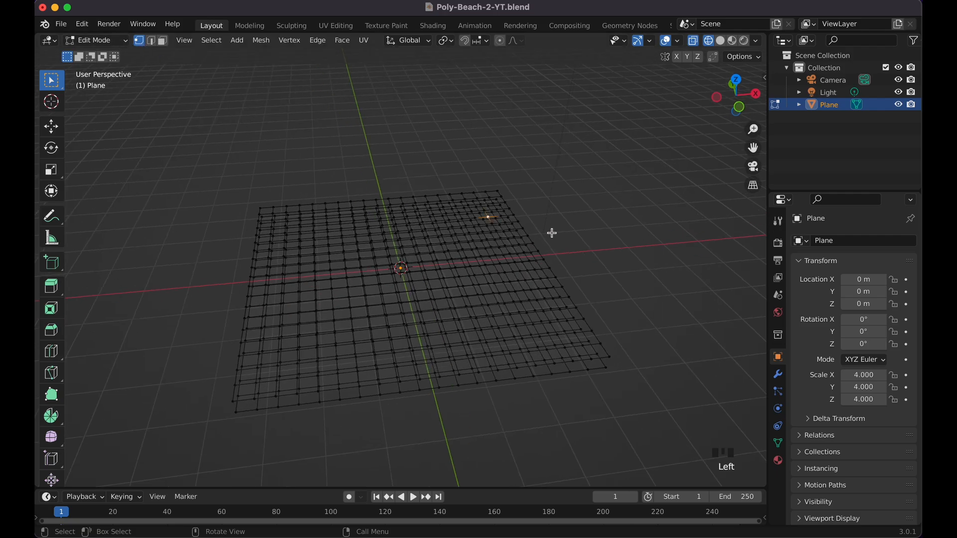
middle_click_drag(553, 233, 553, 233)
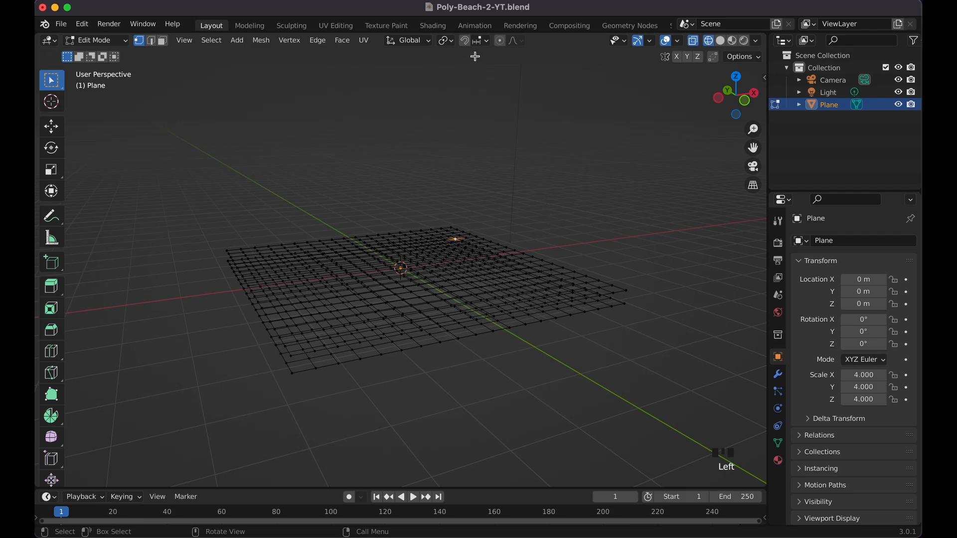
left_click(501, 42)
left_click(521, 43)
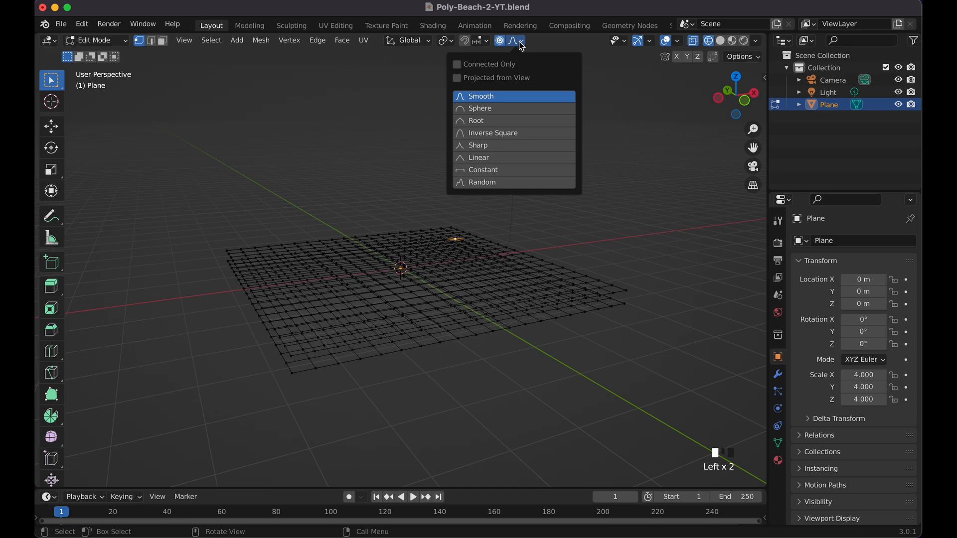
left_click(482, 182)
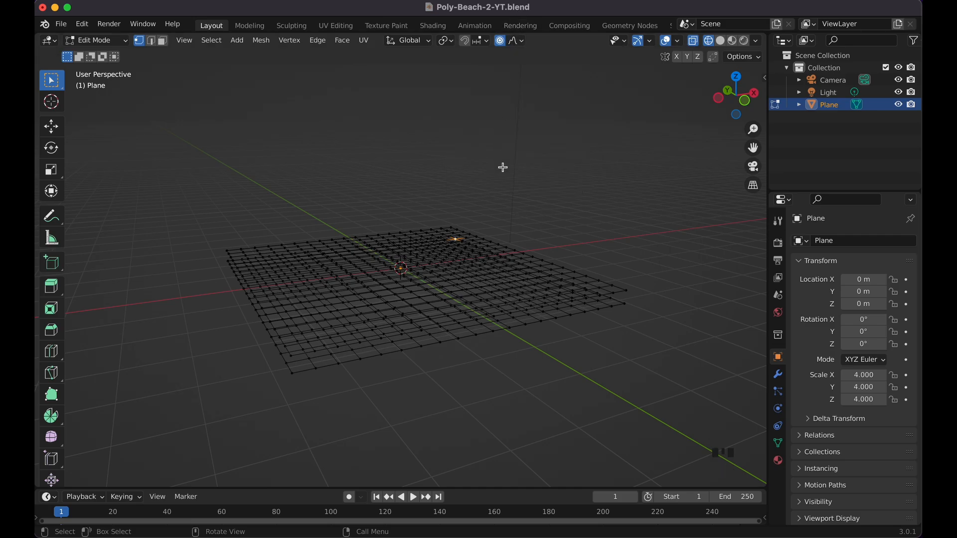
Move the selected vertex slightly with random proportional editing, enlarging the influence radius to about 17.5 m
key("g")
scroll(503, 166, "down", 11)
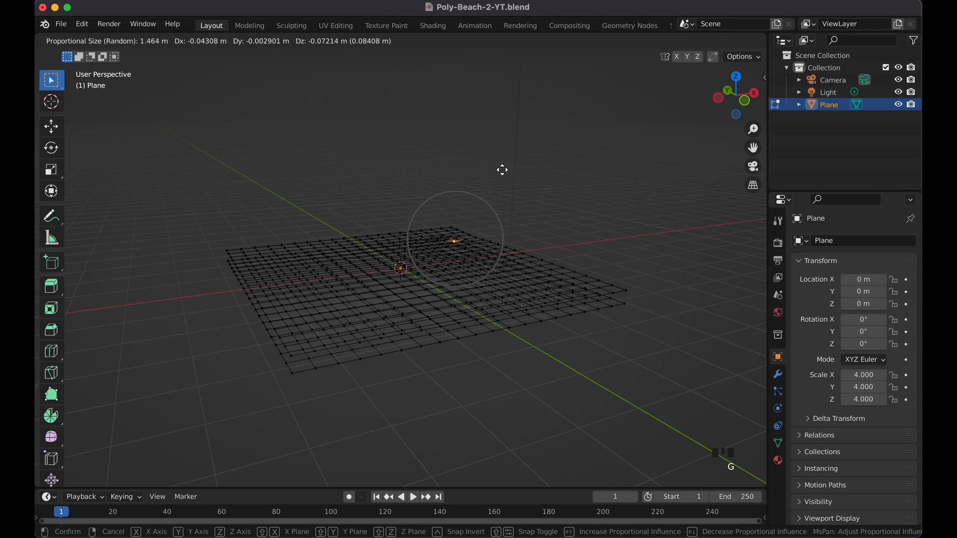
scroll(503, 164, "down", 16)
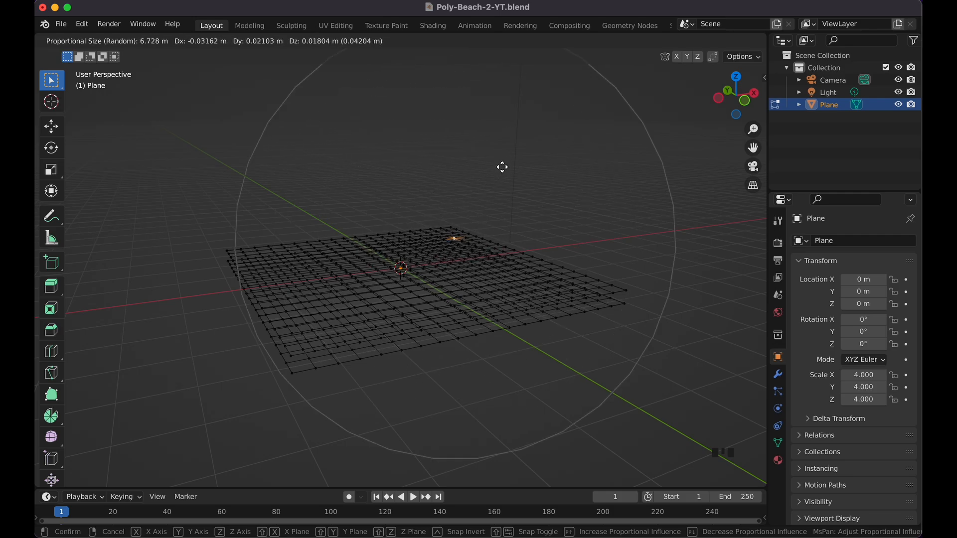
scroll(502, 167, "down", 4)
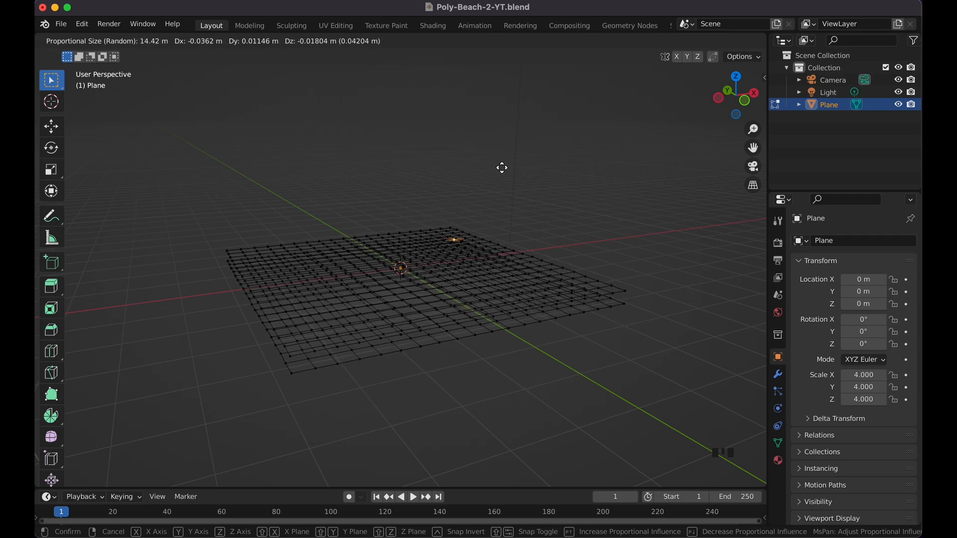
scroll(502, 168, "up", 3)
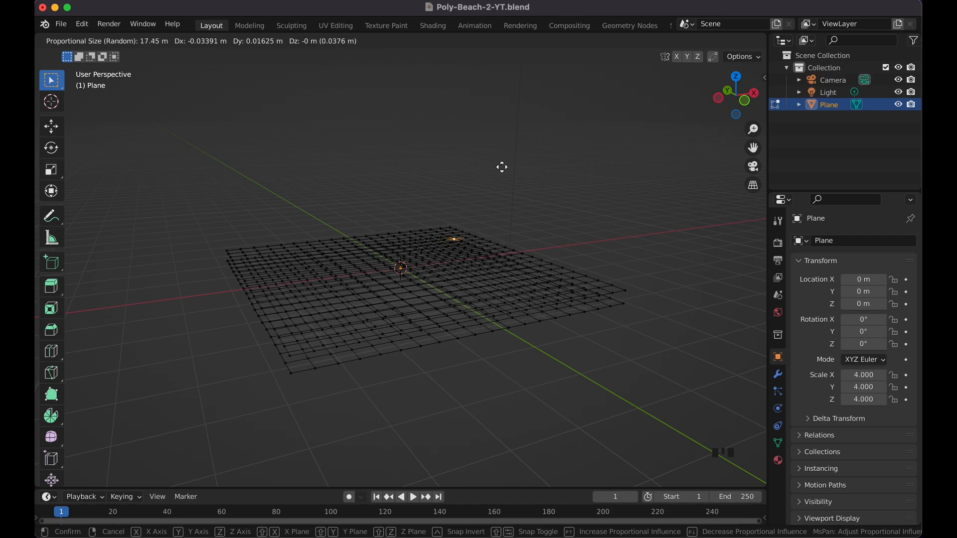
left_click(502, 168)
key("Tab")
scroll(502, 170, "down", 5)
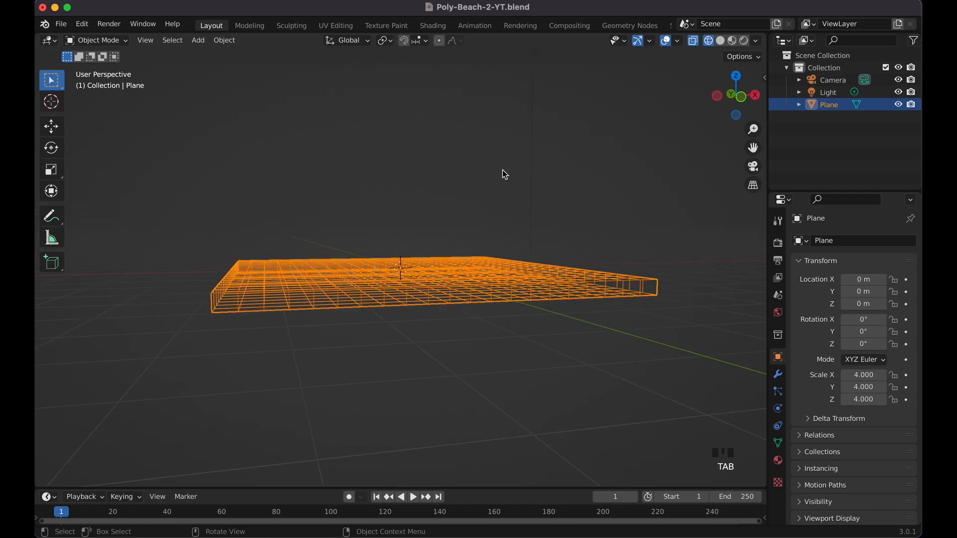
key("Tab")
In the right orthographic view, box-select the bottom layer of vertices and hide it, leaving only the top grid
scroll(502, 170, "right", 3)
scroll(502, 170, "down", 3)
scroll(502, 171, "up", 2)
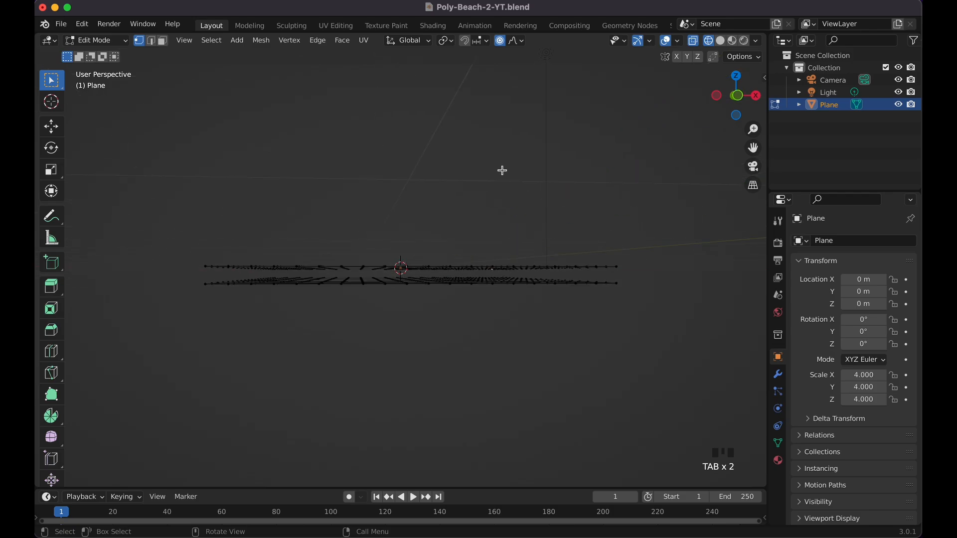
left_click_drag(198, 282, 456, 354)
key("Escape")
key("KP_3")
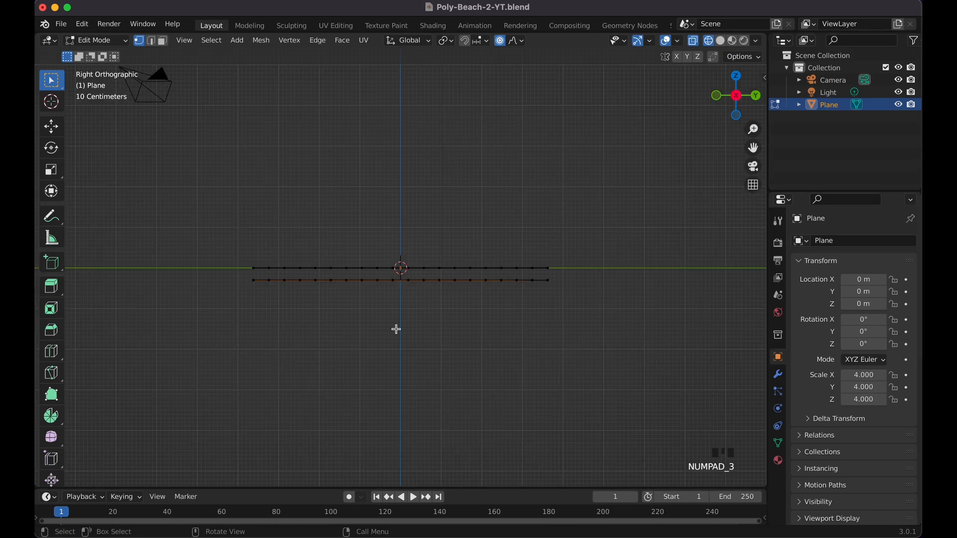
left_click_drag(239, 274, 609, 339)
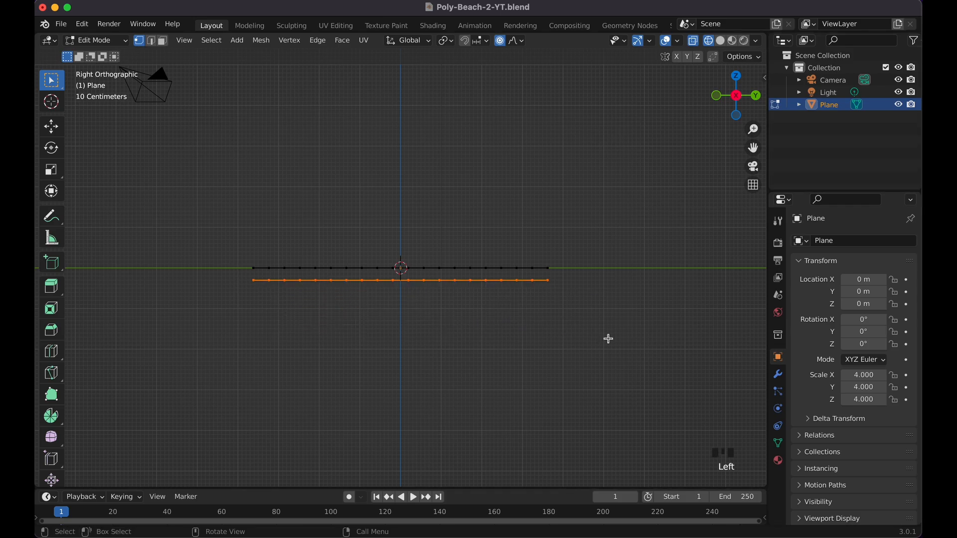
key("h")
middle_click_drag(588, 313, 590, 313)
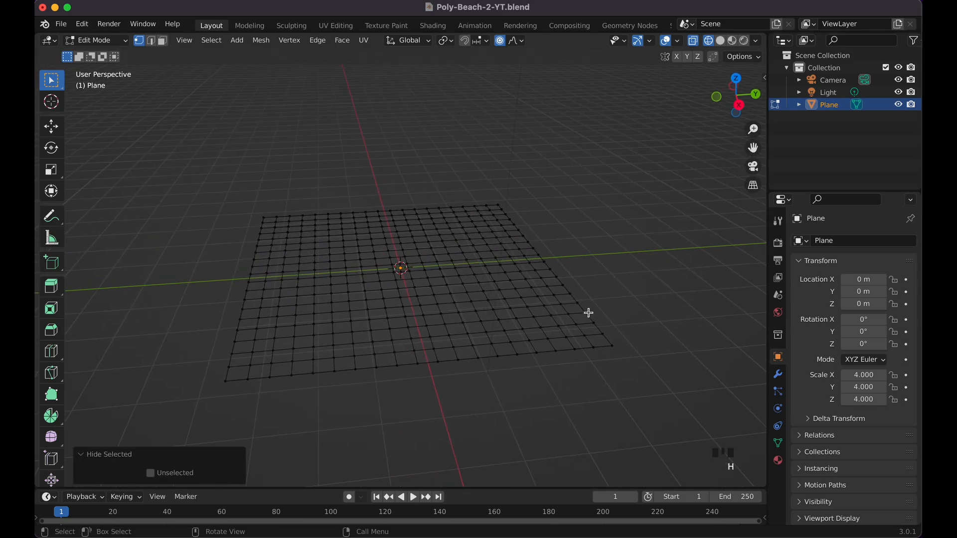
Move a vertex near the grid's far corner about 0.25 m, mostly upward, using random proportional editing with an influence radius of about 10.8 m
left_click(474, 237)
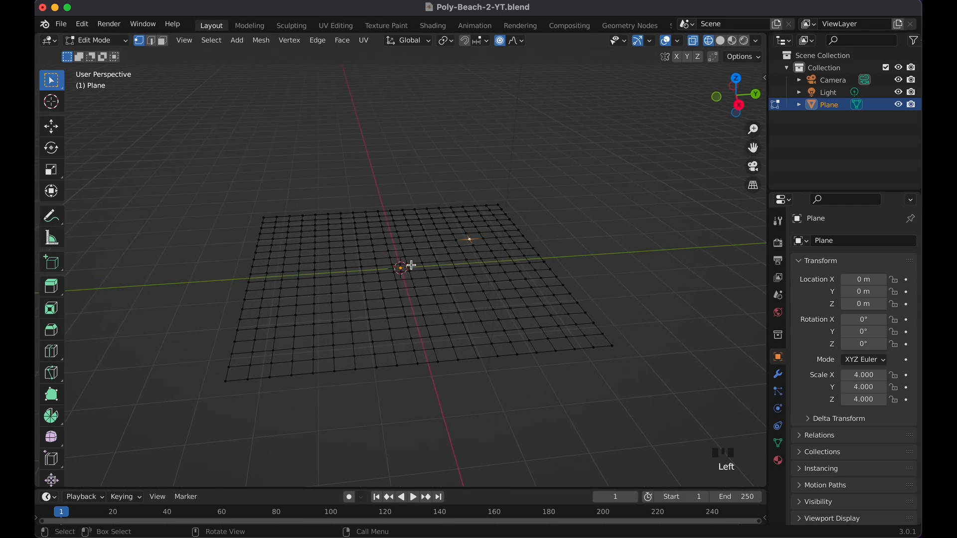
key("g")
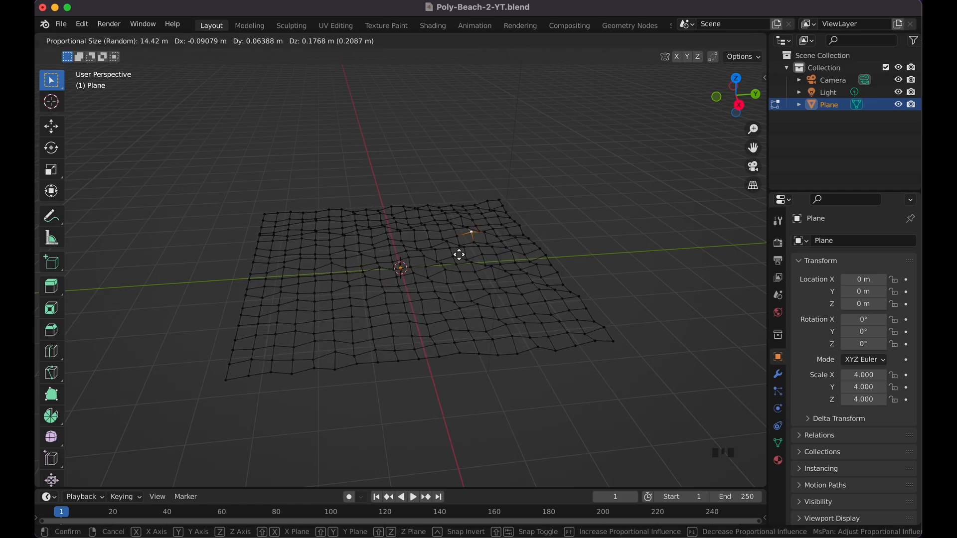
scroll(460, 249, "up", 6)
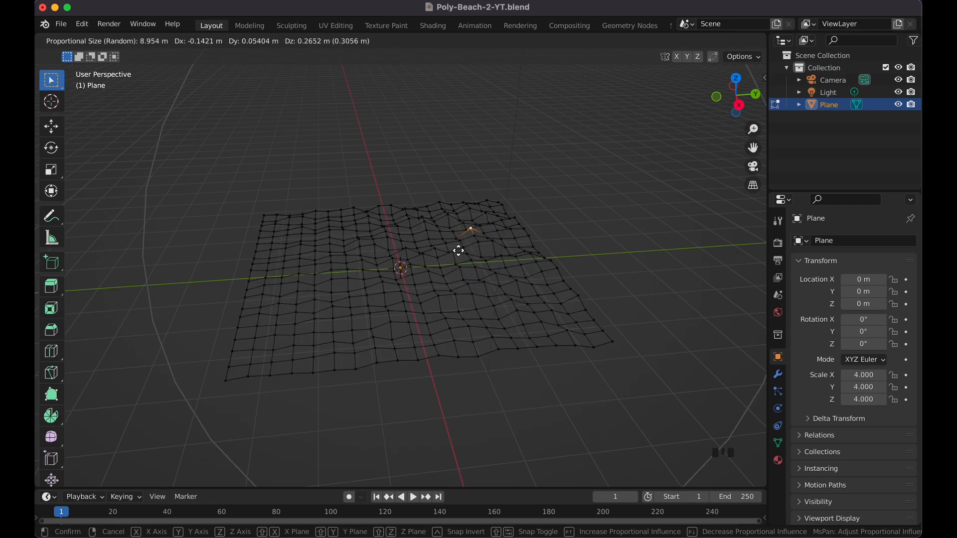
scroll(459, 251, "down", 1)
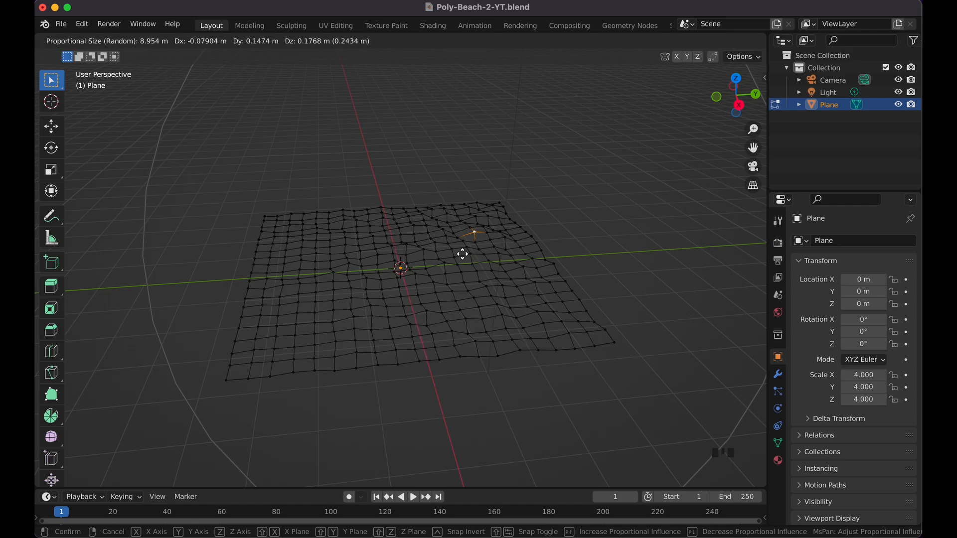
scroll(461, 254, "down", 2)
scroll(461, 254, "up", 1)
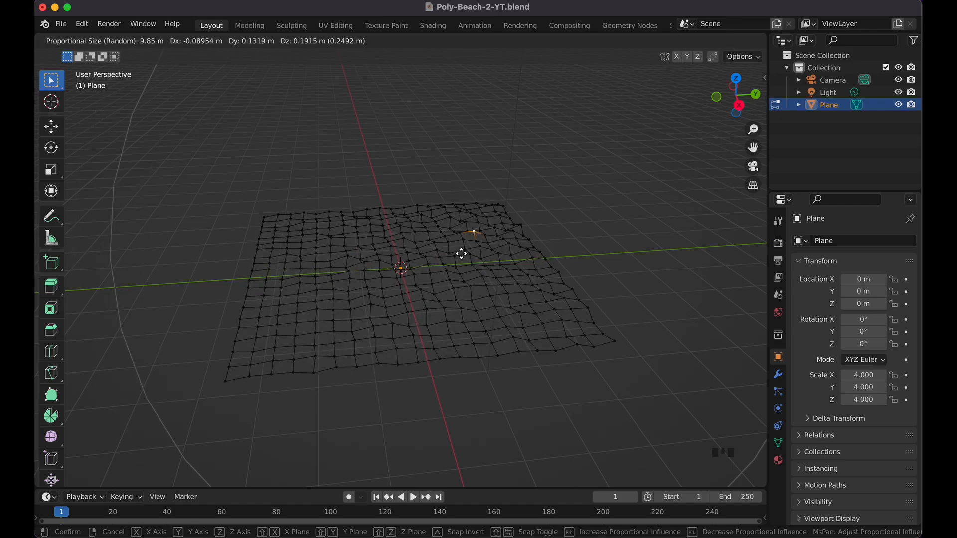
scroll(461, 254, "down", 1)
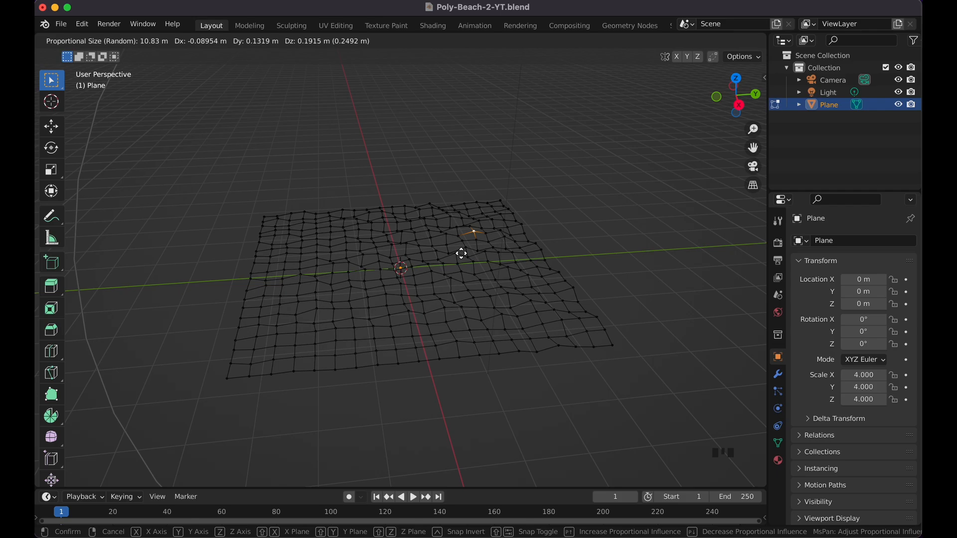
left_click(462, 254)
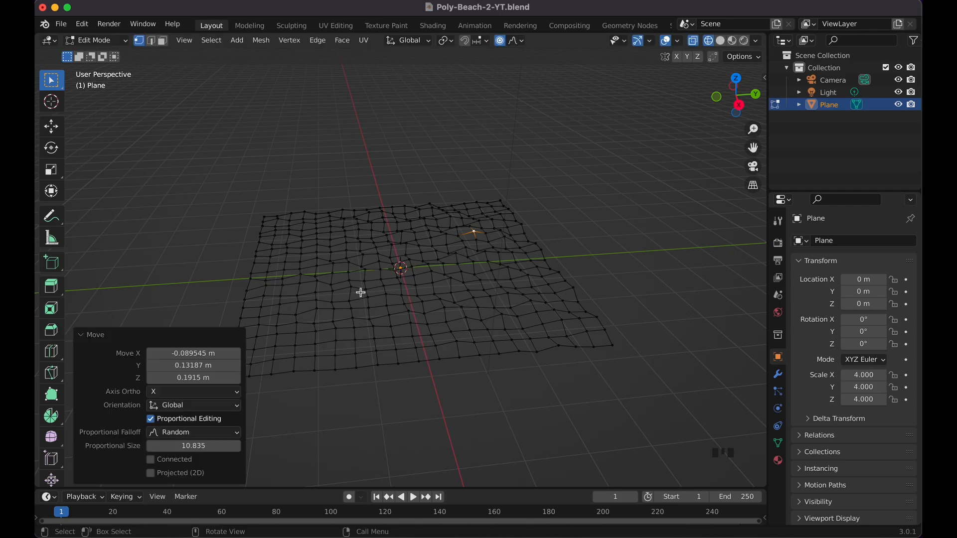
Examine the uneven height of the top grid from low and raised viewing angles
scroll(393, 298, "down", 5)
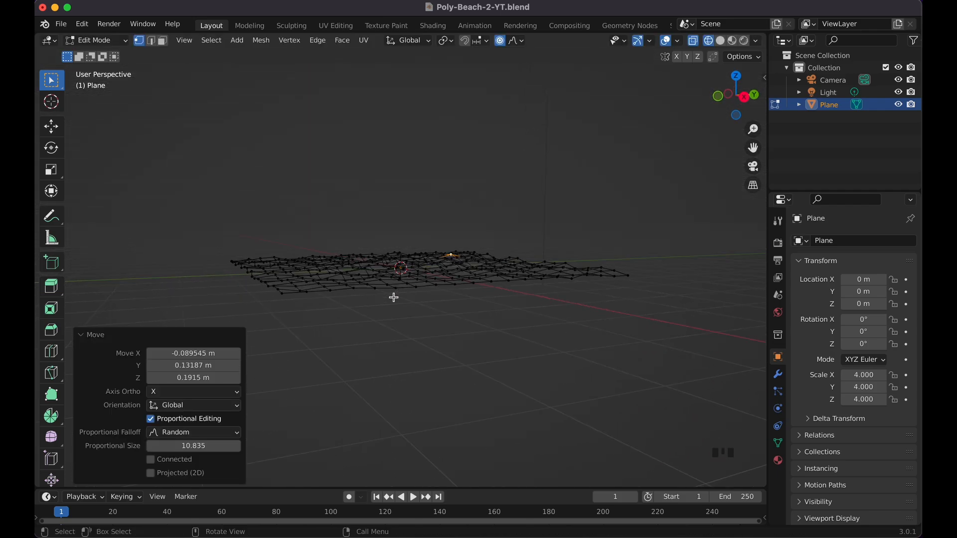
scroll(394, 298, "up", 3)
scroll(393, 298, "up", 3)
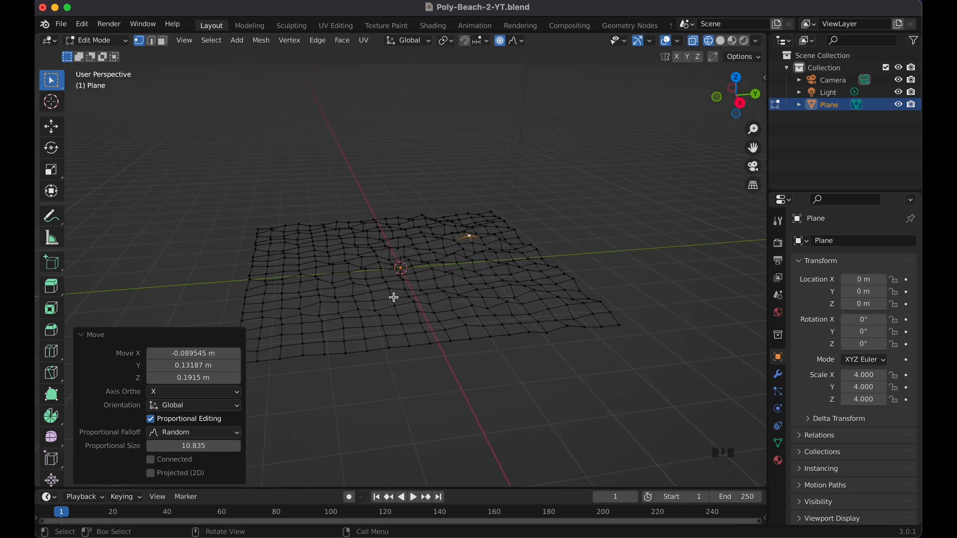
scroll(394, 297, "down", 5)
scroll(394, 298, "up", 5)
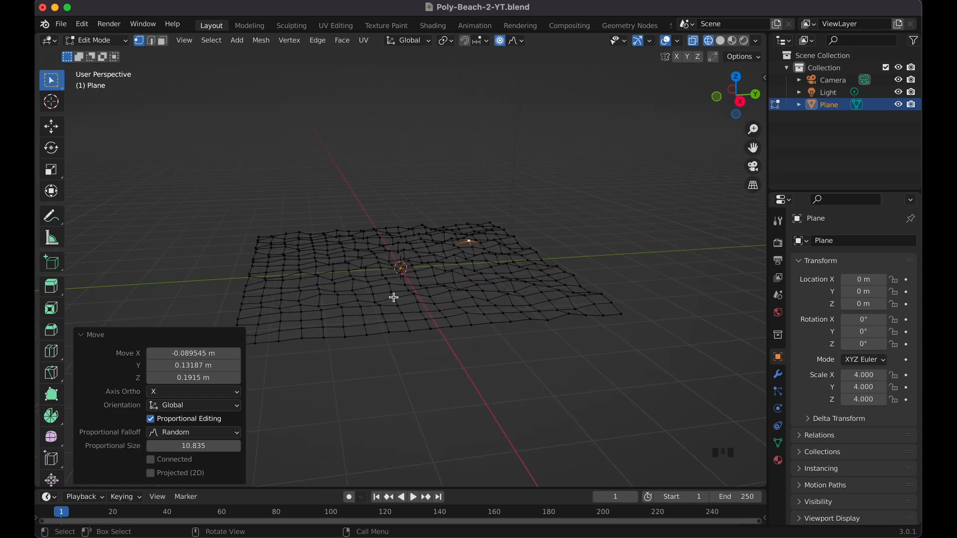
scroll(432, 244, "down", 5)
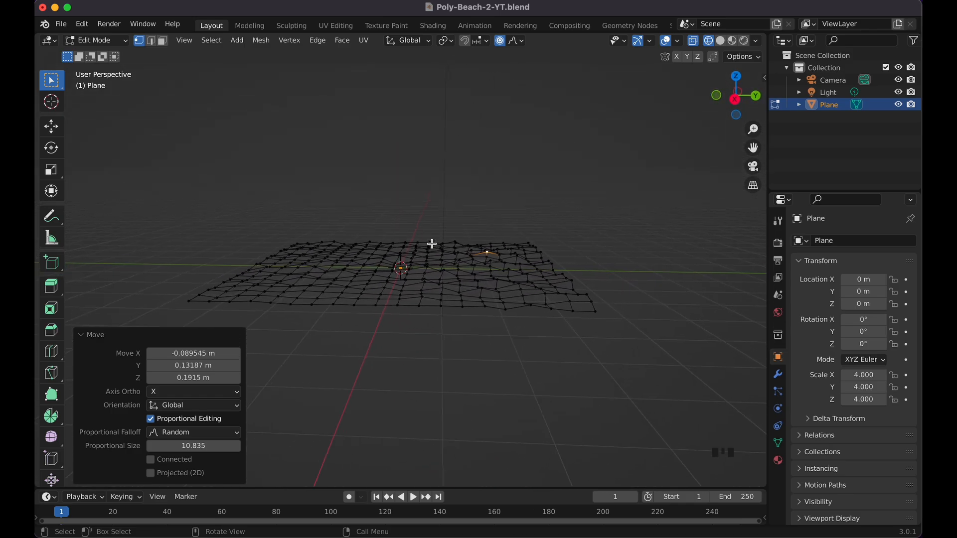
scroll(508, 144, "up", 3)
scroll(507, 144, "up", 2)
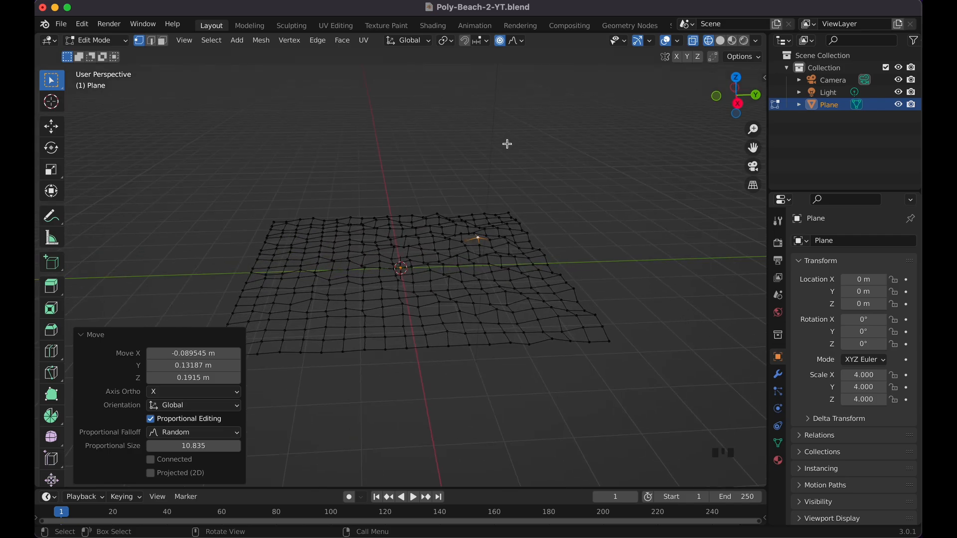
Turn off proportional editing and display the whole slab in Object Mode with Solid shading
key("o")
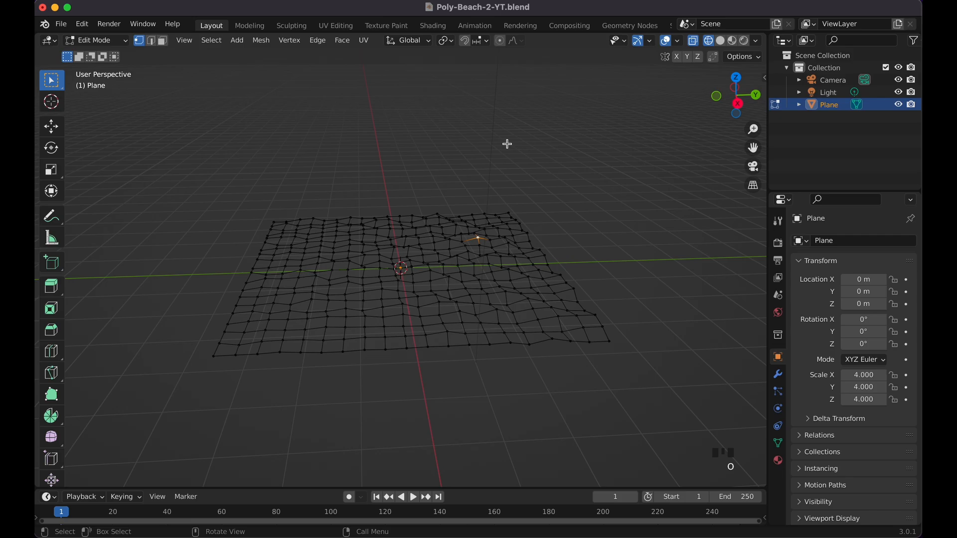
scroll(427, 214, "down", 4)
scroll(427, 215, "up", 5)
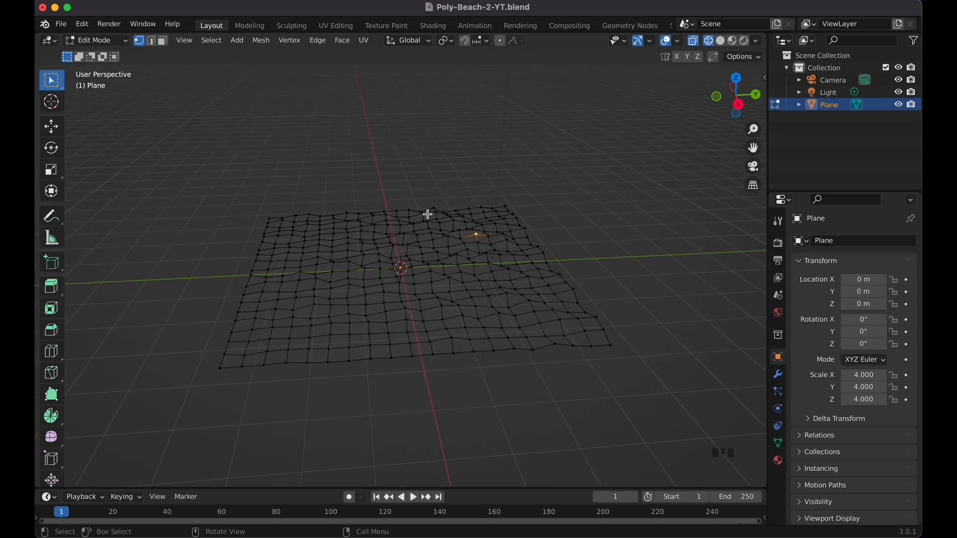
key("Tab")
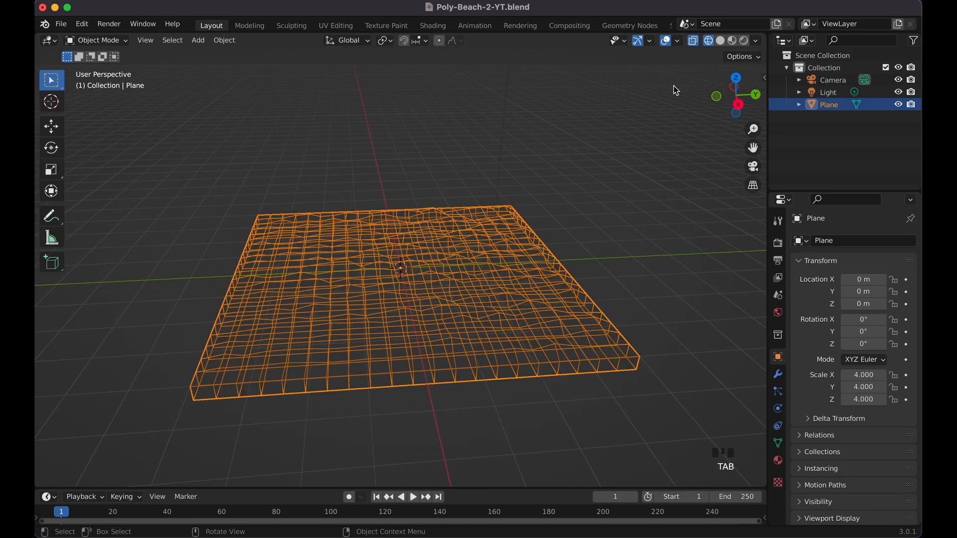
left_click(722, 40)
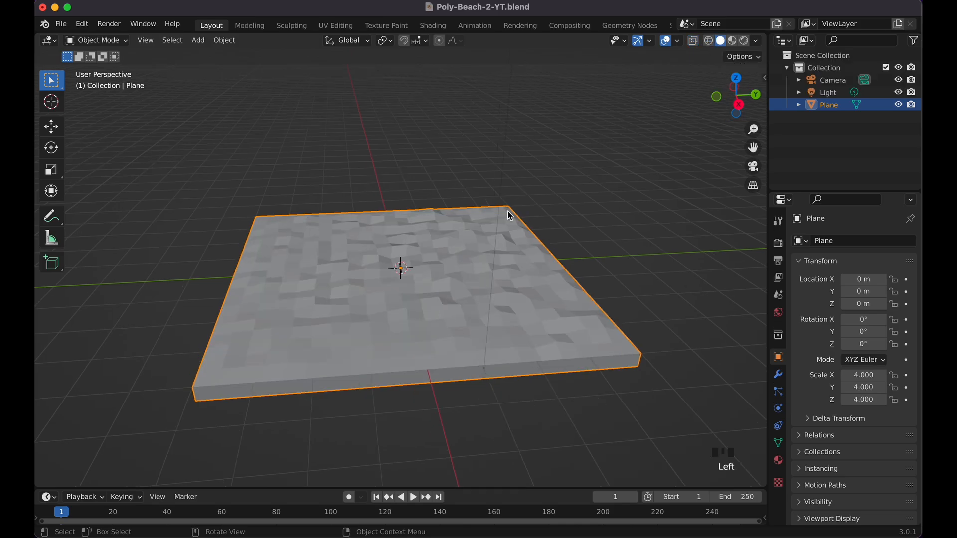
Inspect the slab's bumpy top surface and its straight edges from all sides in Solid shading
scroll(509, 214, "right", 3)
scroll(508, 215, "up", 3)
scroll(508, 214, "down", 6)
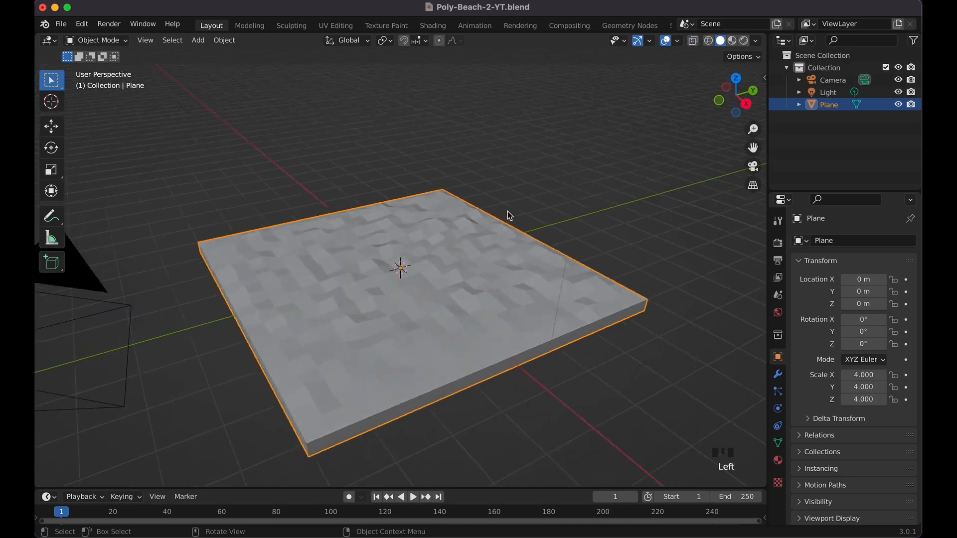
scroll(508, 214, "up", 3)
scroll(509, 215, "right", 3)
scroll(509, 214, "down", 2)
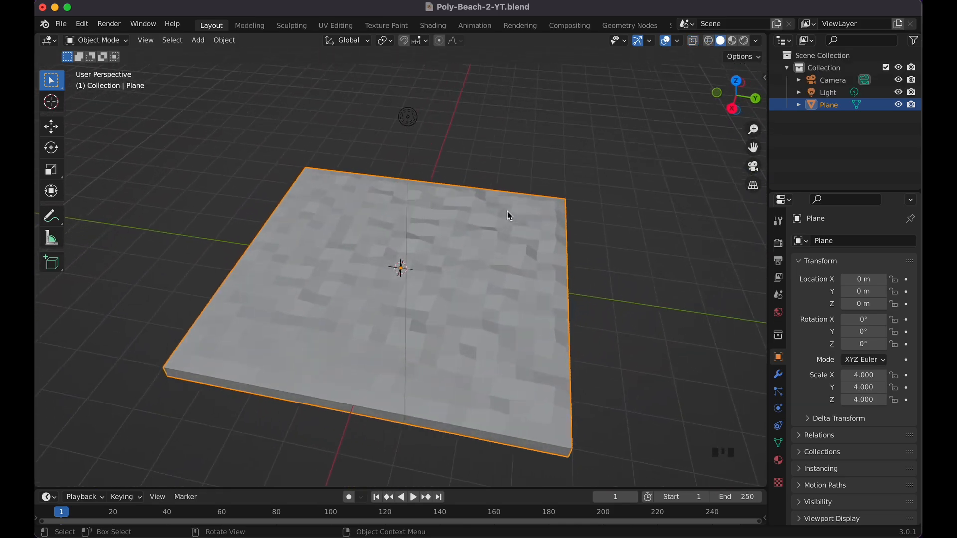
scroll(507, 211, "down", 5)
scroll(507, 211, "up", 6)
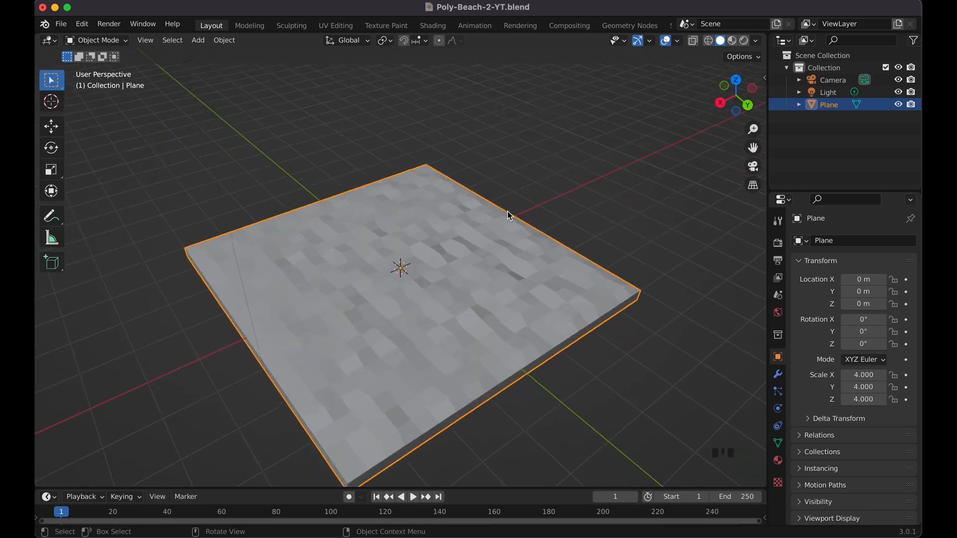
scroll(508, 211, "left", 4)
scroll(400, 286, "down", 6)
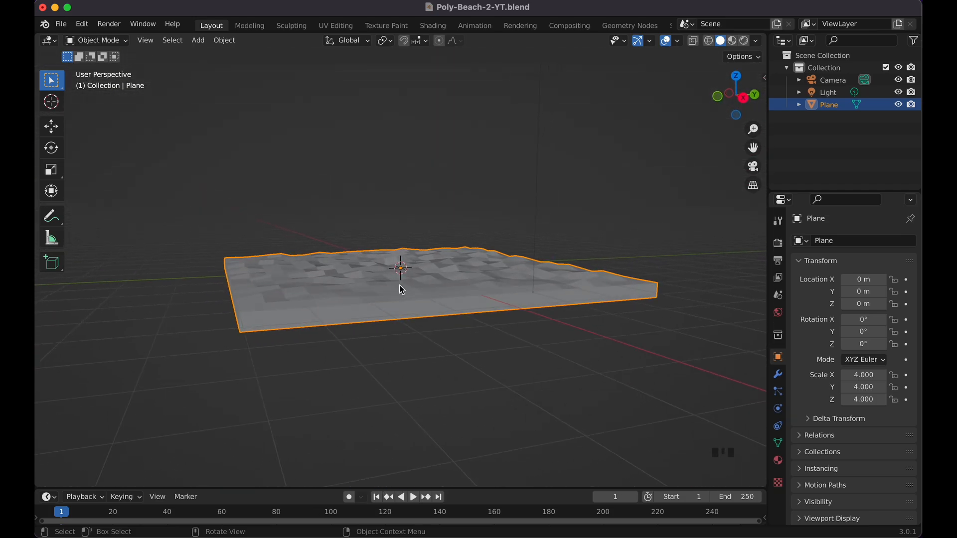
scroll(399, 286, "up", 3)
scroll(399, 286, "up", 1)
scroll(402, 278, "left", 3)
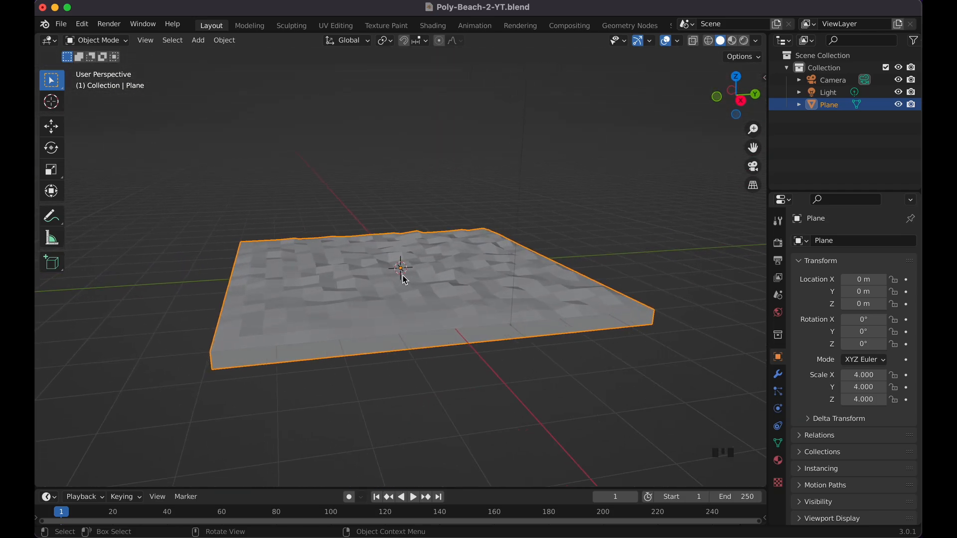
Reveal all hidden vertices of the slab in Edit Mode and return to Object Mode
key("Tab")
scroll(403, 275, "up", 3)
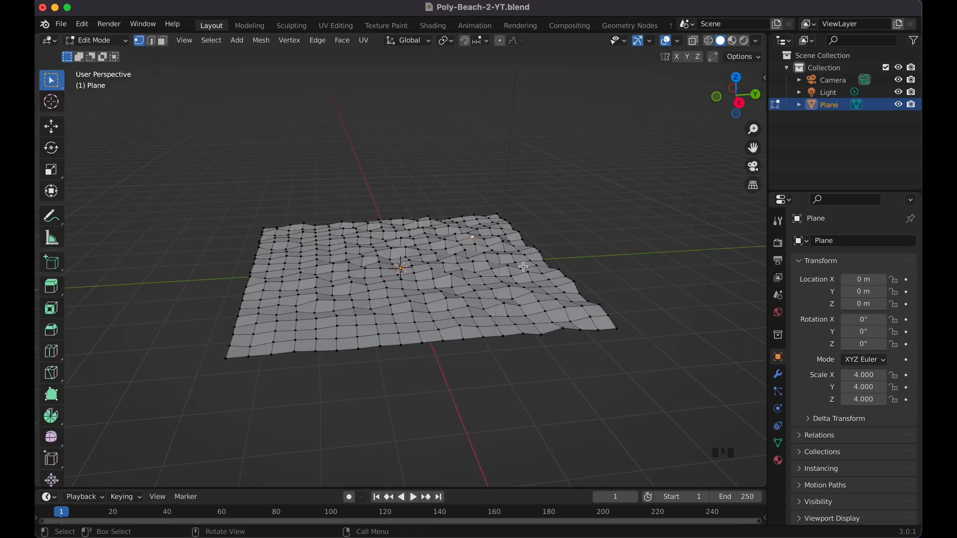
key("alt+h")
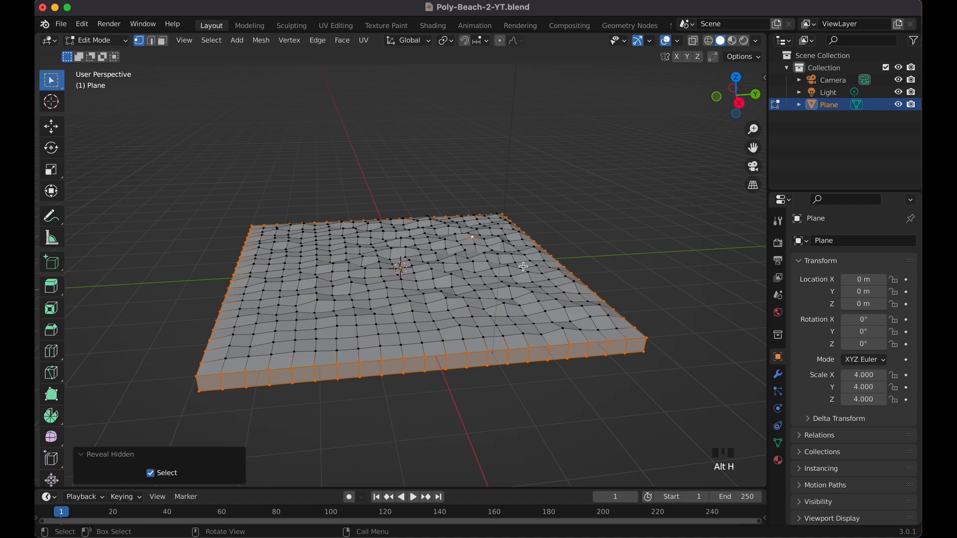
key("Tab")
scroll(604, 234, "up", 3)
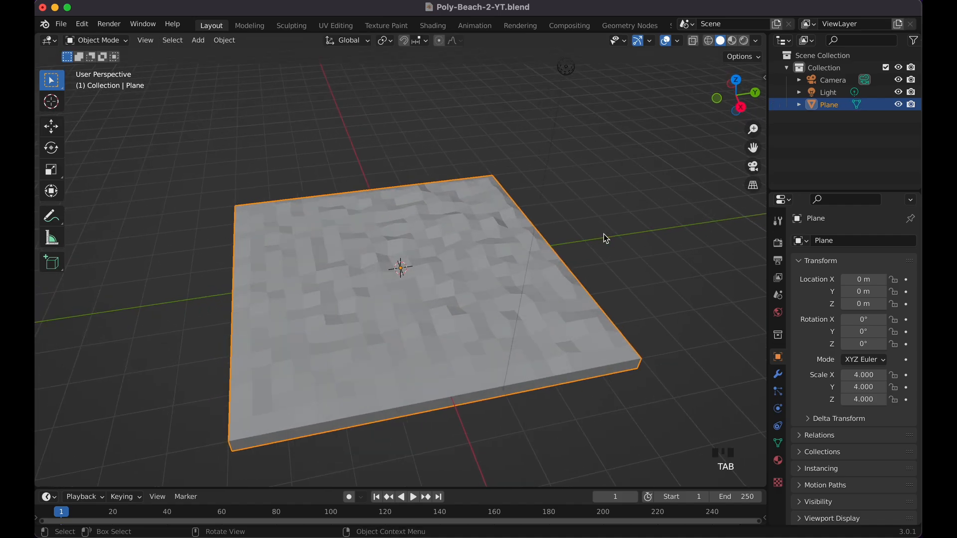
scroll(606, 238, "down", 5)
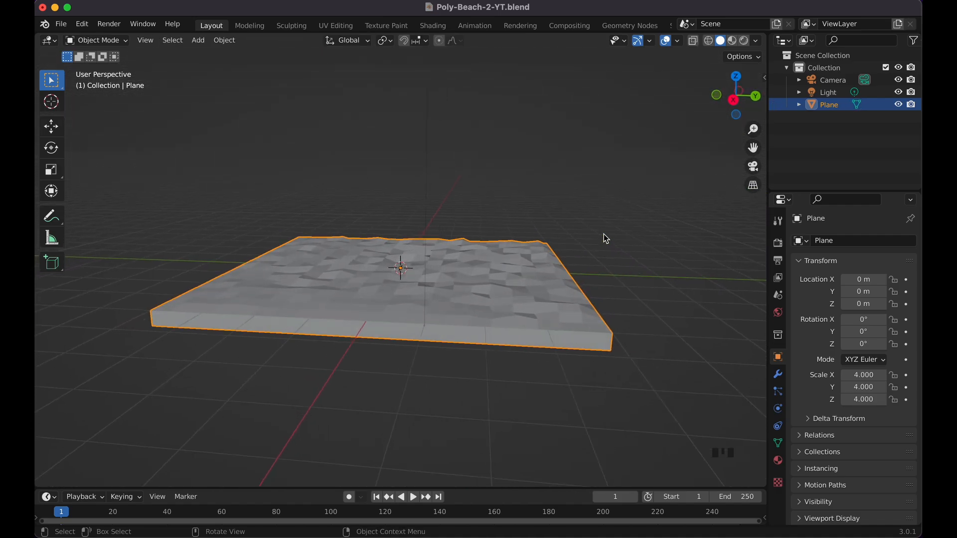
scroll(605, 236, "up", 5)
scroll(604, 234, "right", 3)
key("Tab")
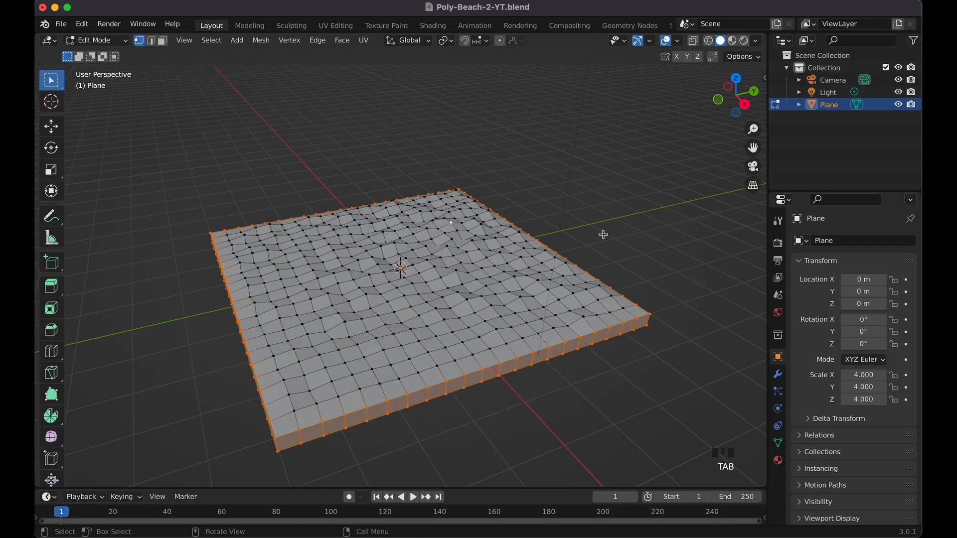
key("Tab")
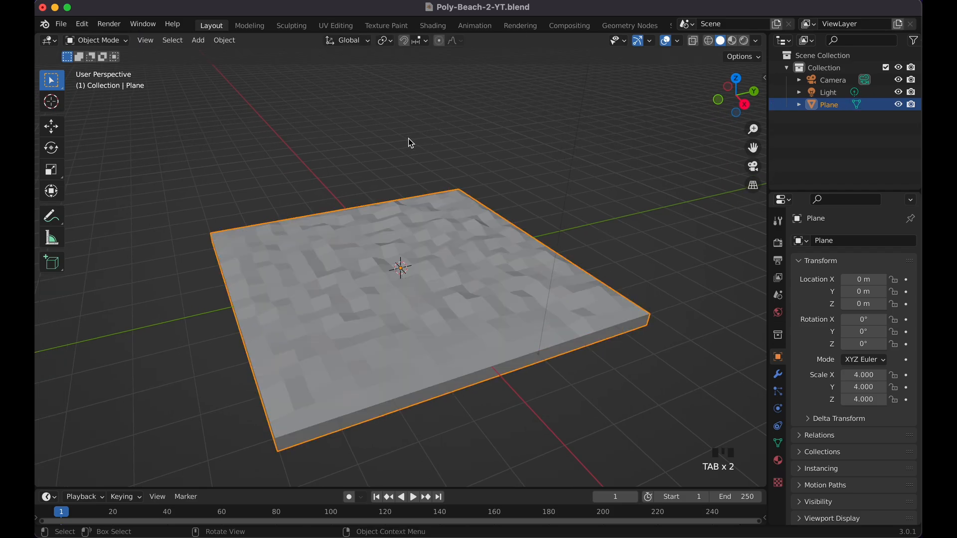
Save the current Blender file under its existing name
left_click(69, 25)
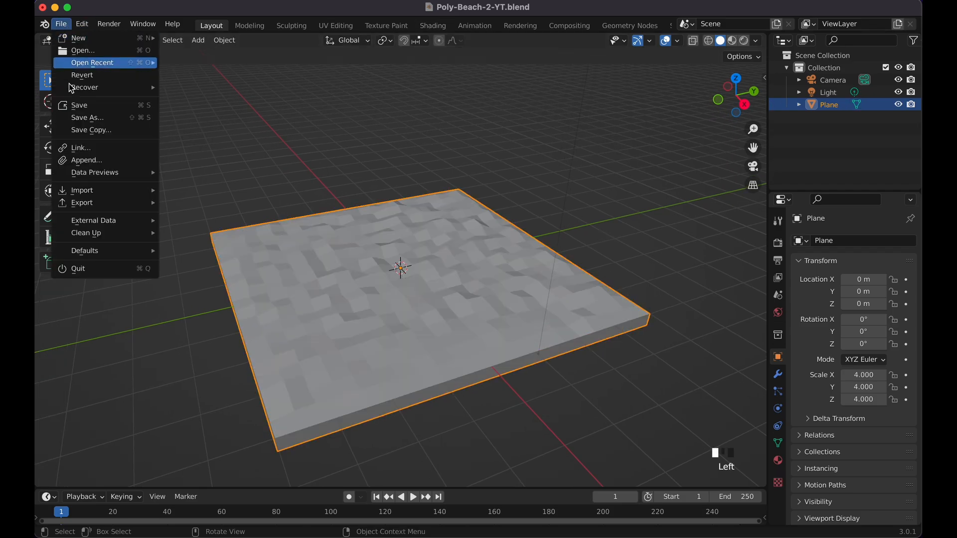
scroll(420, 176, "down", 4)
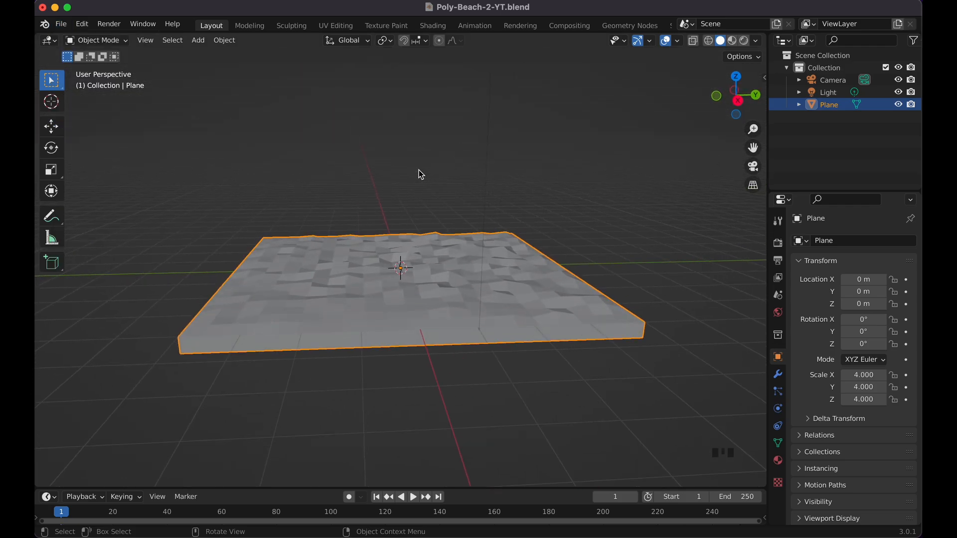
key("super+s")
Switch the viewport to Material Preview shading and view the slab from another angle
scroll(421, 174, "left", 5)
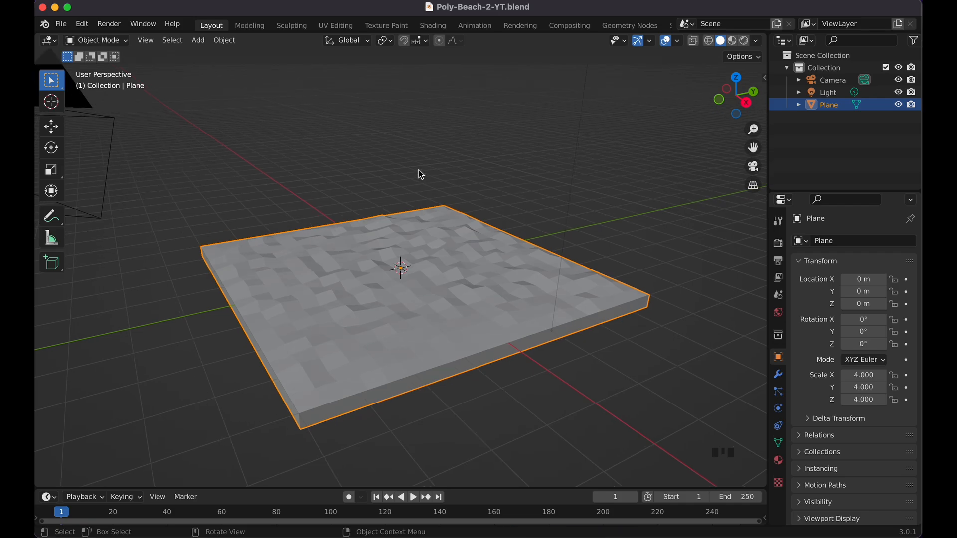
scroll(421, 175, "down", 4)
scroll(421, 174, "up", 6)
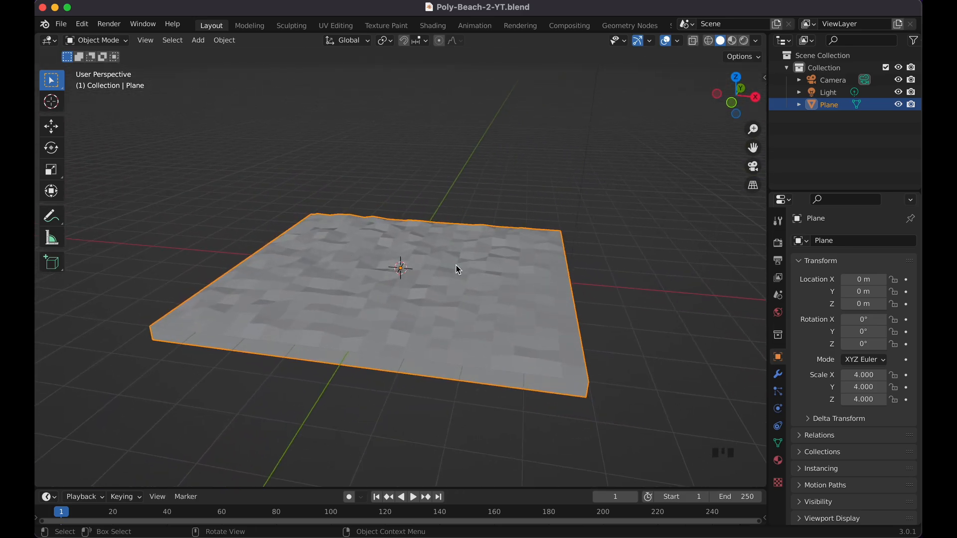
scroll(456, 265, "right", 5)
scroll(456, 265, "right", 5)
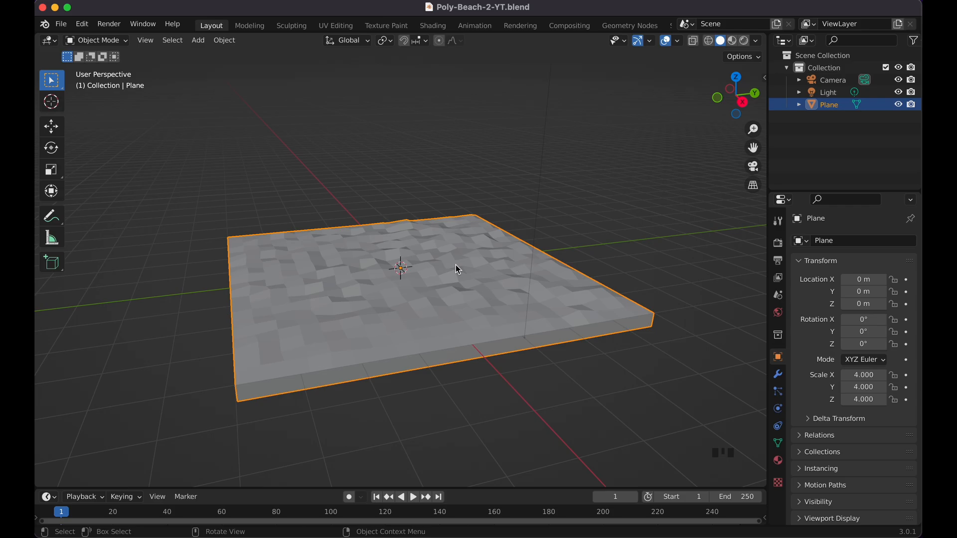
scroll(456, 265, "up", 2)
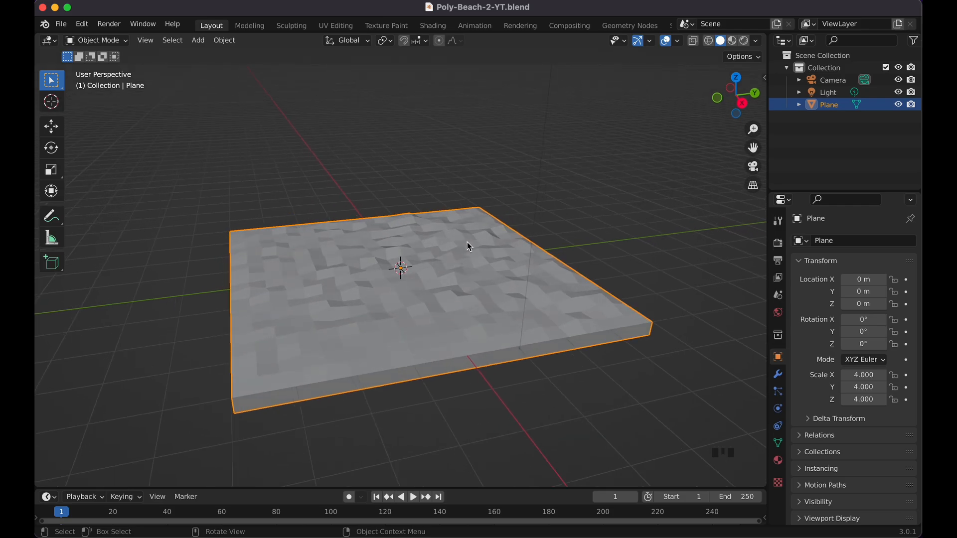
left_click(732, 42)
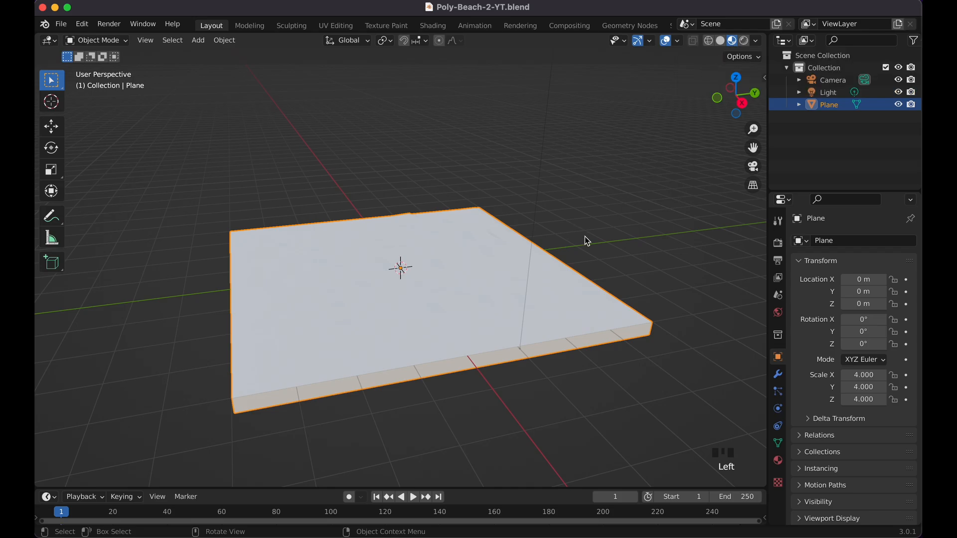
scroll(585, 237, "up", 3)
scroll(585, 237, "down", 5)
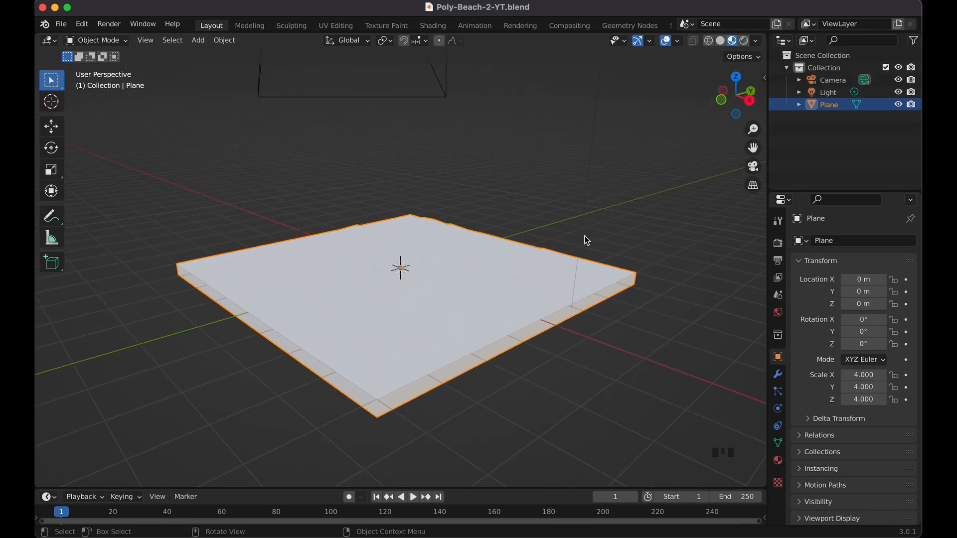
Switch the viewport to Rendered shading and view the slab's uneven top surface from above
left_click(743, 41)
scroll(647, 148, "up", 3)
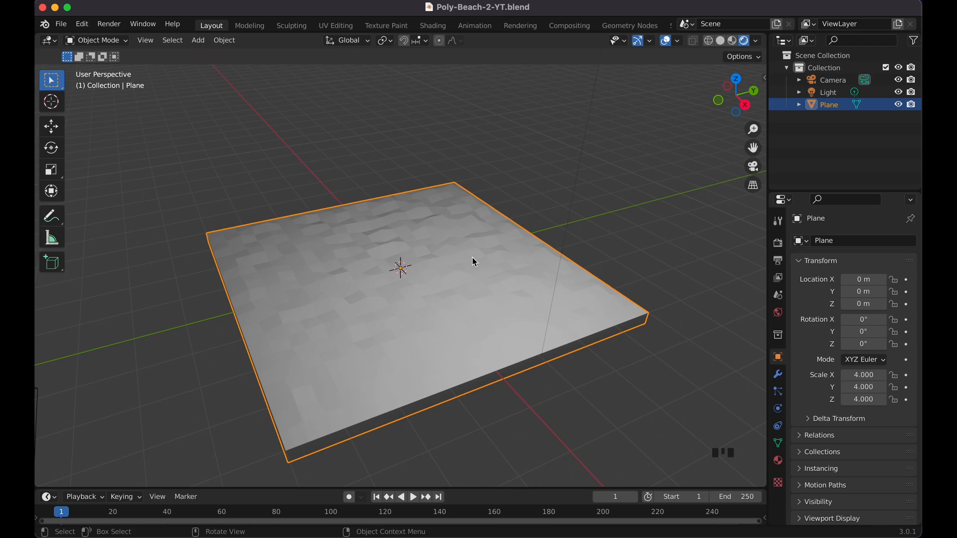
scroll(474, 261, "up", 3)
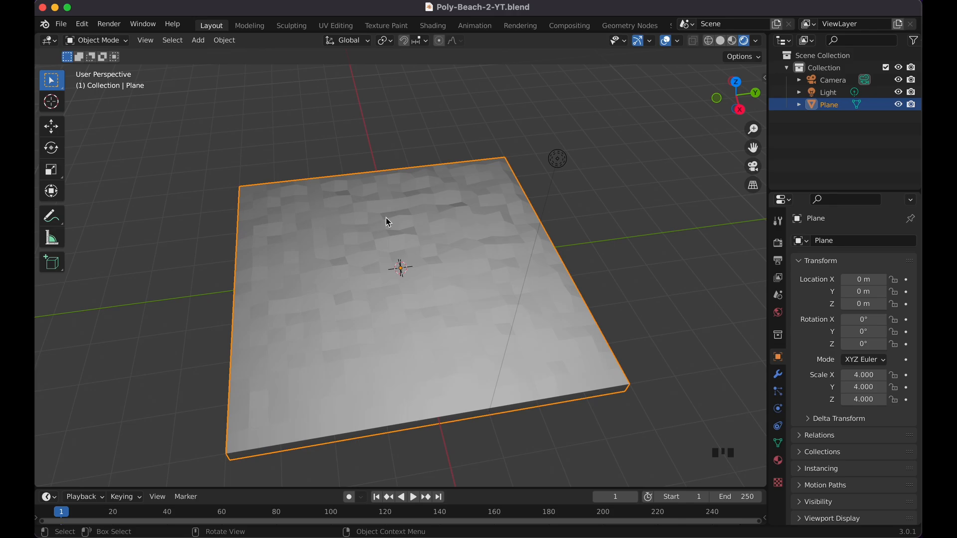
scroll(373, 241, "up", 3)
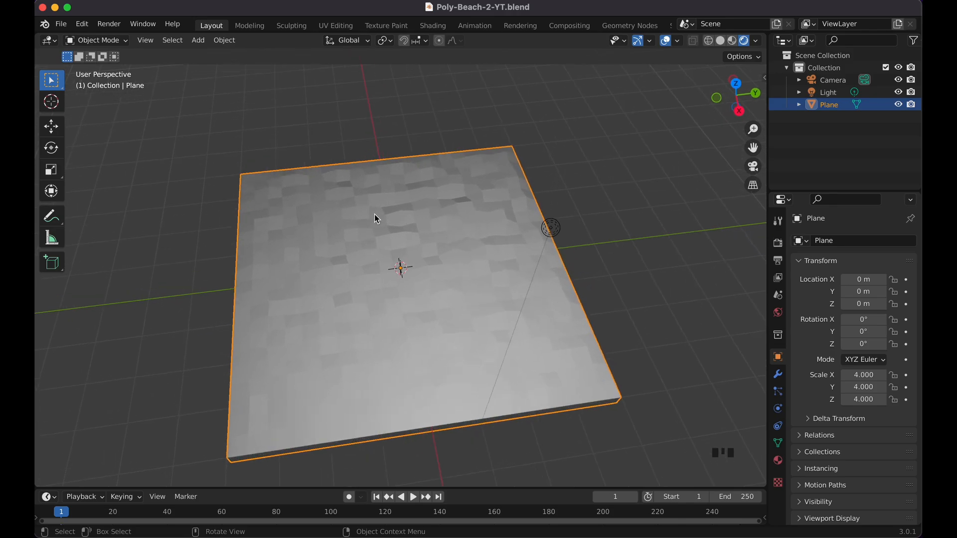
Enter Edit Mode on the slab and set the viewport to the top orthographic view
key("Tab")
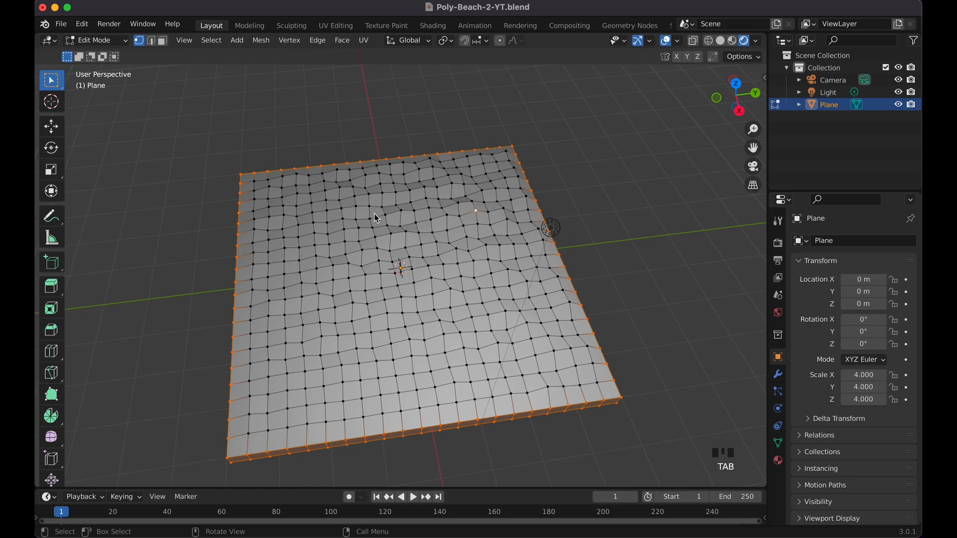
key("KP_7")
scroll(375, 213, "down", 8)
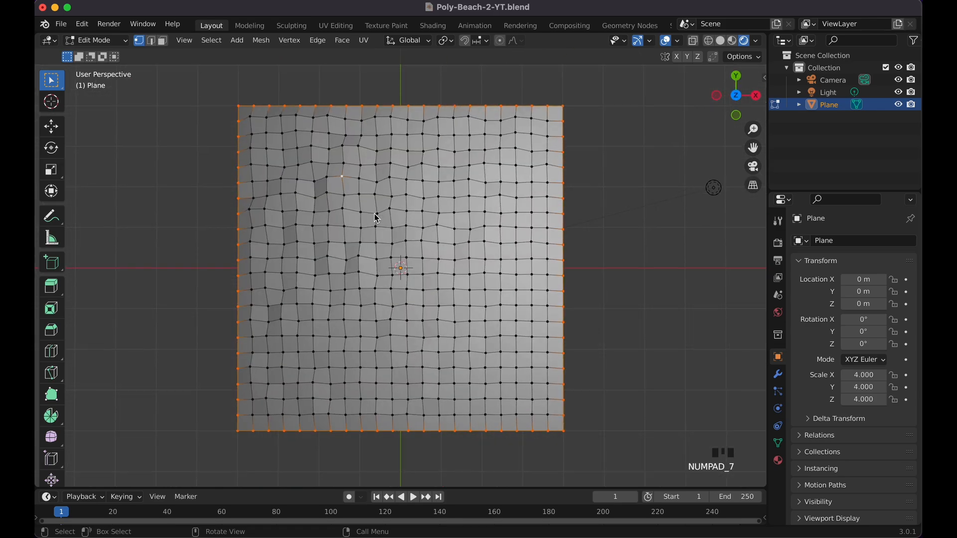
scroll(376, 217, "up", 5)
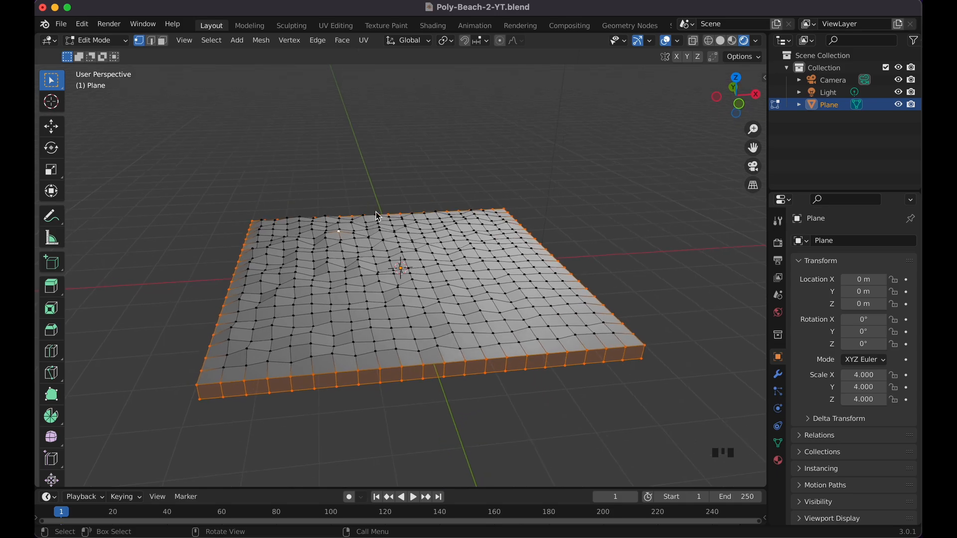
scroll(357, 261, "up", 5)
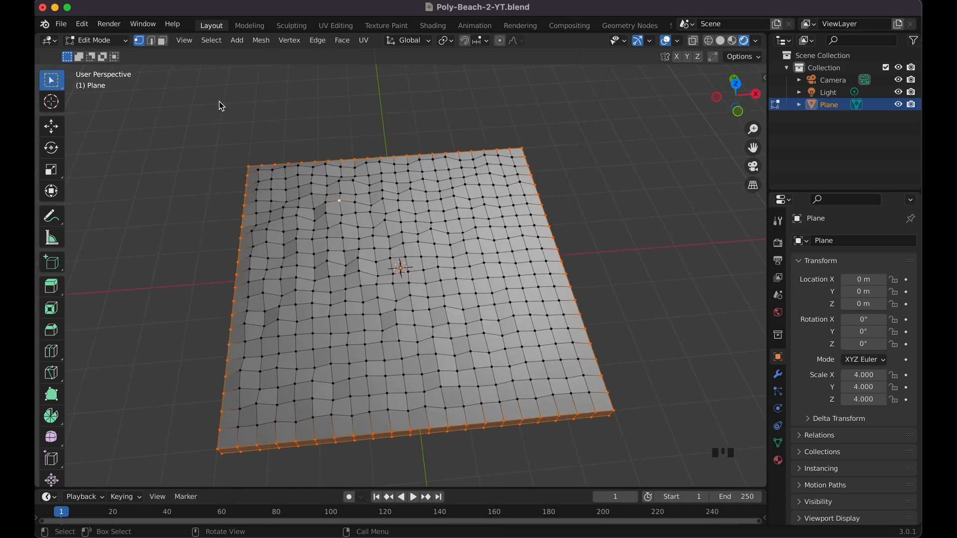
key("KP_7")
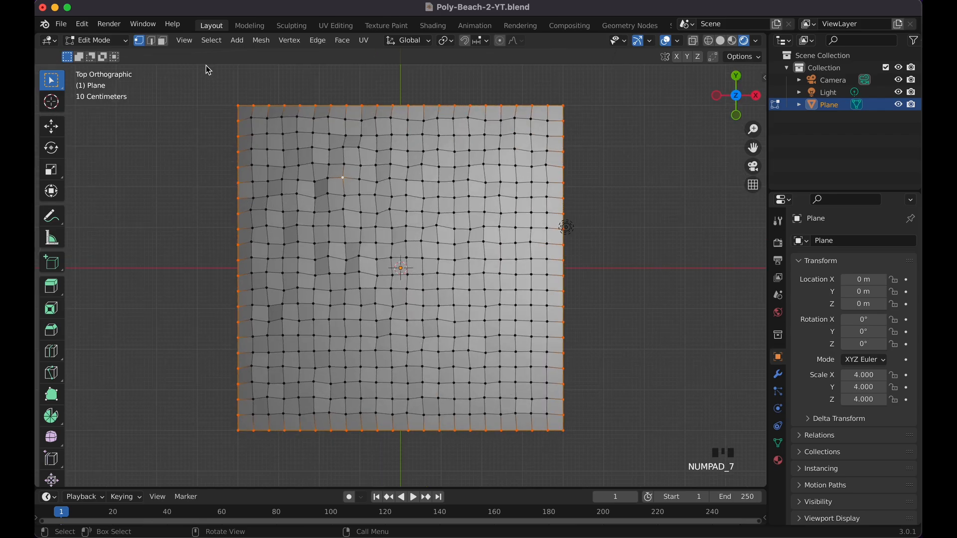
Select the slab's vertices through its full thickness in a strip along the negative X side, using Wireframe shading
left_click_drag(206, 65, 368, 467)
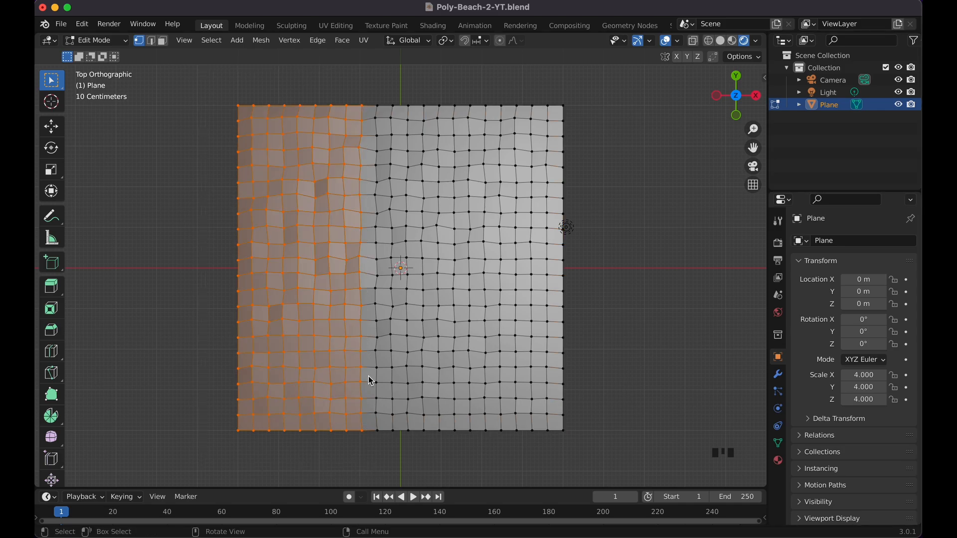
key("shift+z")
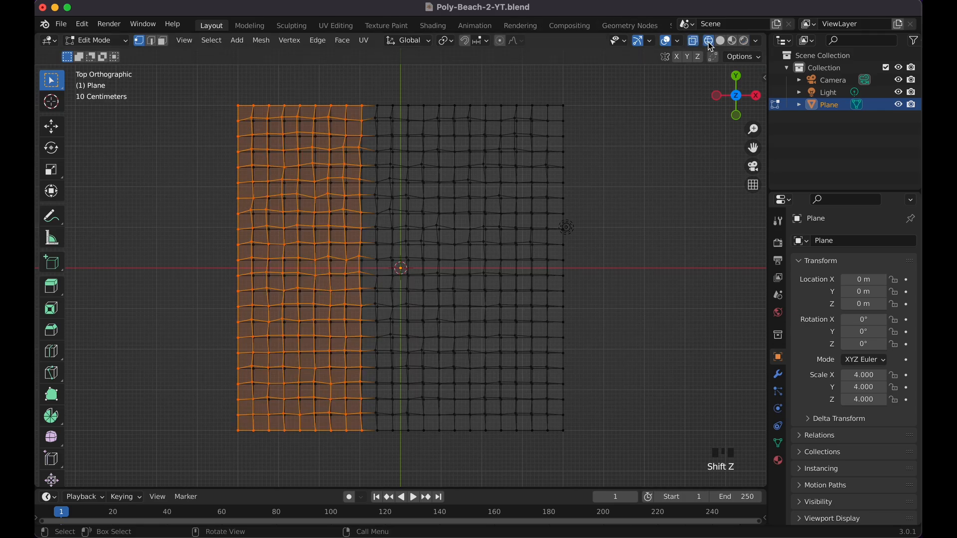
mouse_move(218, 85)
left_mouse_down()
mouse_move(385, 433)
mouse_move(369, 465)
left_mouse_up()
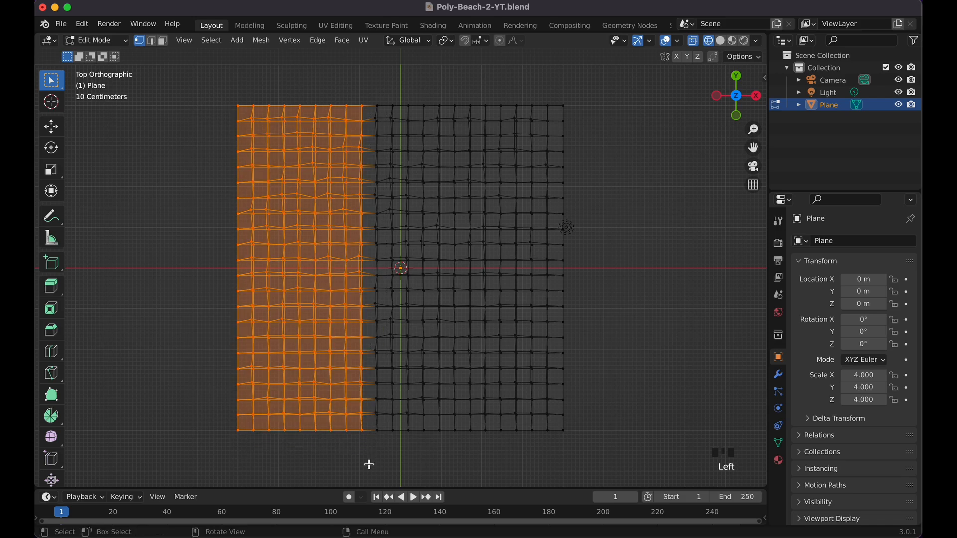
middle_click_drag(374, 453, 374, 454)
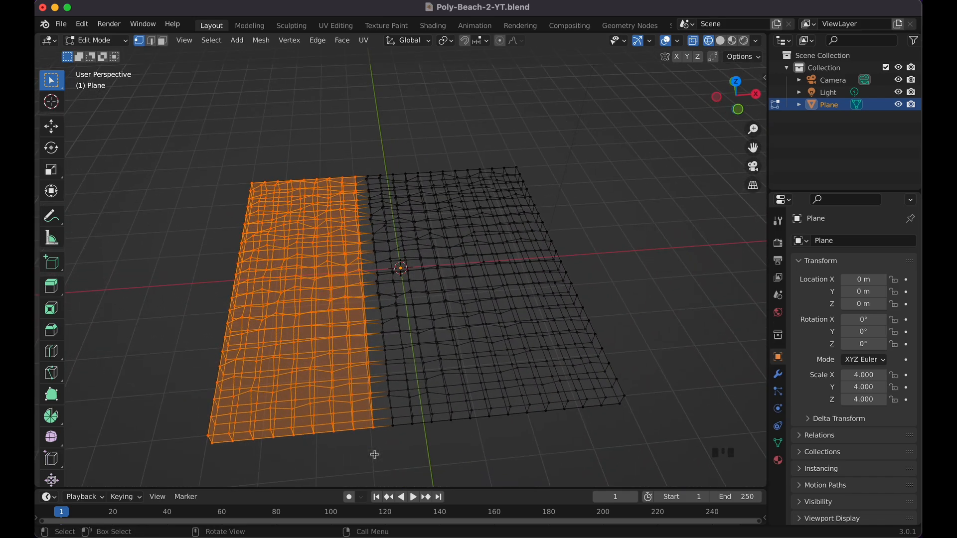
Create a new material on the slab, name it Water and give it a cyan base color
left_click(780, 462)
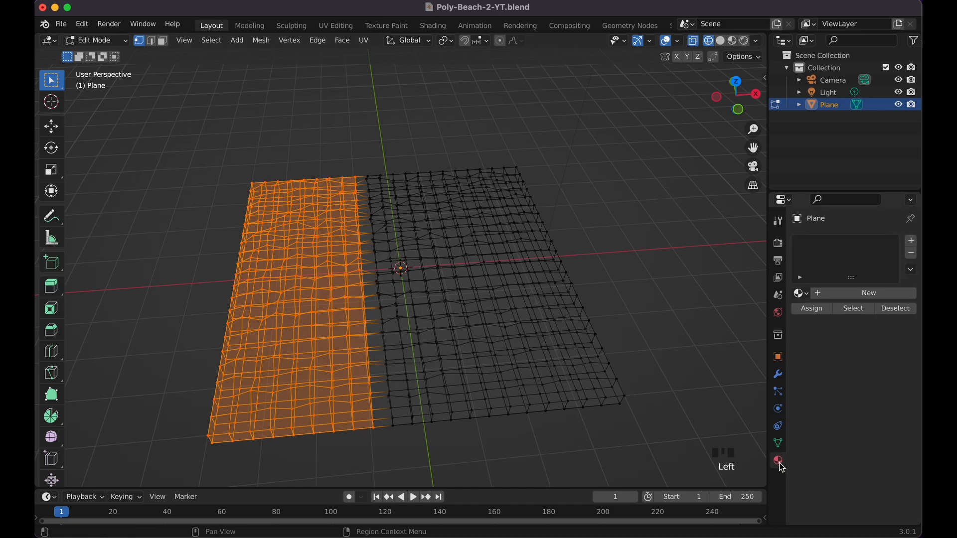
left_click(860, 294)
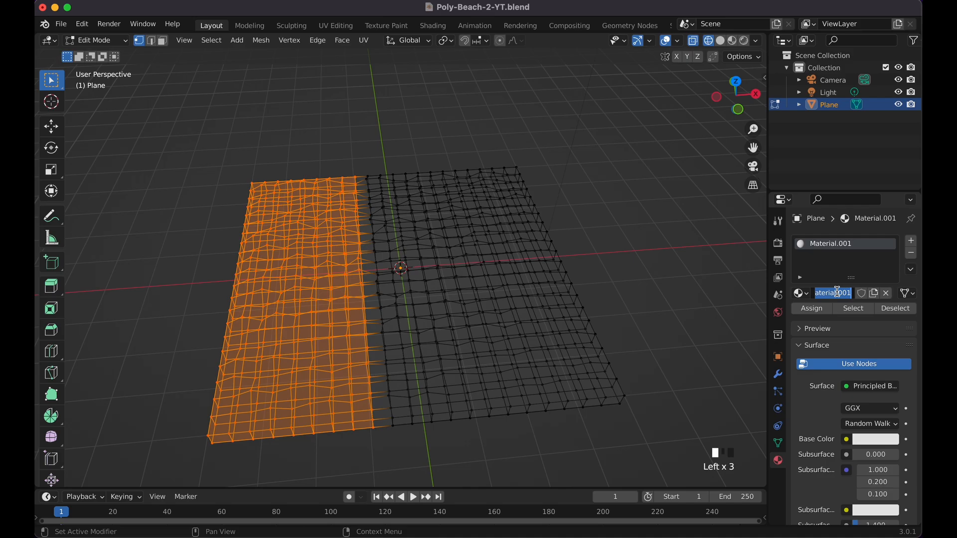
type("Water")
key("Return")
left_click(869, 439)
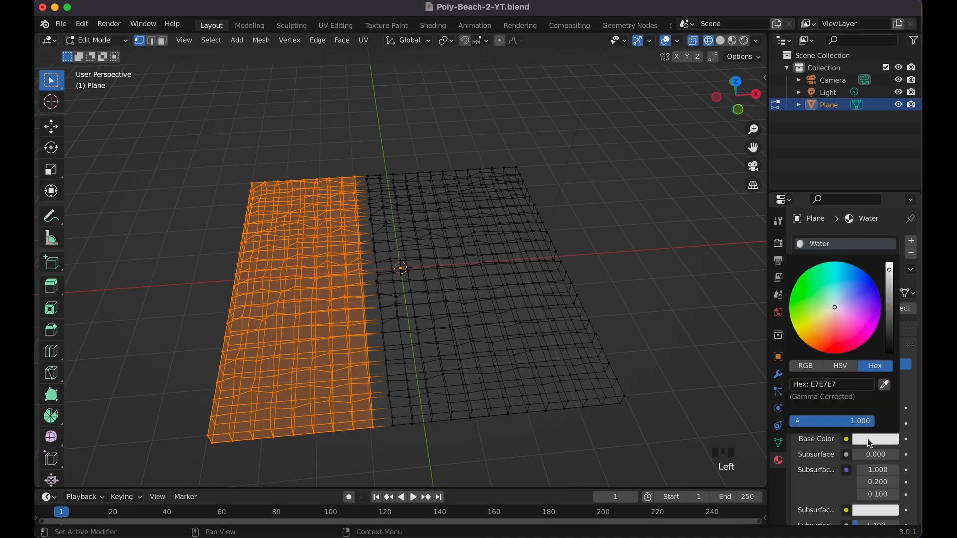
key("ctrl+v")
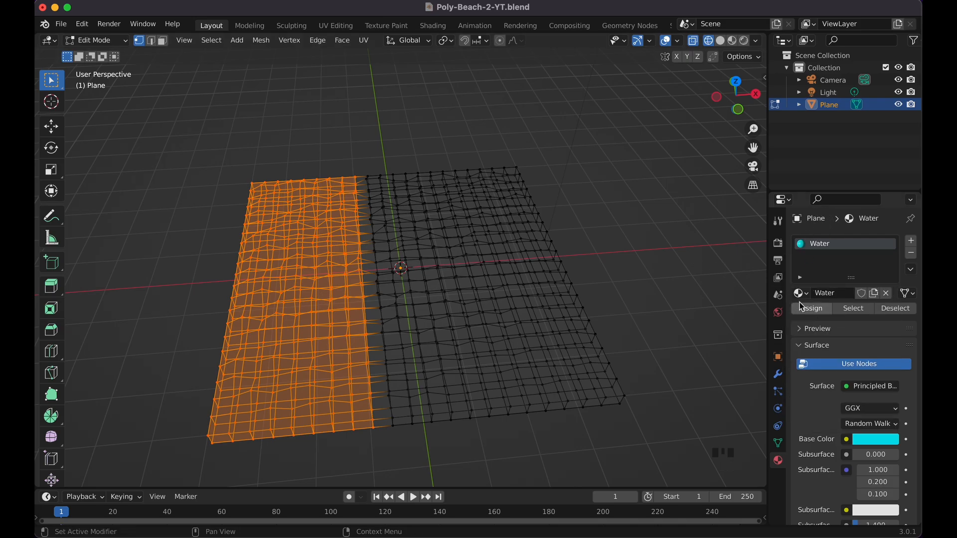
Assign the Water material to the selected strip and check the slab in Rendered shading
left_click(802, 307)
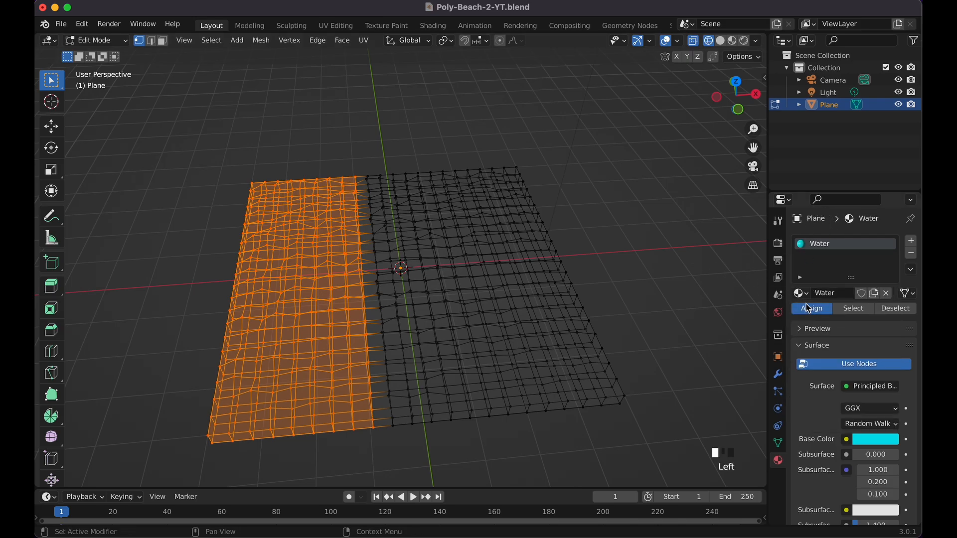
left_click(744, 42)
middle_click_drag(575, 262, 584, 246)
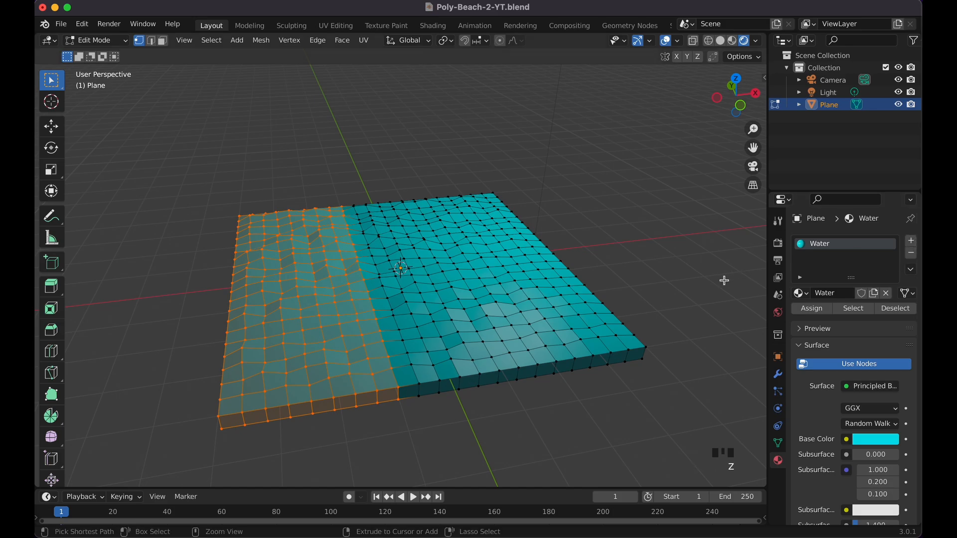
Undo the Water material's assignment, cyan base color and name
key("super+z")
key("super+z")
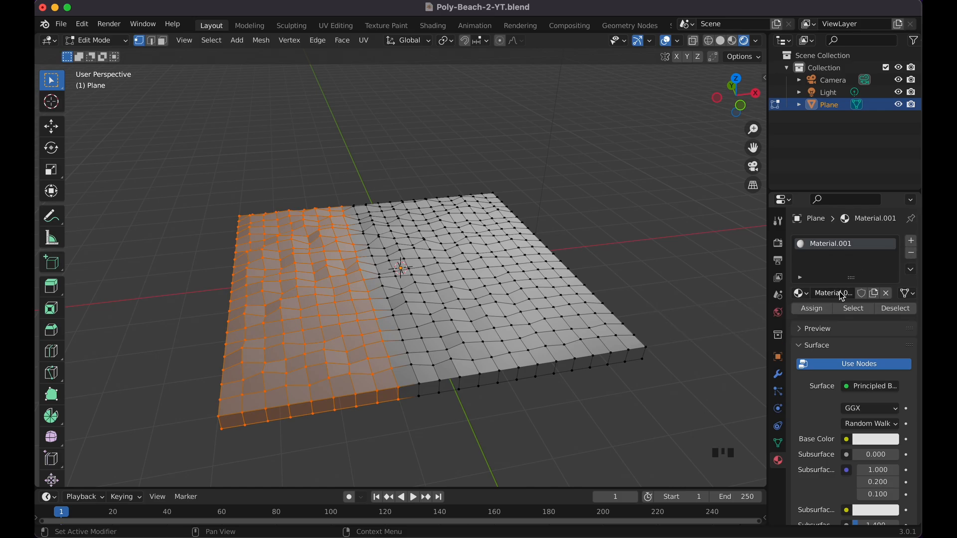
Add a second material slot to the slab with a new material named Water
left_click(912, 242)
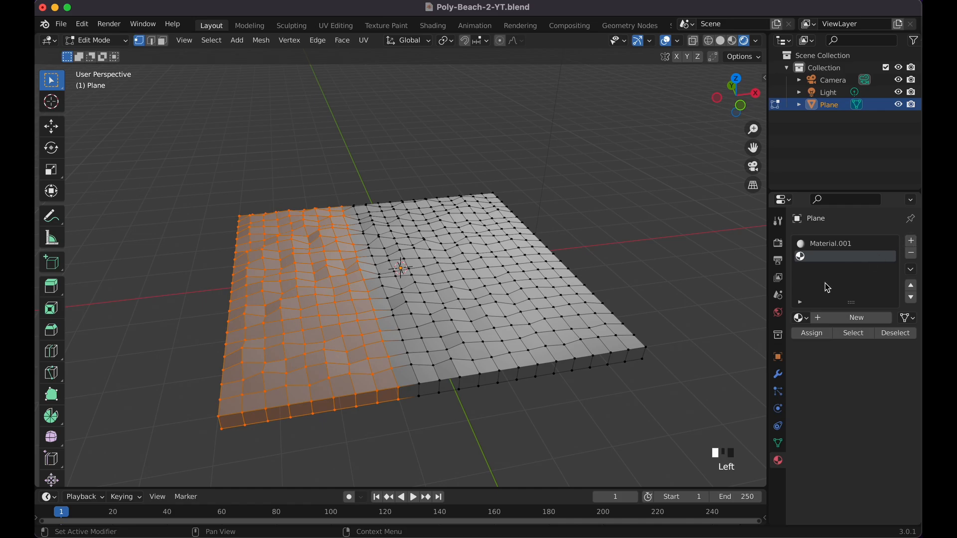
left_click(833, 317)
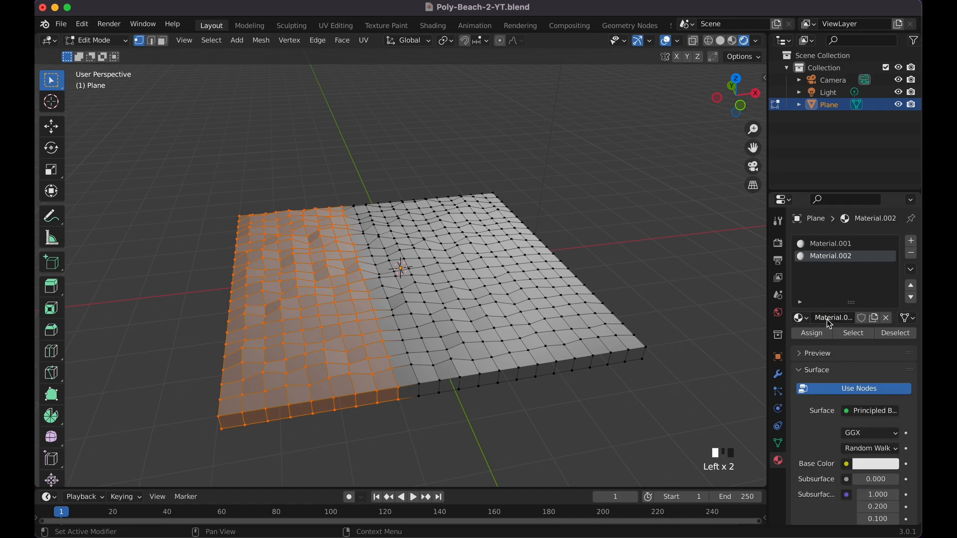
left_click(830, 321)
type("Water")
key("Return")
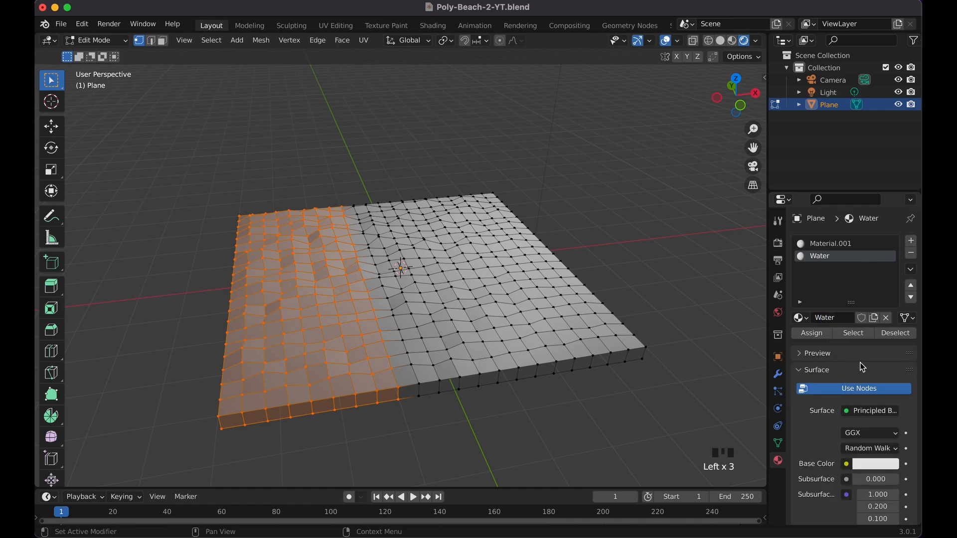
Set the Water material's base color to cyan, about hex 11E4E7, and assign it to the selected strip of faces
left_click(870, 465)
left_click(842, 300)
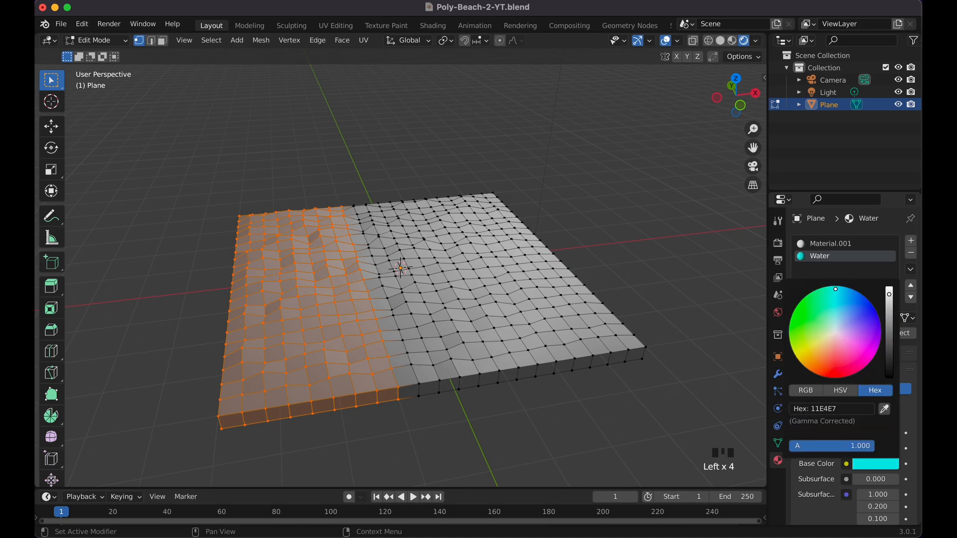
left_click(810, 335)
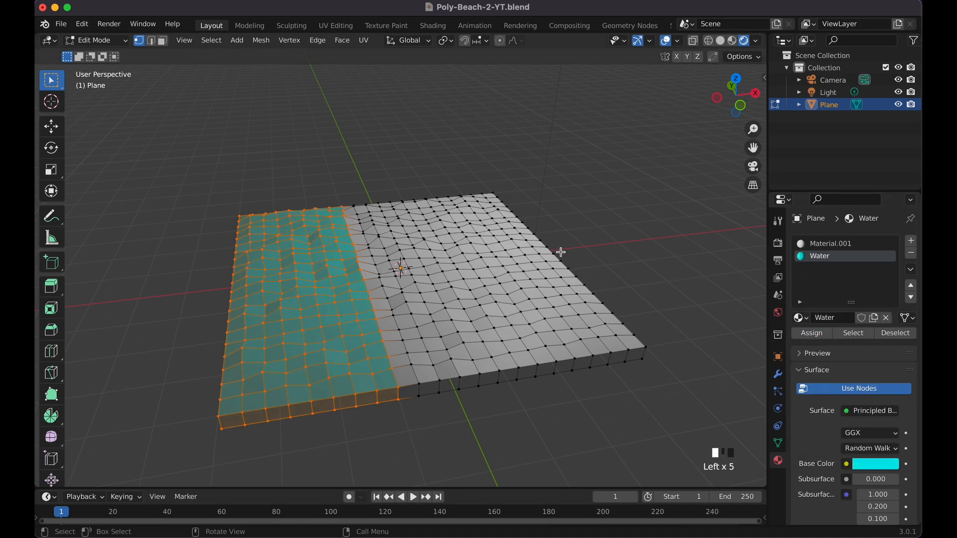
Rename the slab's first material, Material.001, as Sand
left_click(829, 245)
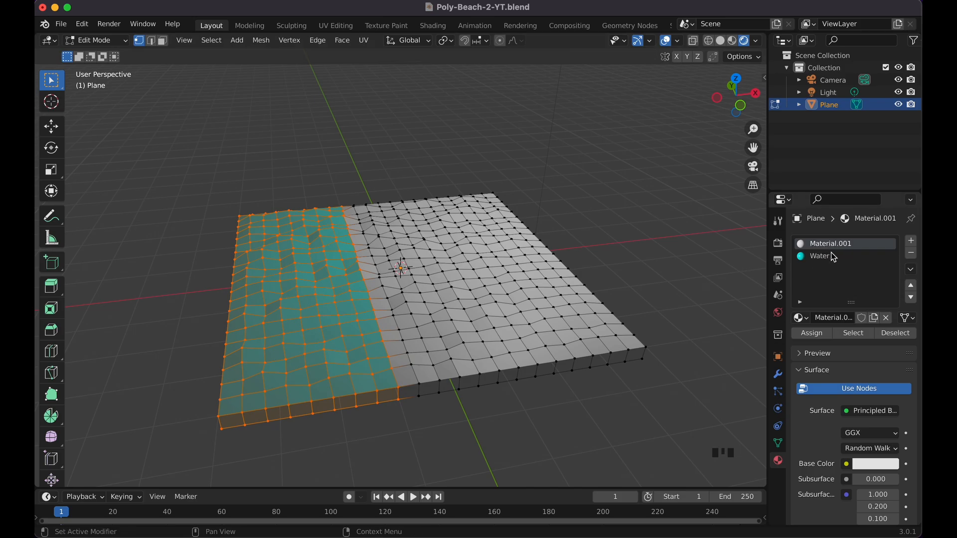
left_click(833, 318)
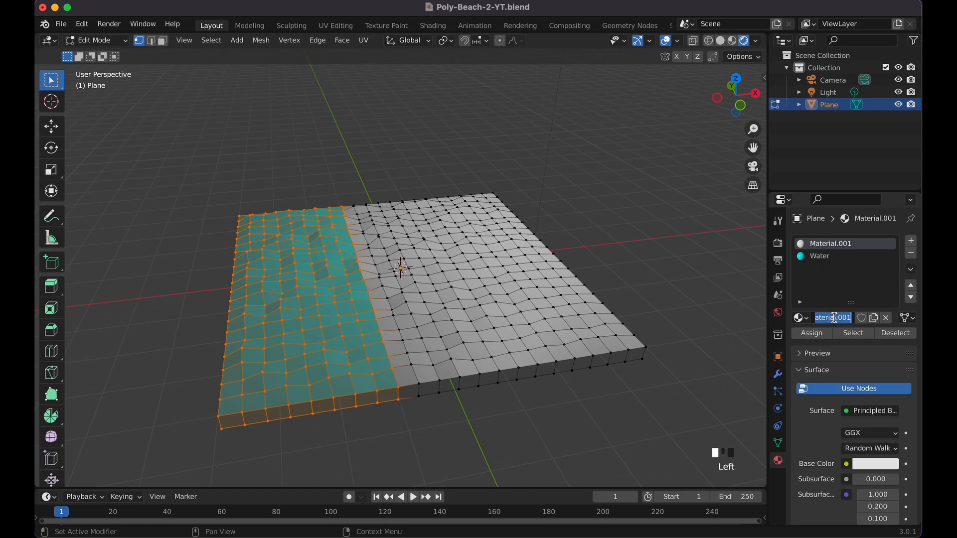
type("Sand")
key("Return")
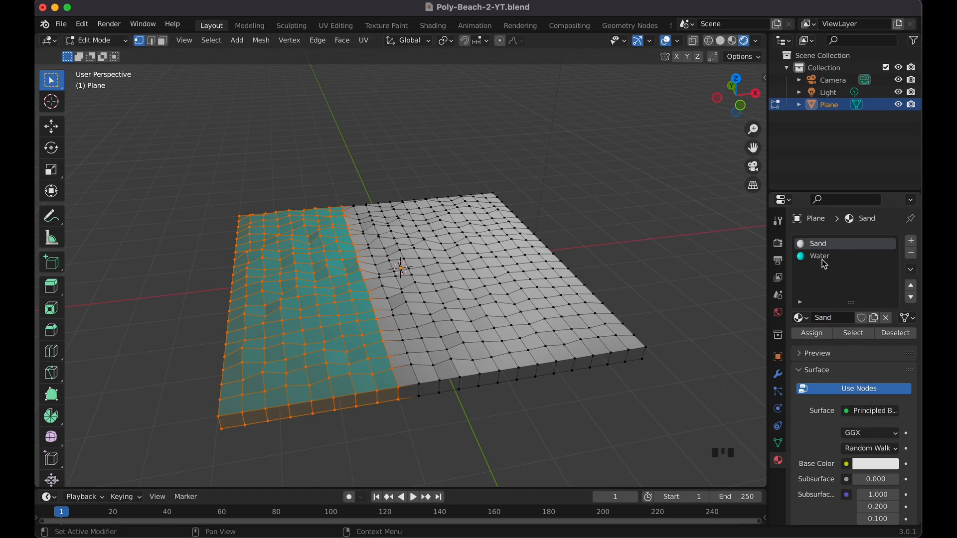
Switch to face selection and select a single face in the sand area
left_click(495, 312)
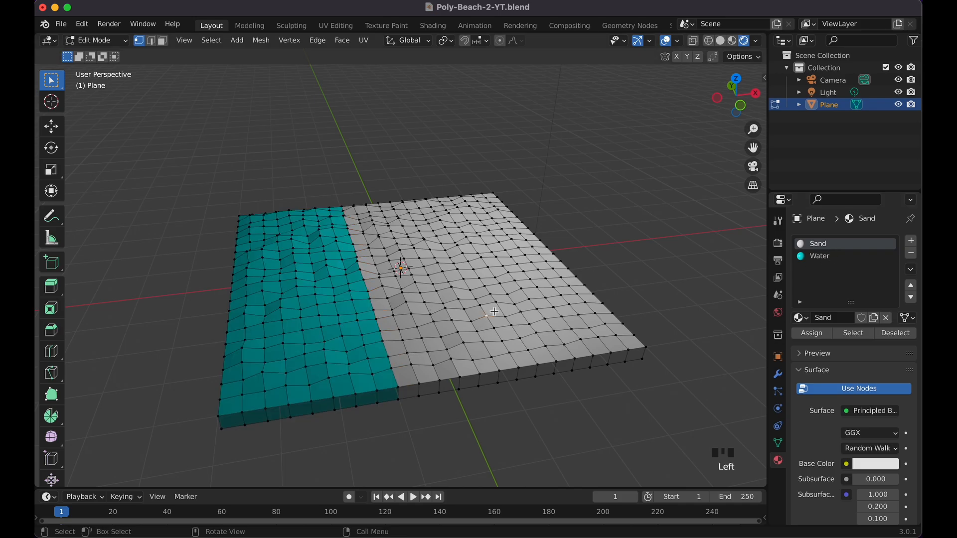
left_click(163, 41)
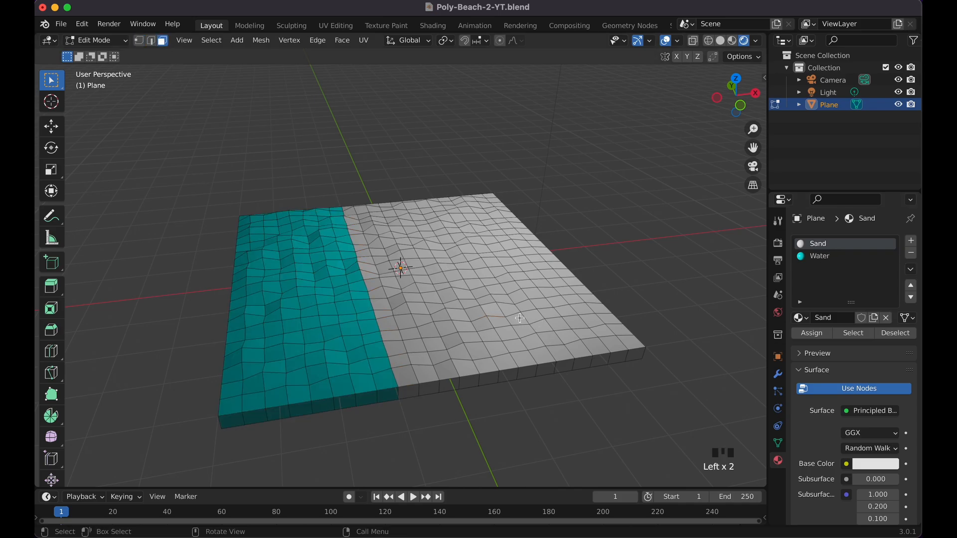
left_click(509, 304)
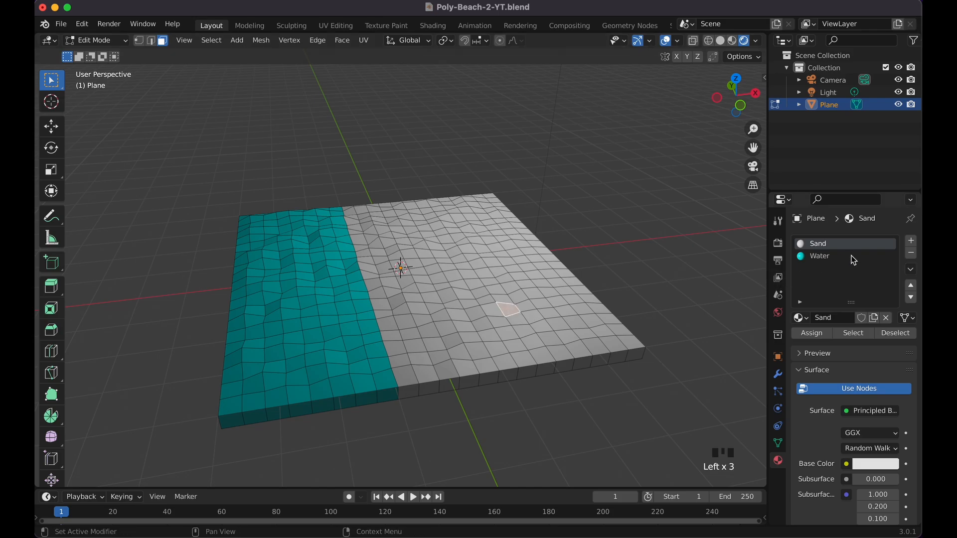
Add a third material slot with a new material and give it a pinkish-red base color
left_click(912, 241)
left_click(847, 318)
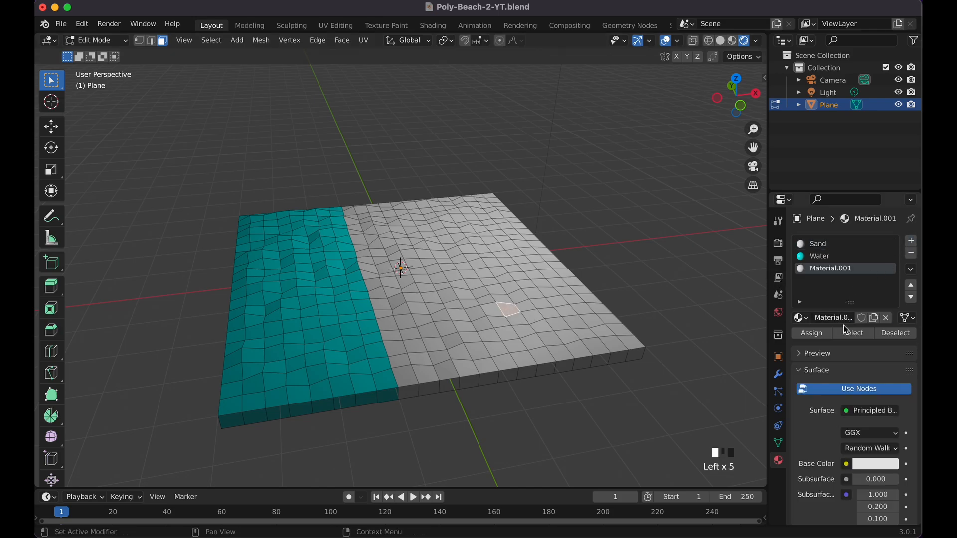
left_click(874, 463)
left_click(846, 369)
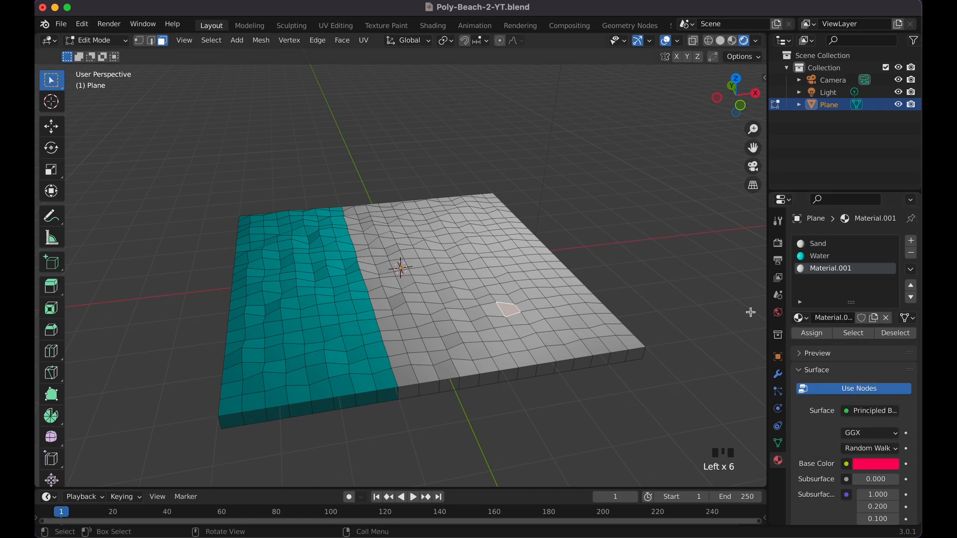
Assign the pinkish-red material to the selected face and undo the assignment
left_click(804, 334)
left_click(614, 277)
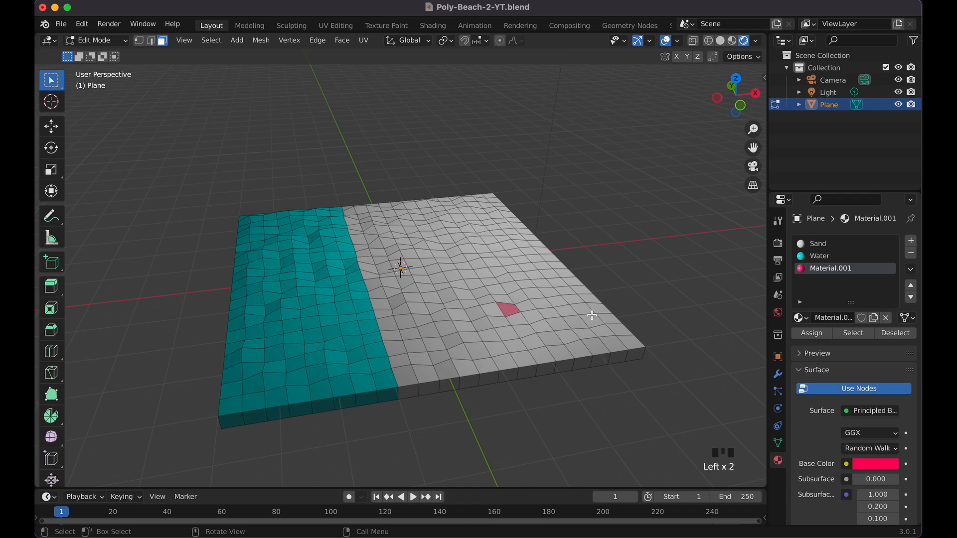
key("super+z")
key("super+z")
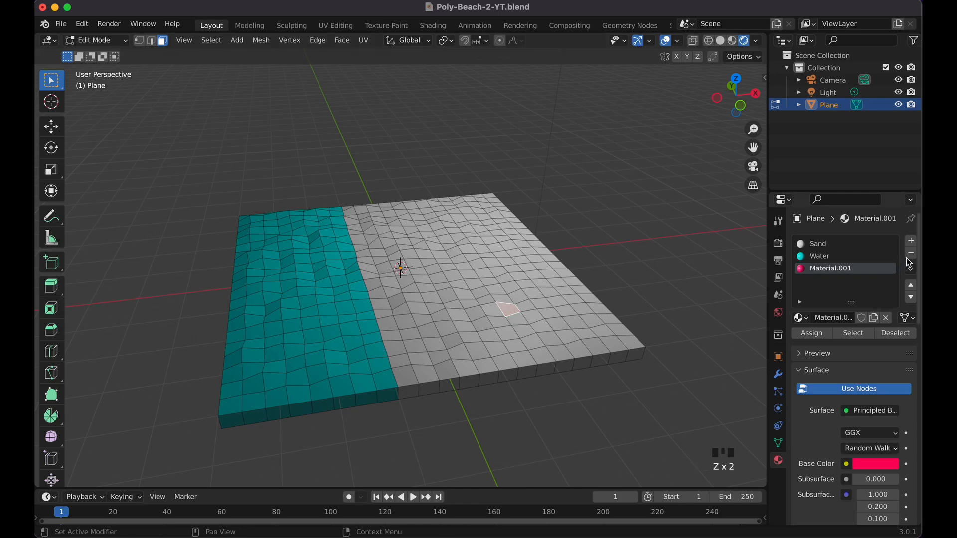
Undo the addition of the third, pinkish-red material slot and make Sand the active material
left_click(910, 255)
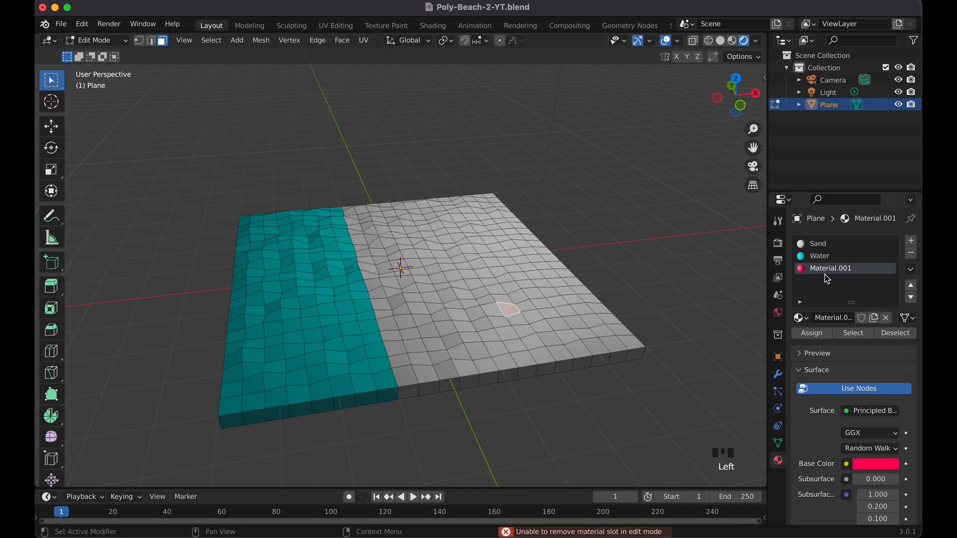
left_click(843, 271)
key("super+z")
left_click(666, 280)
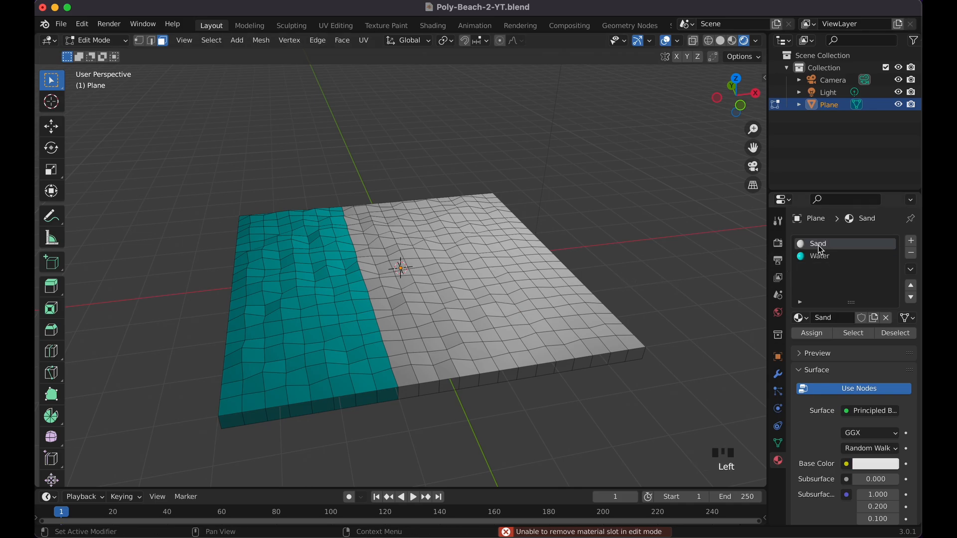
Set the Sand material's base color to a light tan, hex E7C993, and save the file
left_click(869, 464)
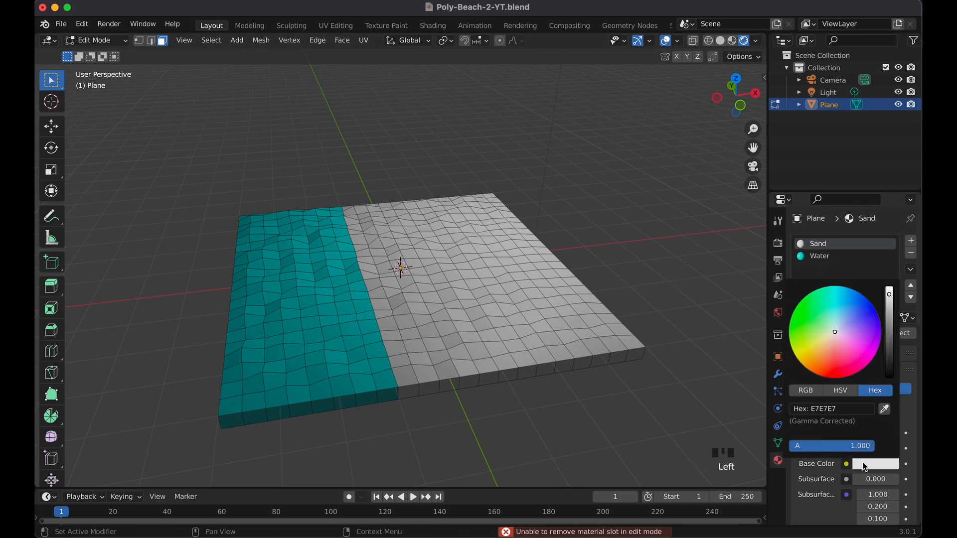
left_click(819, 355)
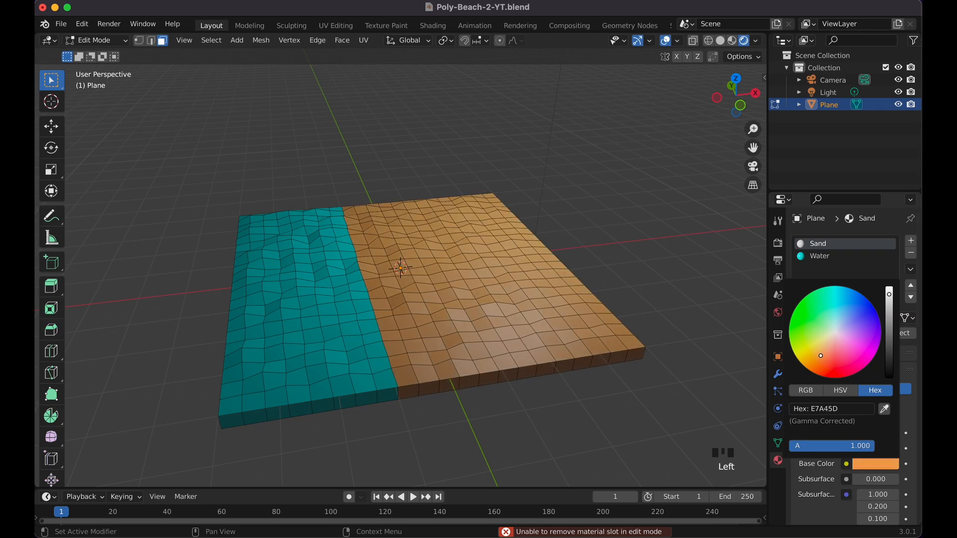
left_click_drag(818, 353, 817, 356)
scroll(607, 357, "left", 5)
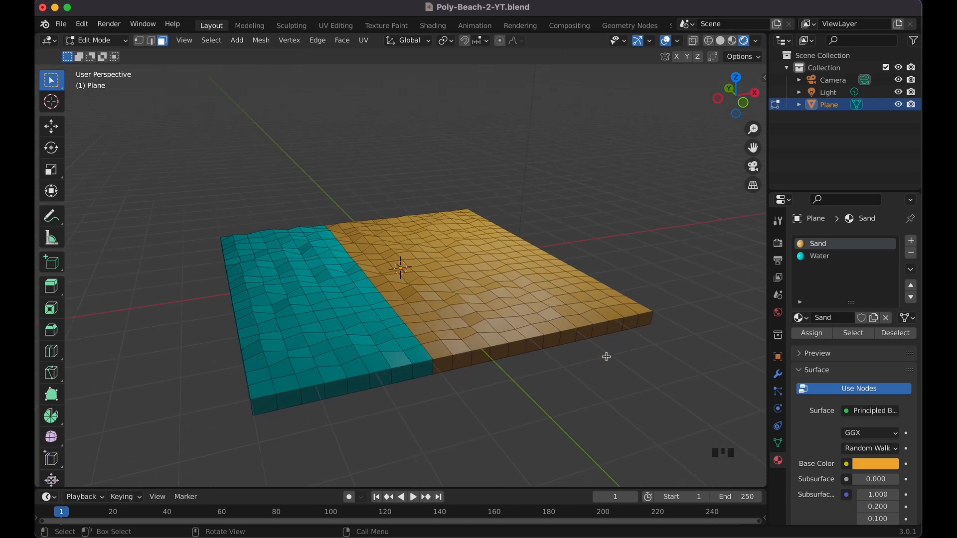
left_click(881, 467)
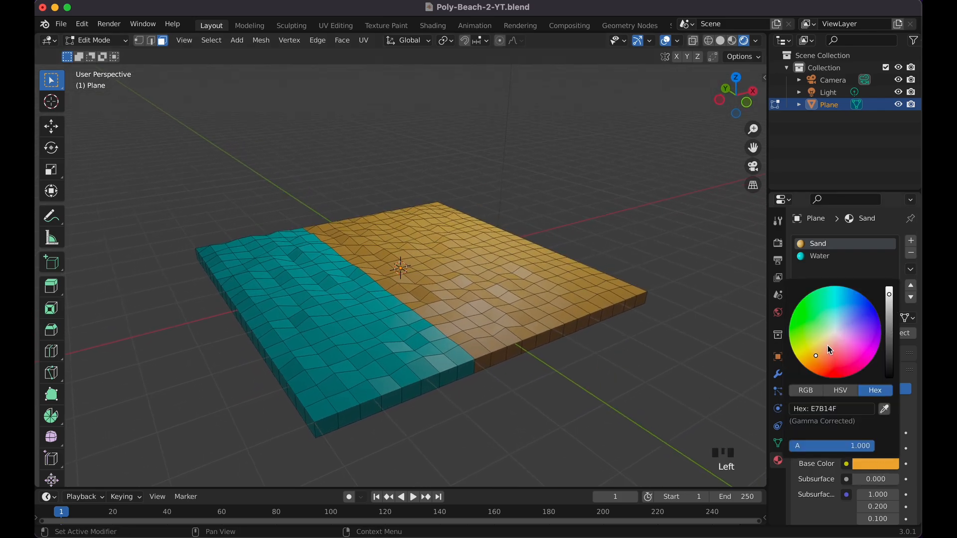
left_click_drag(827, 346, 825, 345)
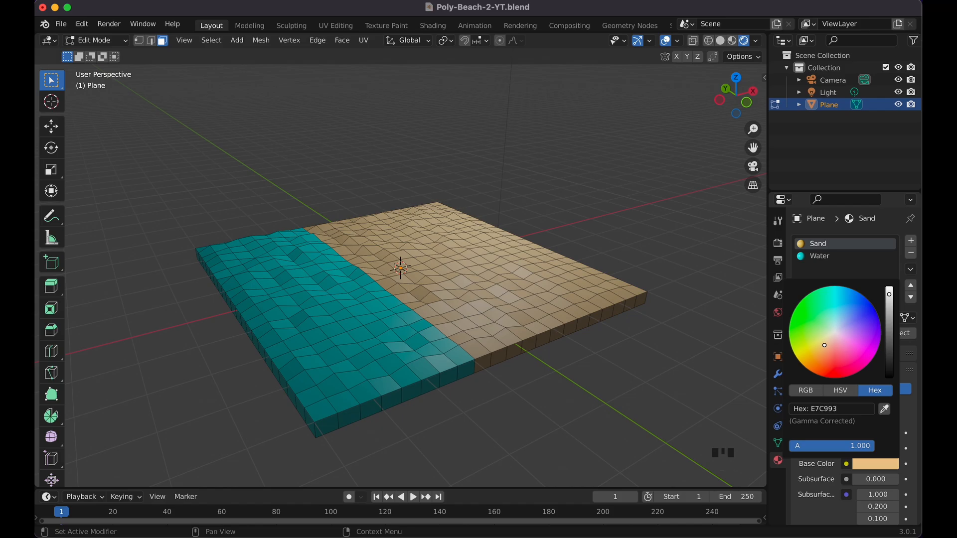
left_click(651, 283)
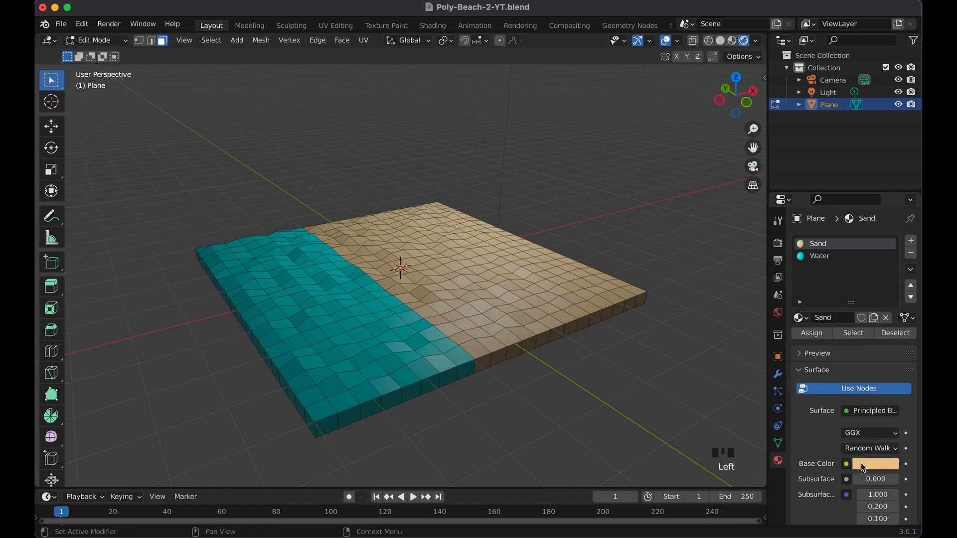
left_click(864, 468)
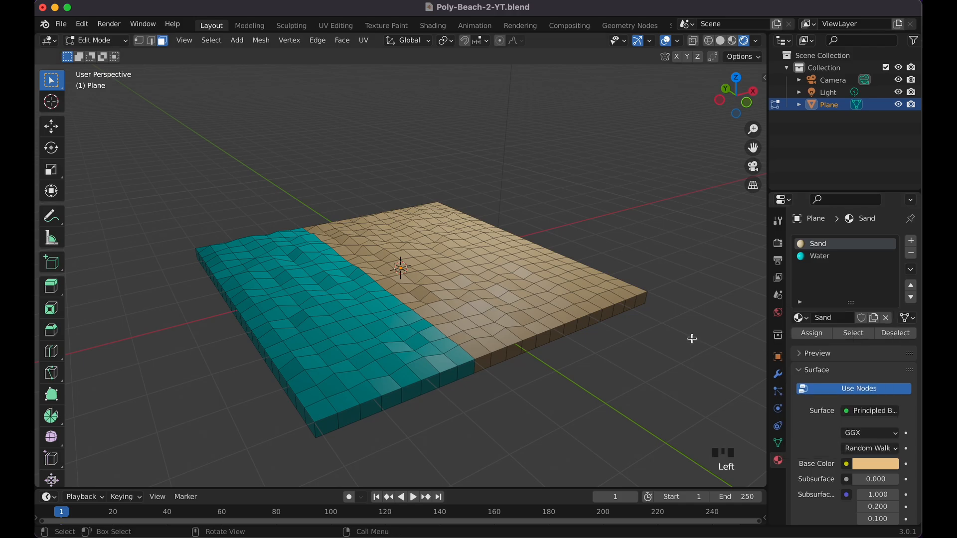
middle_click_drag(692, 339, 693, 339)
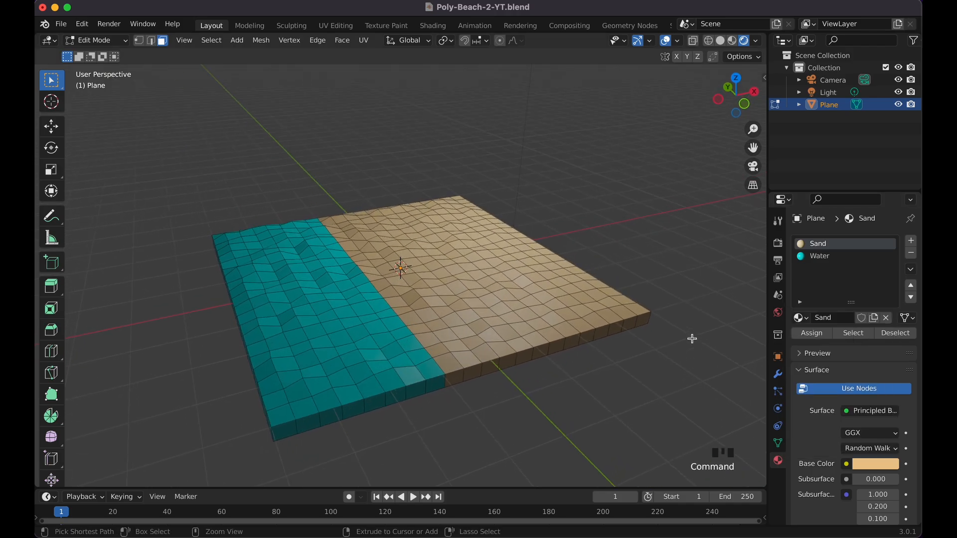
key("super+s")
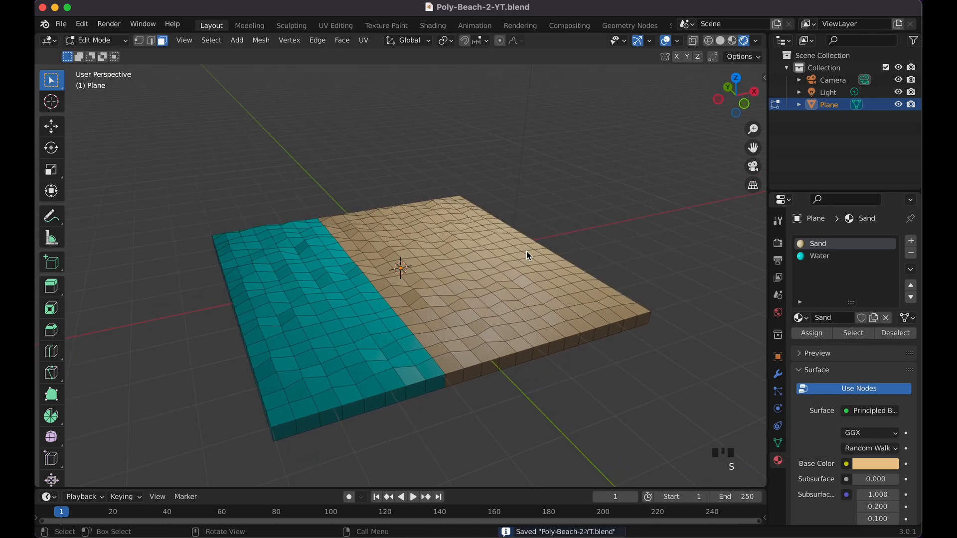
Switch to vertex selection and select a single vertex on the water-sand boundary near the slab's front edge
middle_click_drag(527, 253, 527, 252)
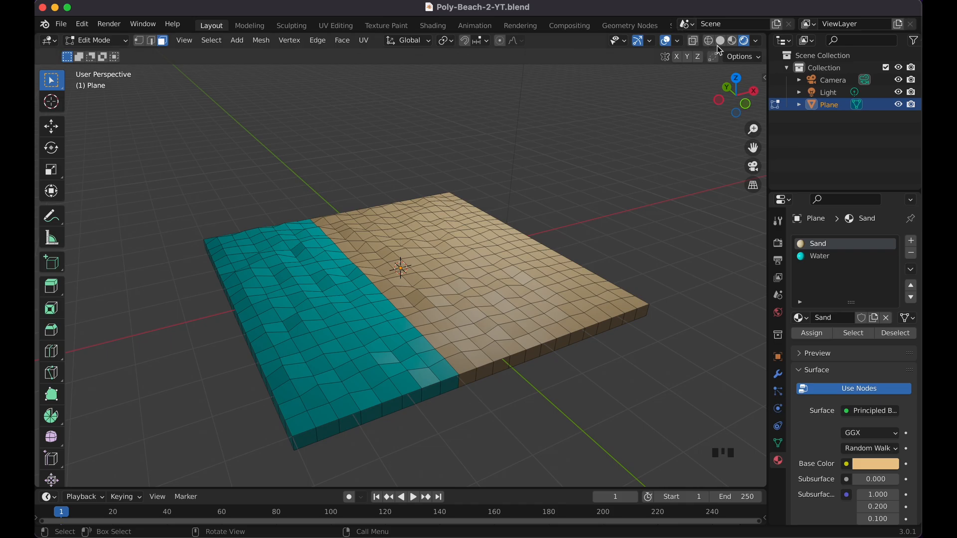
middle_click_drag(506, 216, 325, 155)
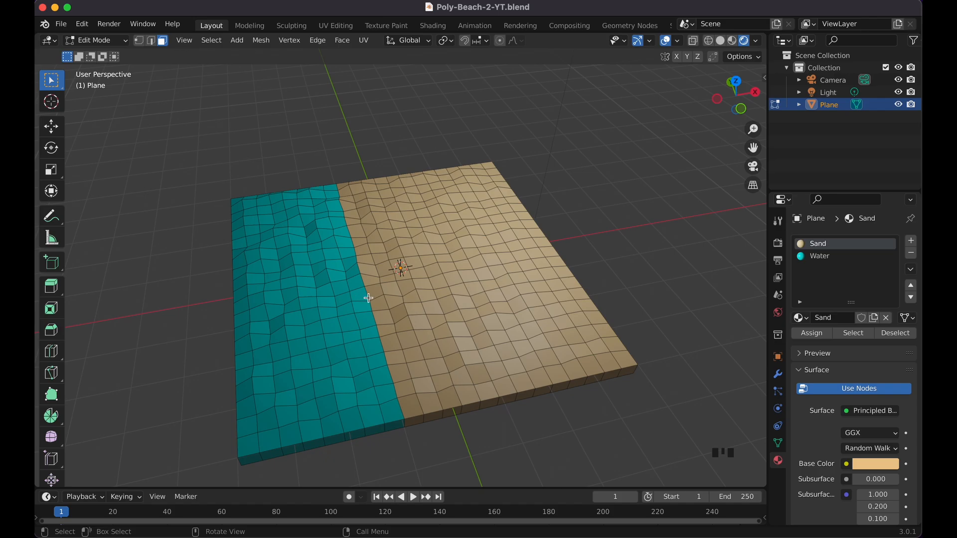
key("KP_1")
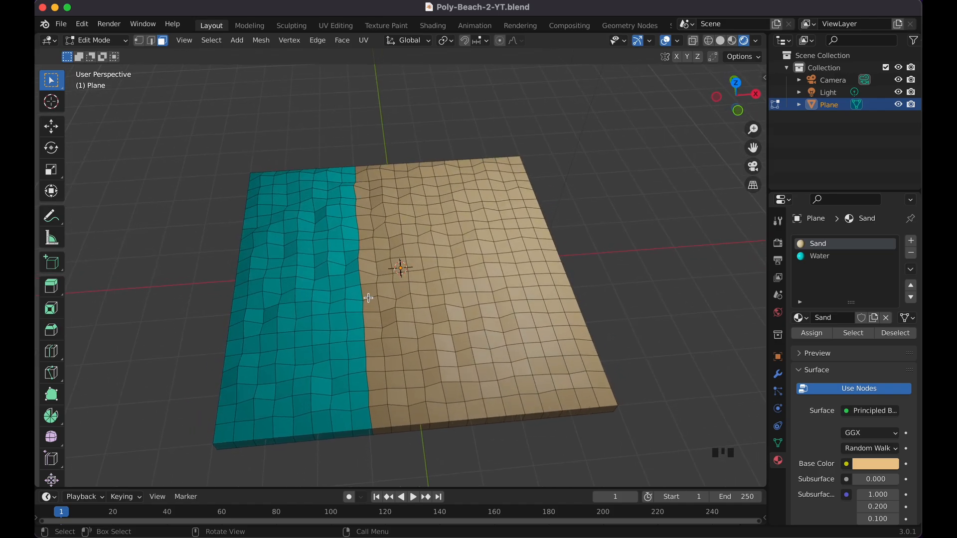
key("alt+KP_1")
scroll(411, 357, "up", 2)
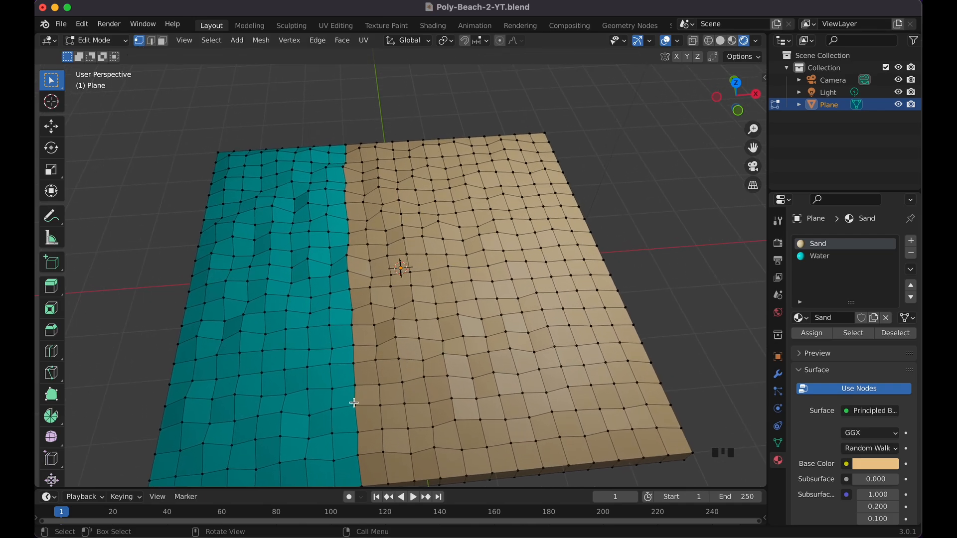
left_click(354, 404)
key("g")
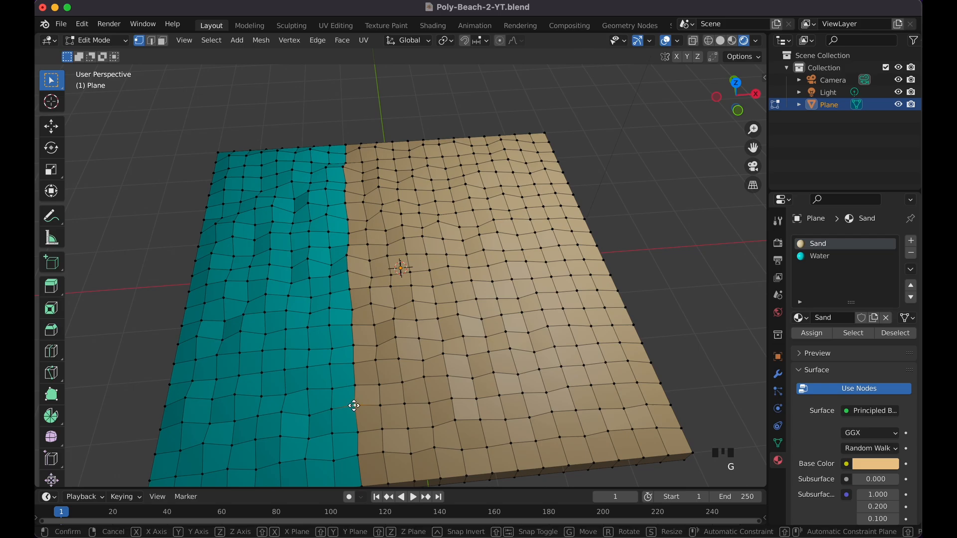
right_click(372, 403)
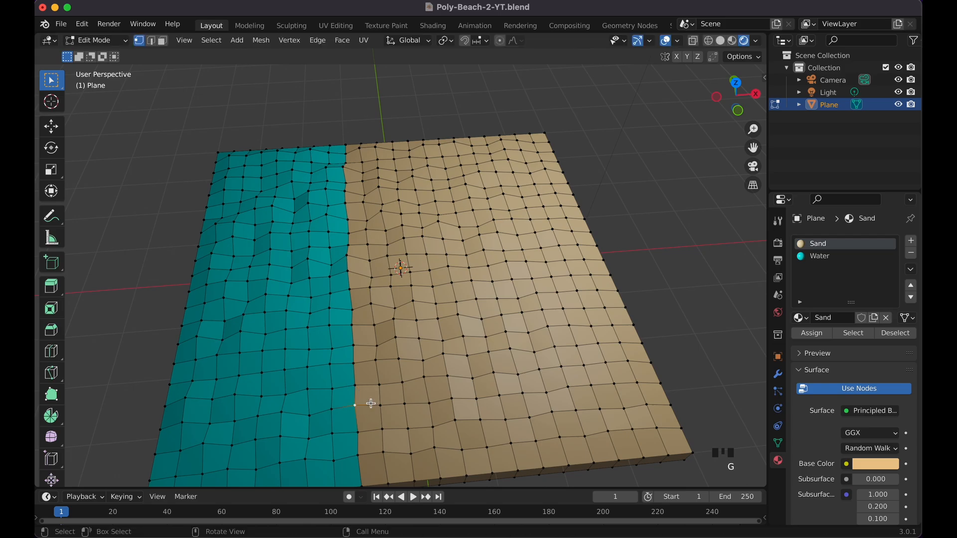
Enable proportional editing with the Smooth falloff and try it on the selected shoreline vertex
key("o")
left_click(517, 40)
left_click(511, 98)
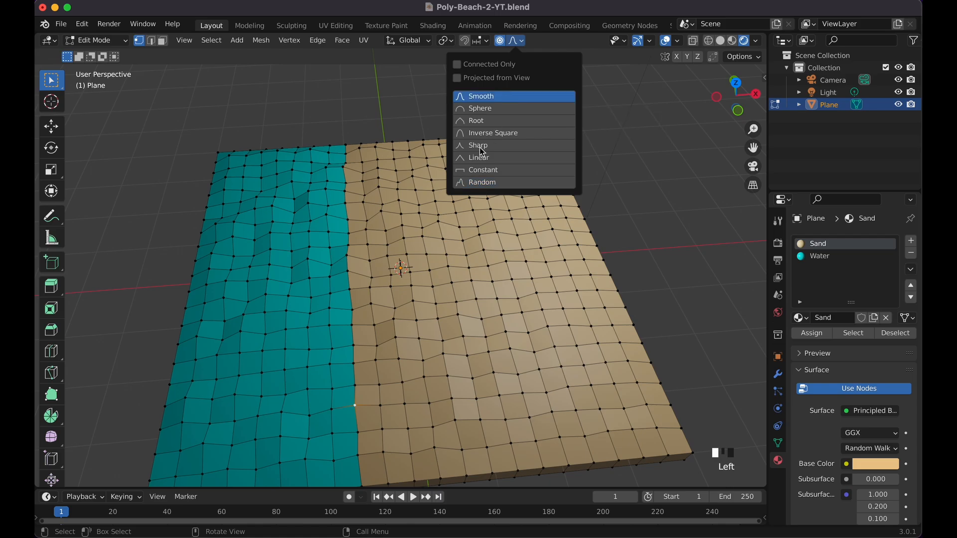
key("g")
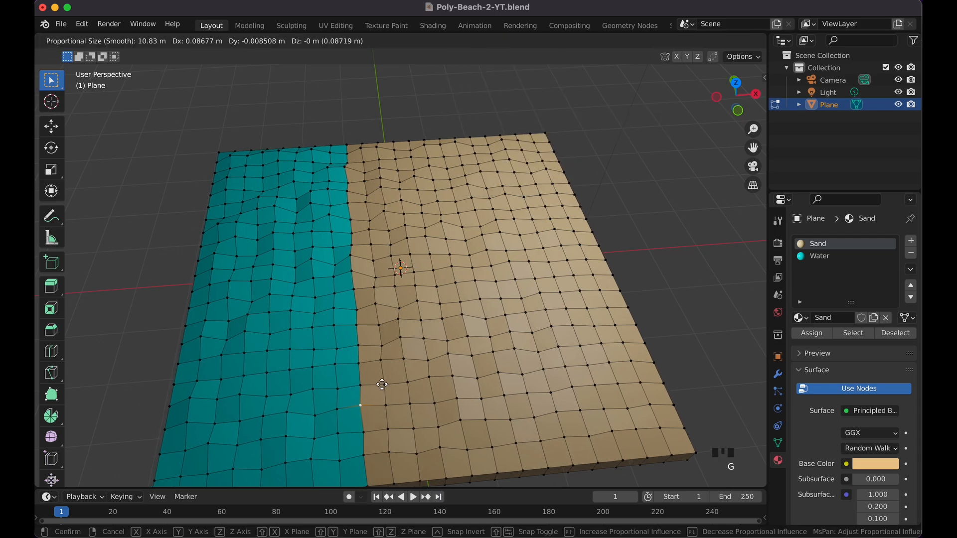
right_click(380, 384)
Try moving the shoreline vertex with the proportional size reduced to about 0.75 m, and undo the move
scroll(374, 386, "down", 2)
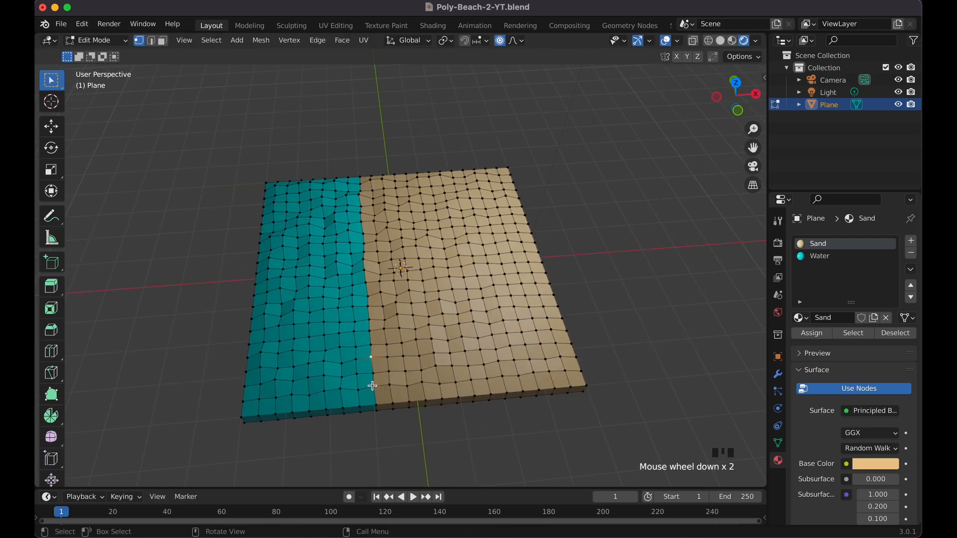
key("g")
scroll(373, 367, "up", 17)
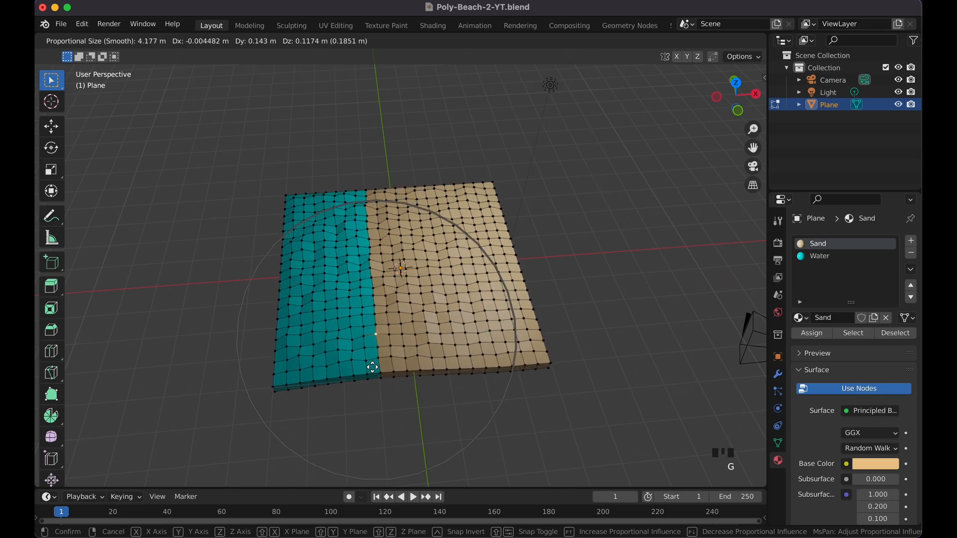
scroll(373, 369, "up", 8)
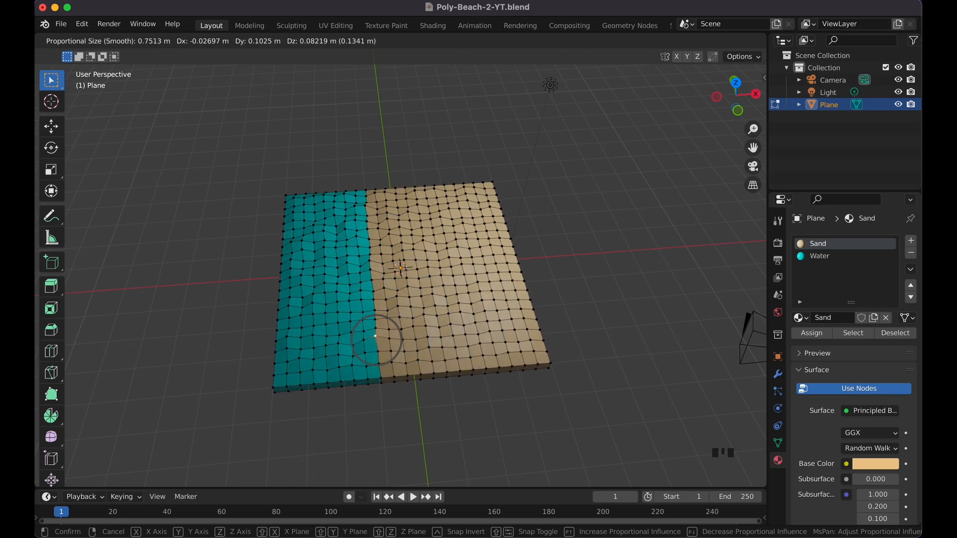
left_click(372, 369)
scroll(369, 374, "up", 3)
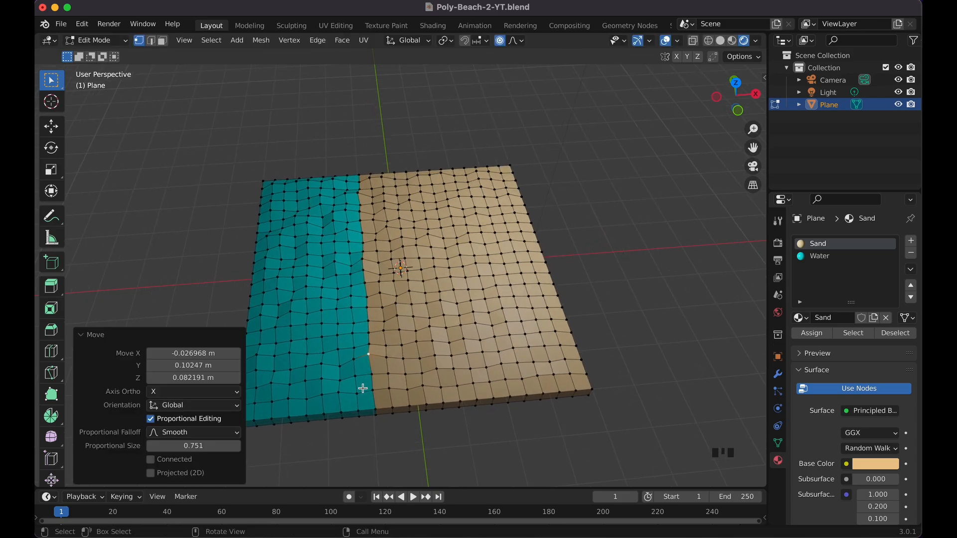
key("g")
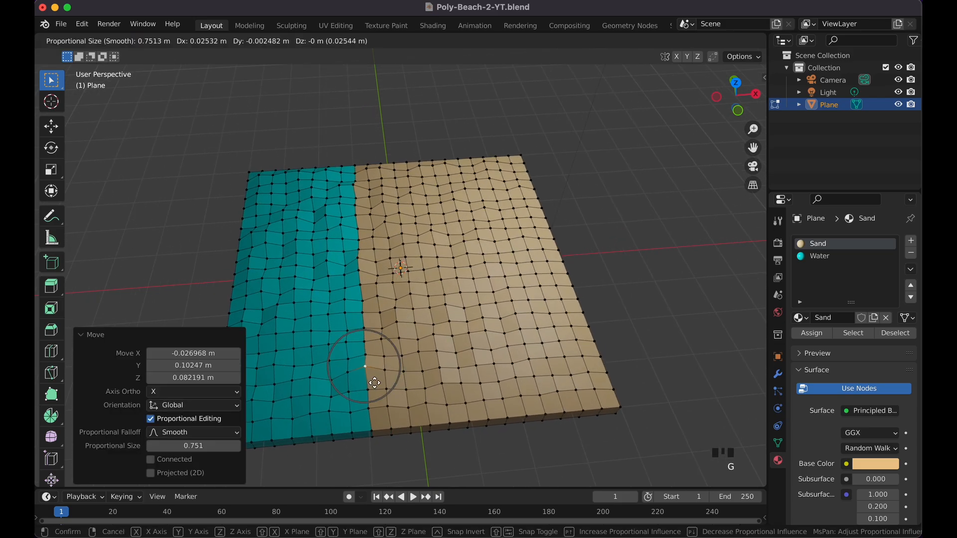
right_click(375, 383)
key("super+z")
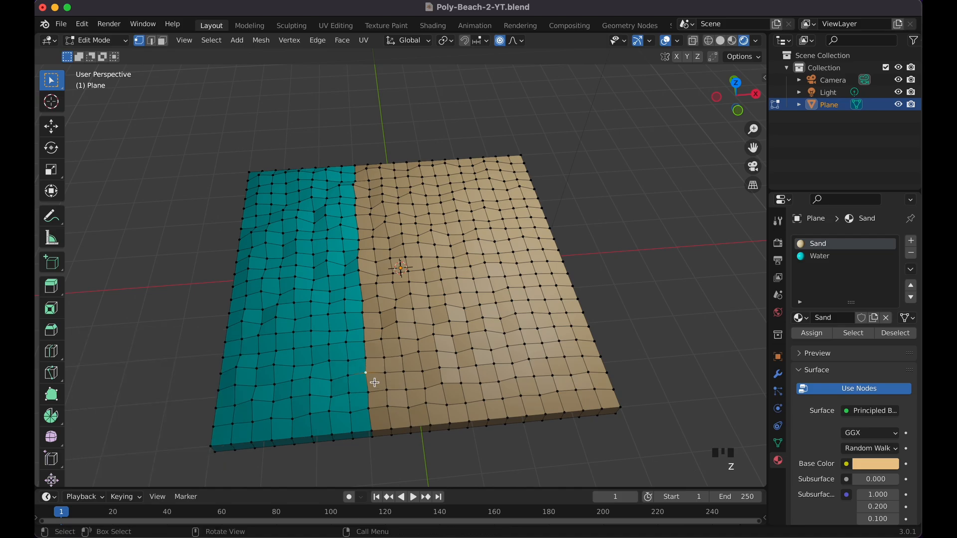
Move the selected shoreline vertex about 0.23 m along X toward the sand with a proportional size of 1.331 m
middle_click_drag(382, 380, 401, 362)
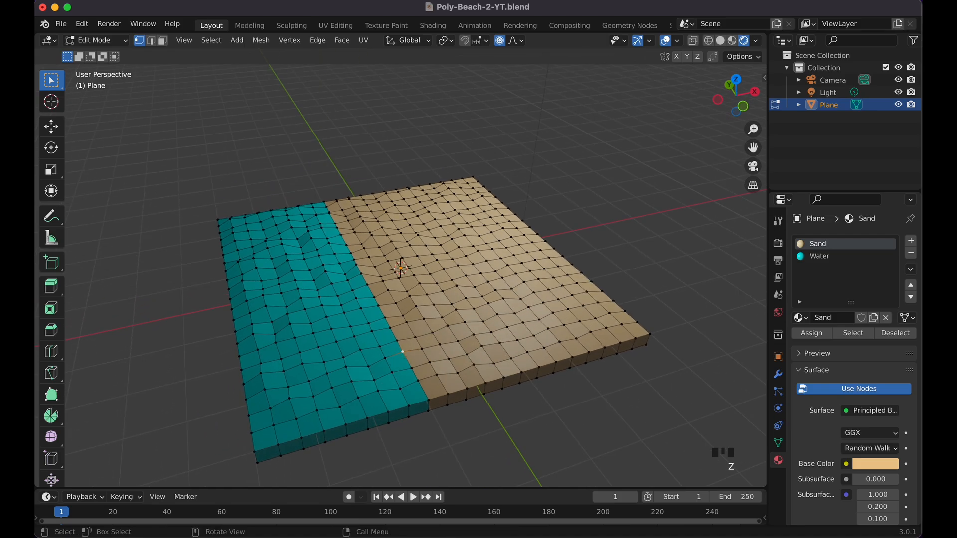
key("g")
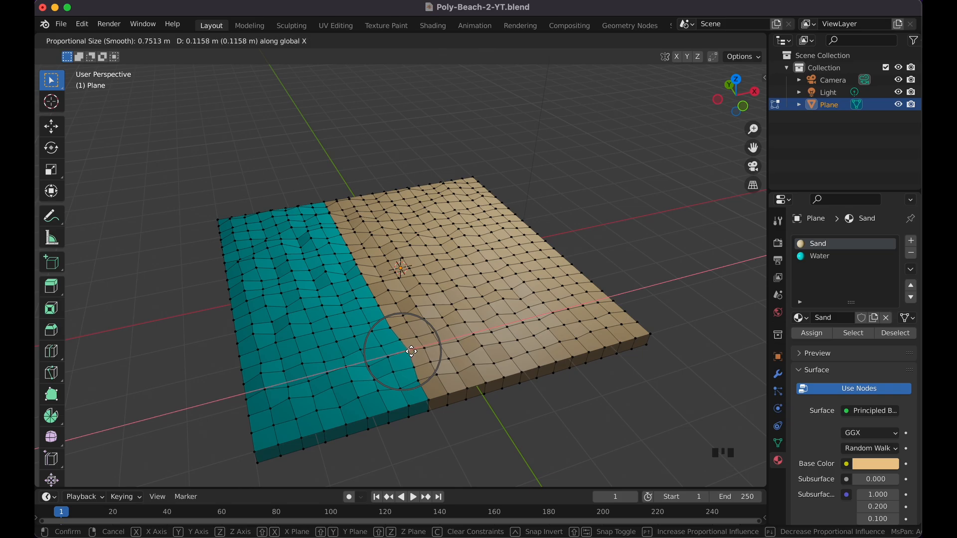
scroll(412, 351, "down", 4)
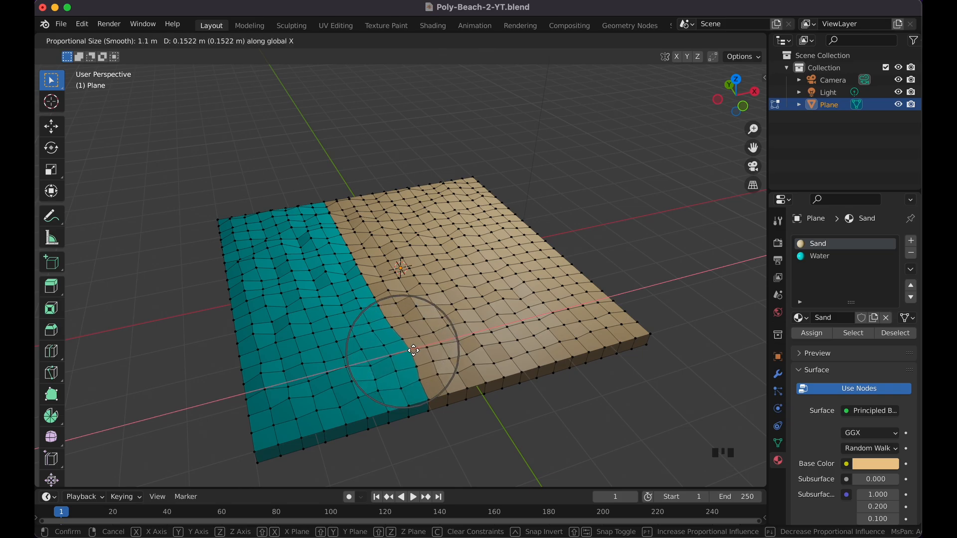
scroll(415, 351, "down", 2)
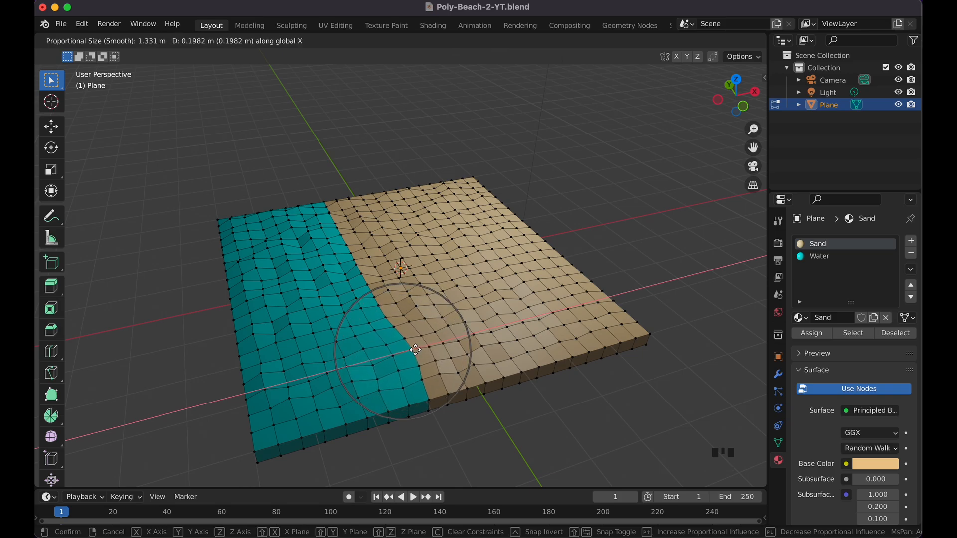
left_click(416, 349)
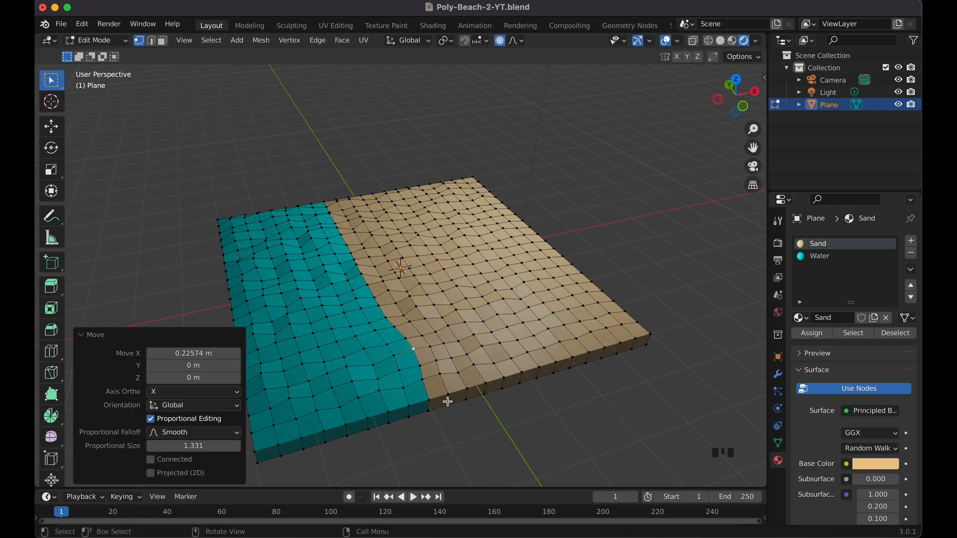
Select a vertex near the middle of the shoreline and move it about -0.24 m along X with a proportional size of 1.21 m
left_click(367, 286)
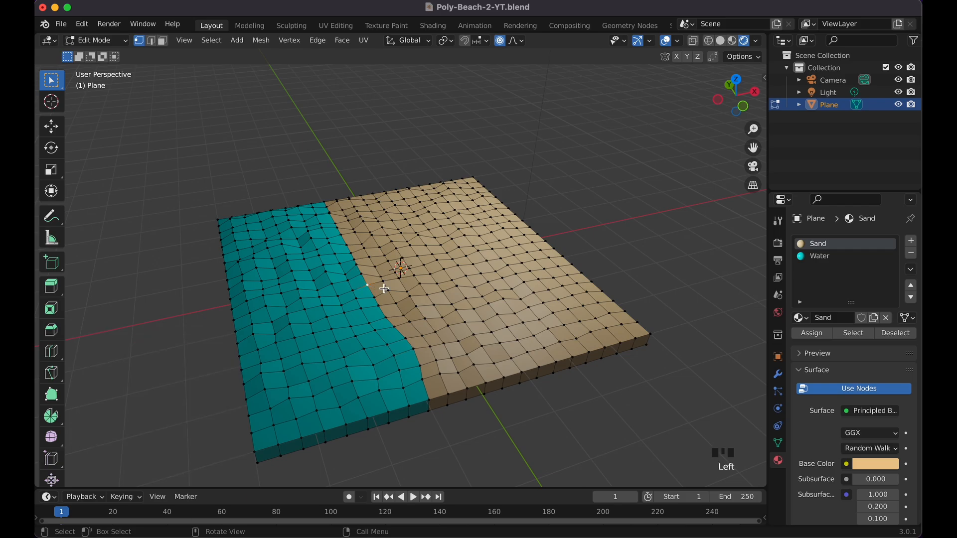
key("g")
scroll(384, 288, "up", 2)
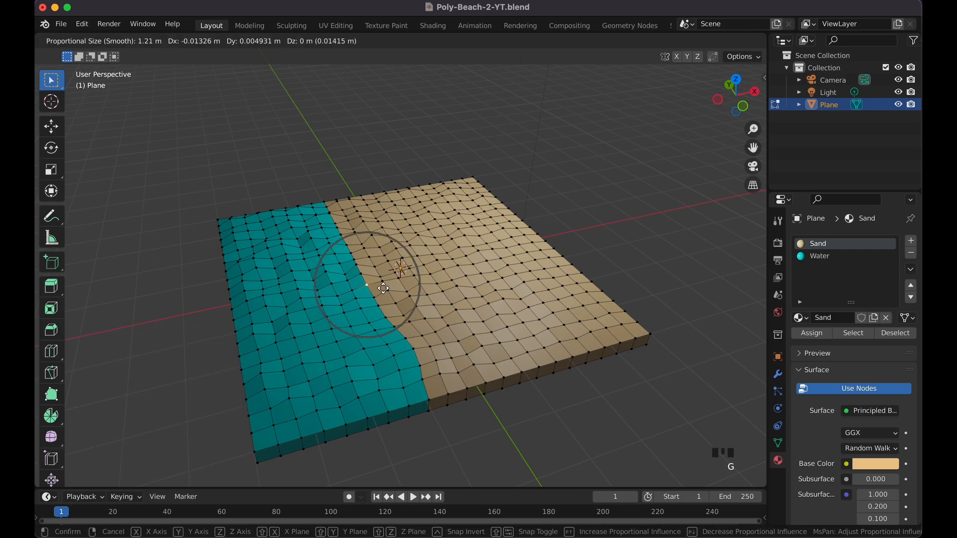
scroll(383, 288, "down", 1)
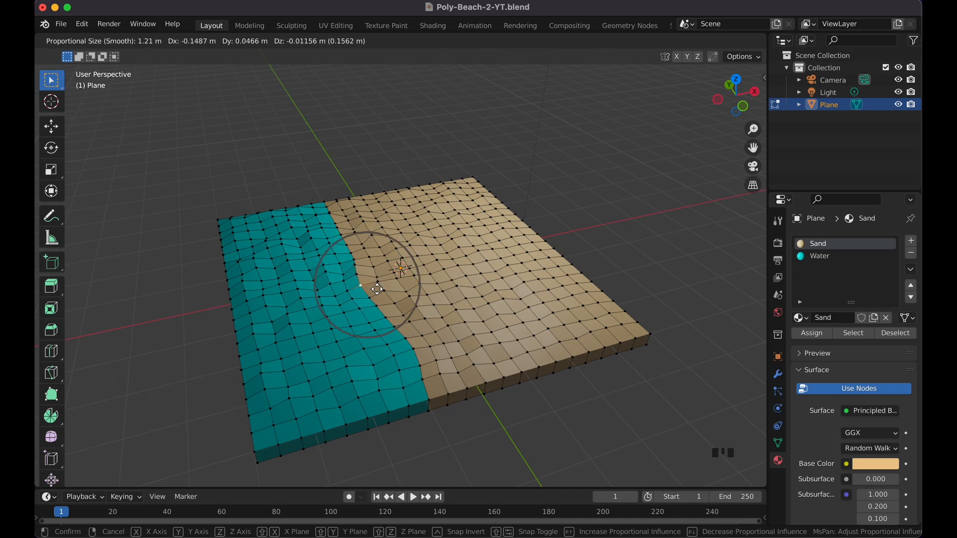
key("x")
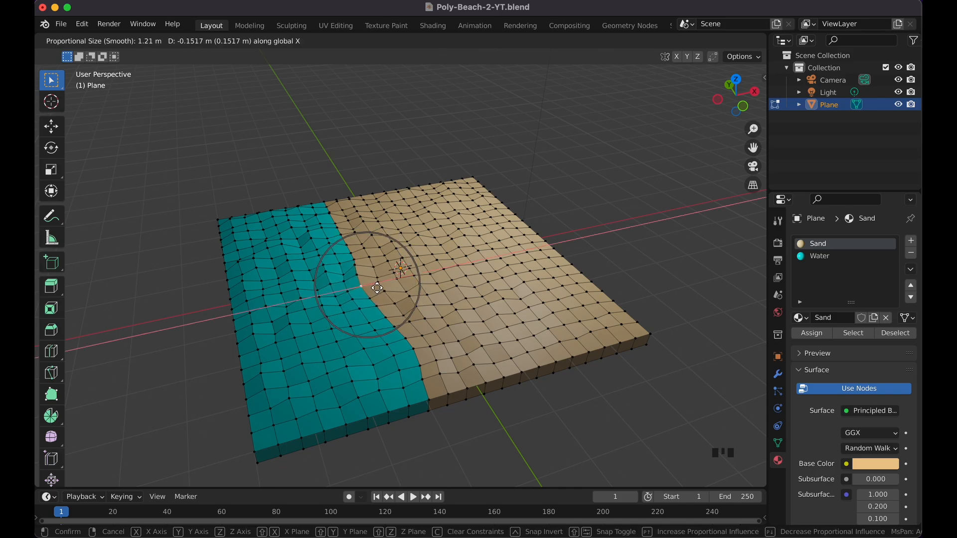
left_click(374, 288)
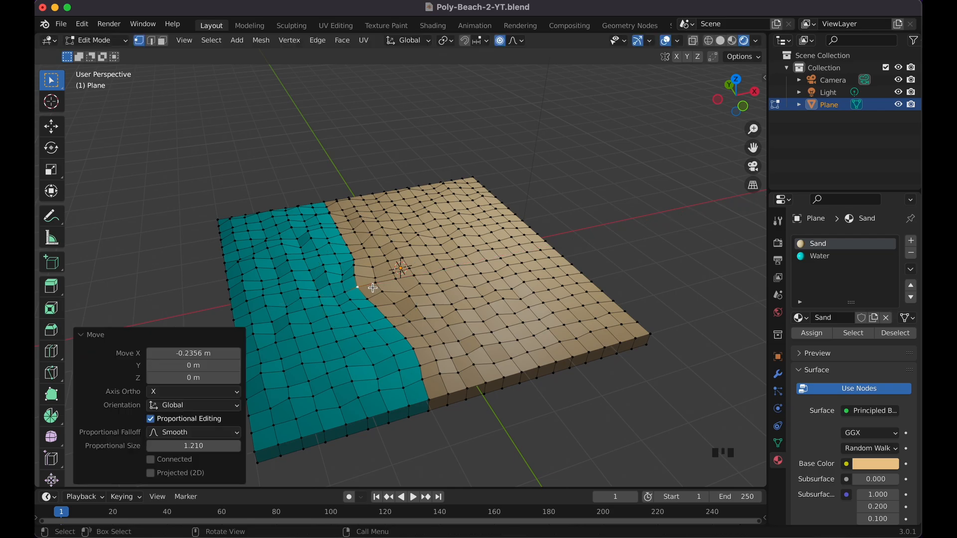
Move a shoreline vertex near the far edge about 0.3 m along X with a 1.21 m proportional size, and leave Edit Mode
left_click(341, 230)
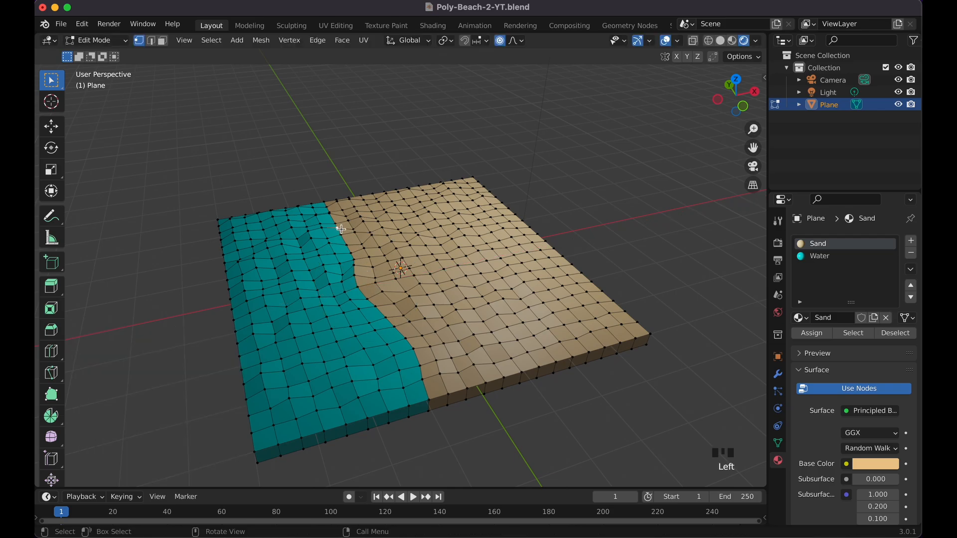
key("g")
key("x")
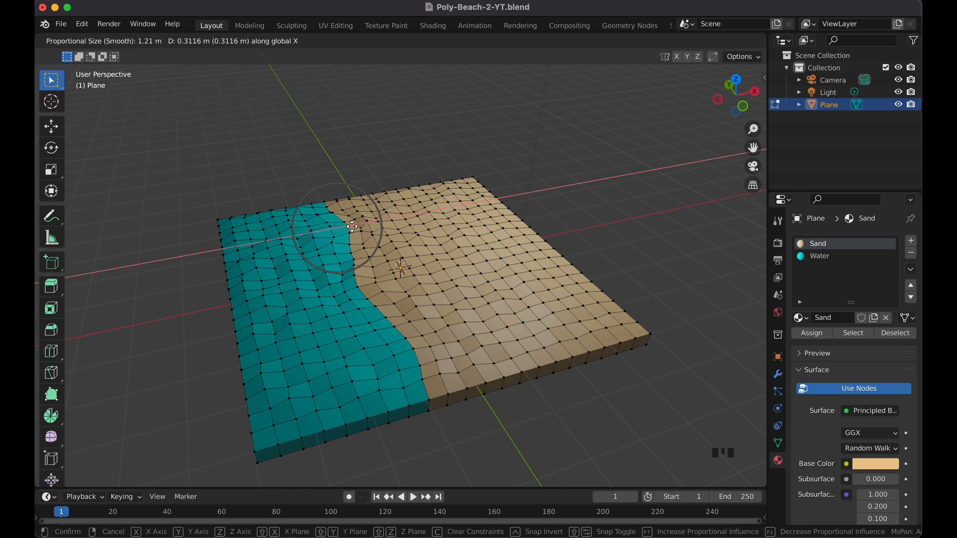
left_click(347, 228)
key("Tab")
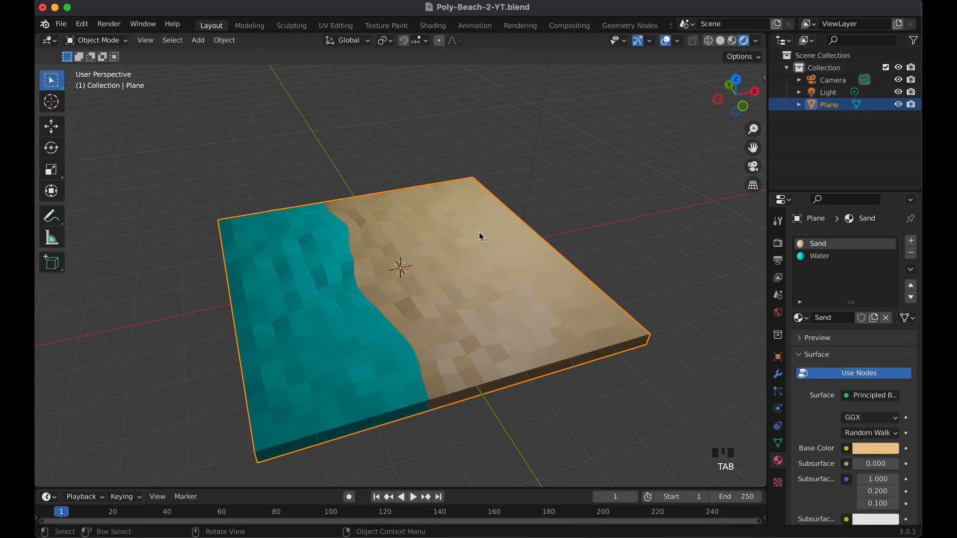
Save the Poly-Beach-2-YT.blend file with the reshaped shoreline
scroll(379, 273, "left", 5)
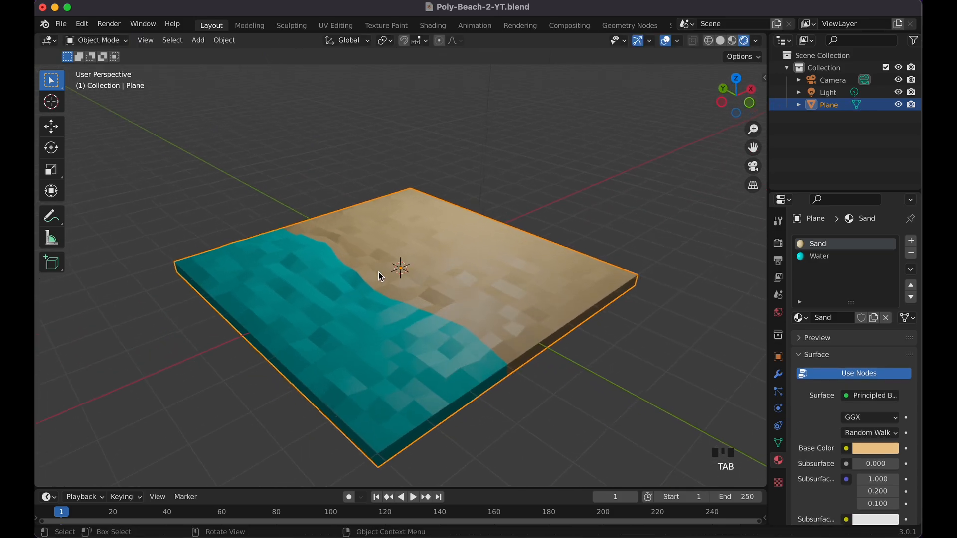
scroll(451, 330, "right", 5)
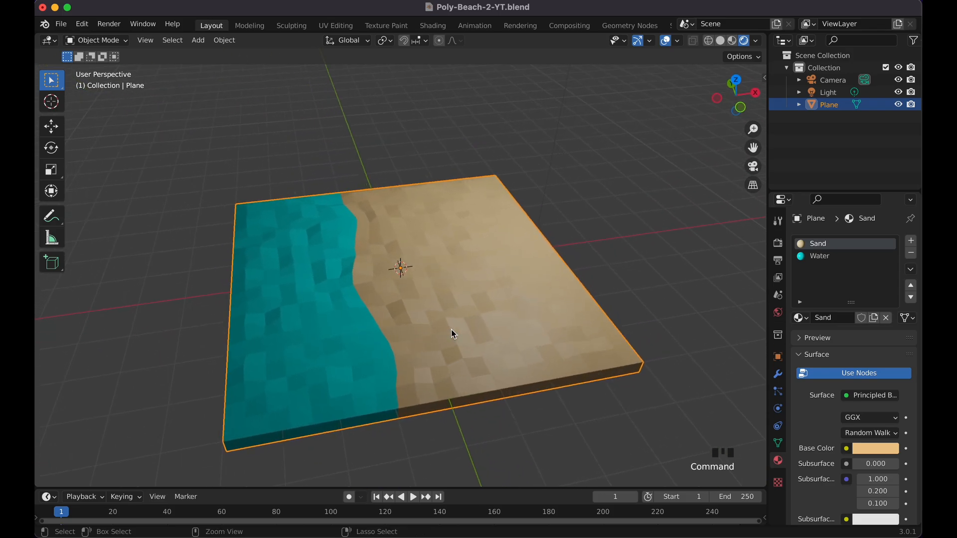
key("super+s")
Examine the slab and its wavy shoreline from several angles, ending with nothing selected
scroll(450, 330, "left", 5)
scroll(451, 330, "up", 1)
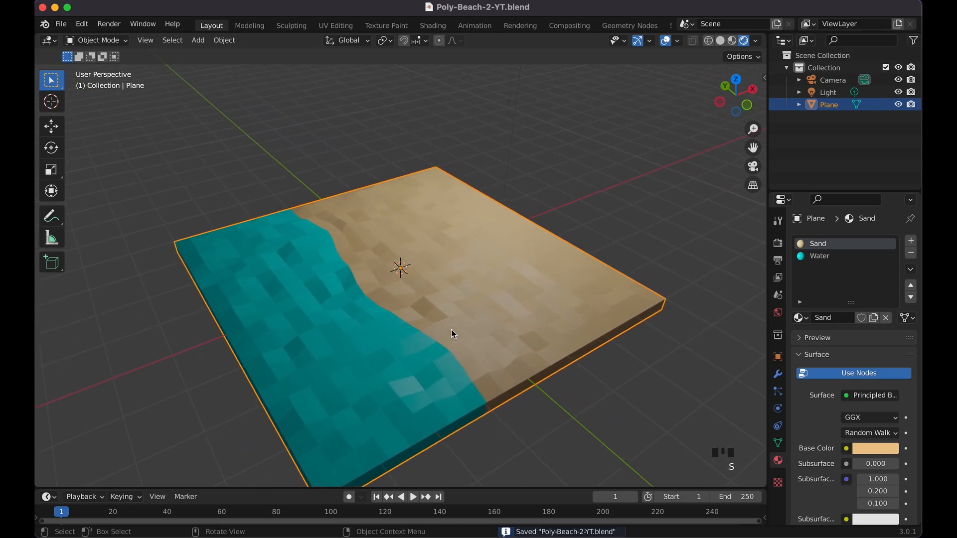
scroll(450, 330, "left", 2)
scroll(451, 330, "right", 6)
scroll(451, 330, "down", 6)
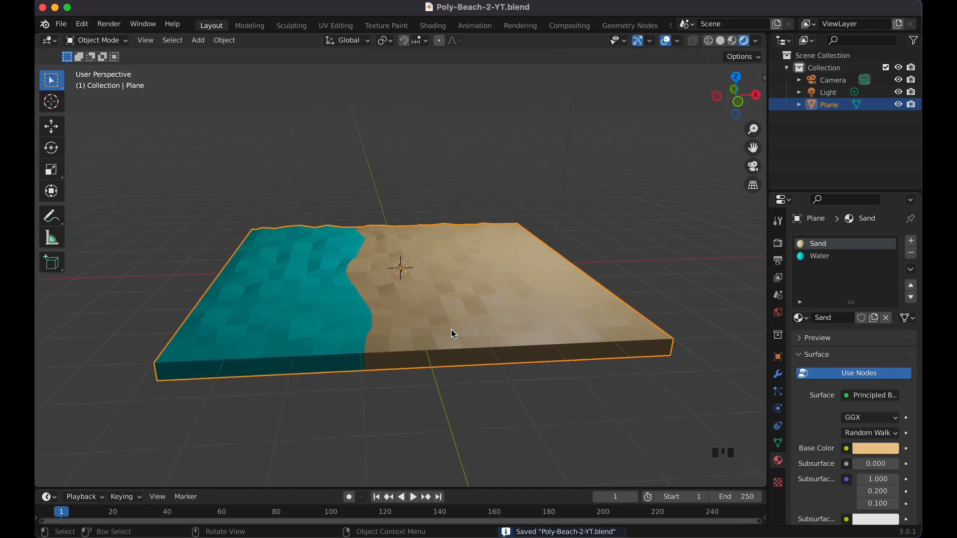
scroll(451, 330, "left", 4)
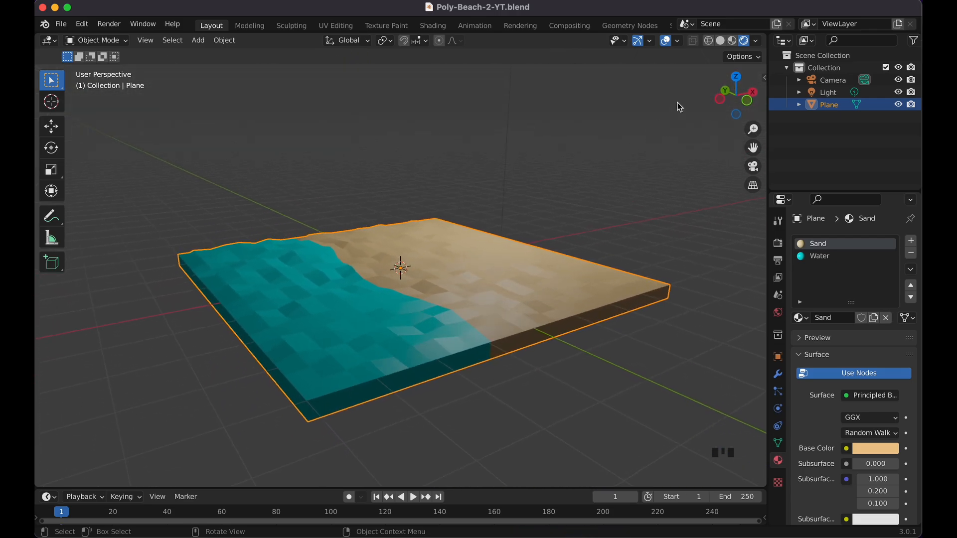
scroll(684, 77, "up", 3)
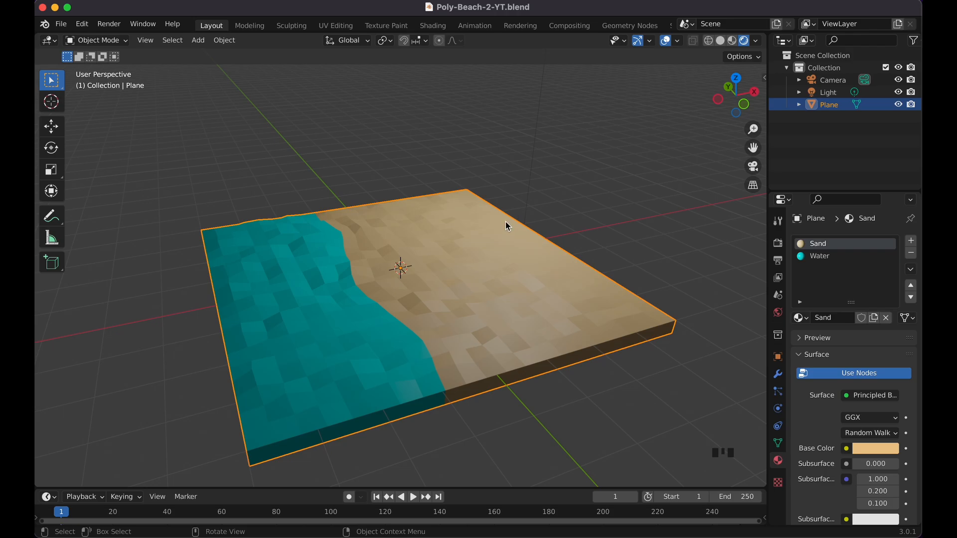
scroll(417, 299, "down", 3)
left_click(526, 393)
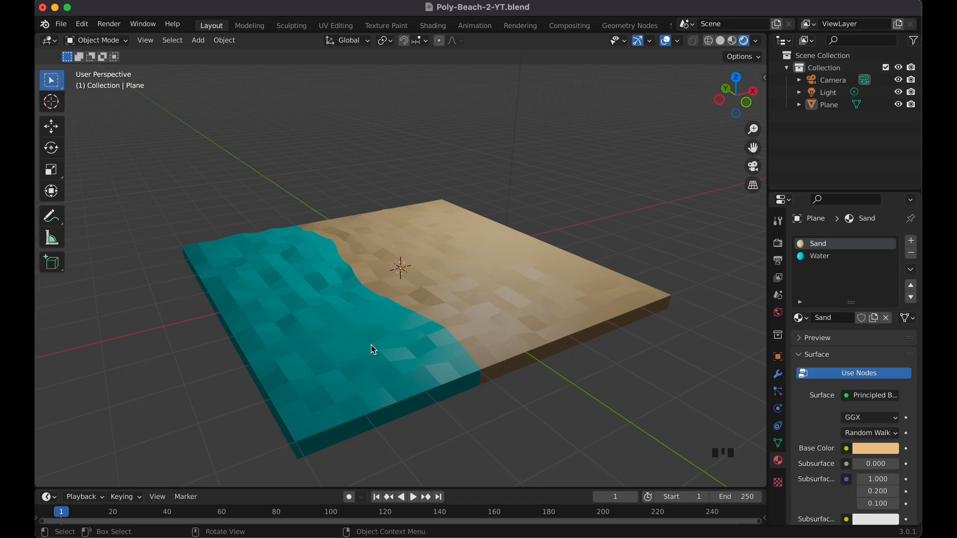
Place the 3D cursor on the water near the front of the slab and add a torus there
right_click(353, 341, "shift")
key("shift+a")
mouse_move(377, 294)
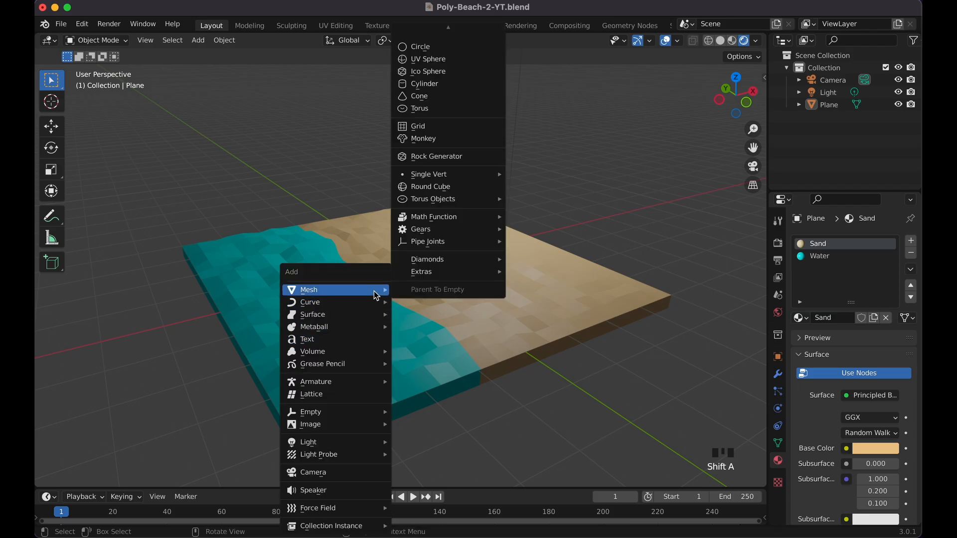
left_click(438, 109)
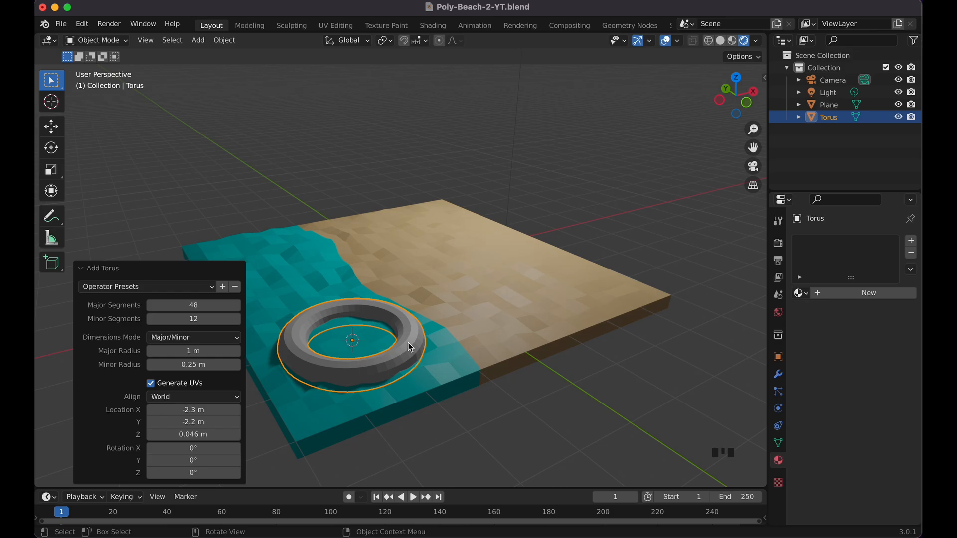
Scale the torus uniformly to about 0.295 and shade it smooth
key("s")
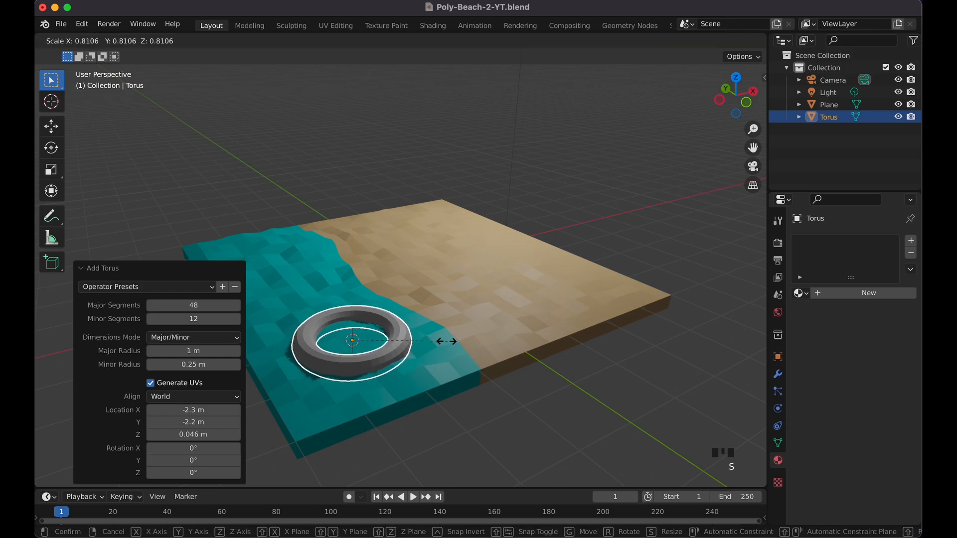
left_click(387, 345)
scroll(388, 344, "down", 1)
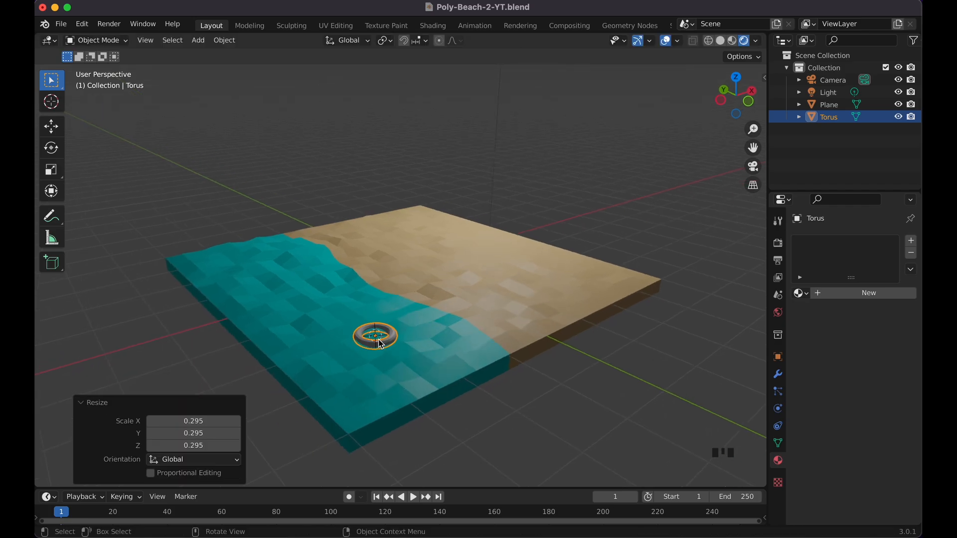
right_click(394, 340)
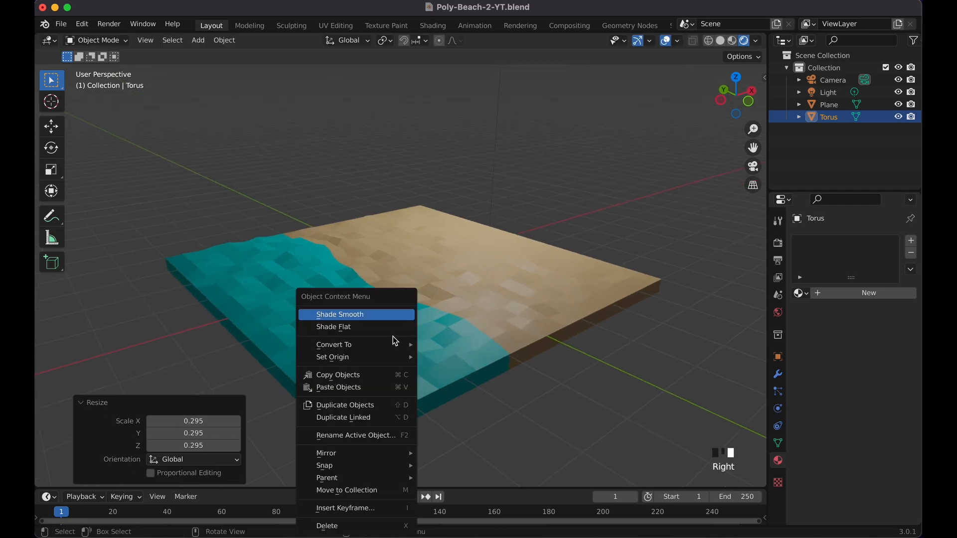
left_click(378, 315)
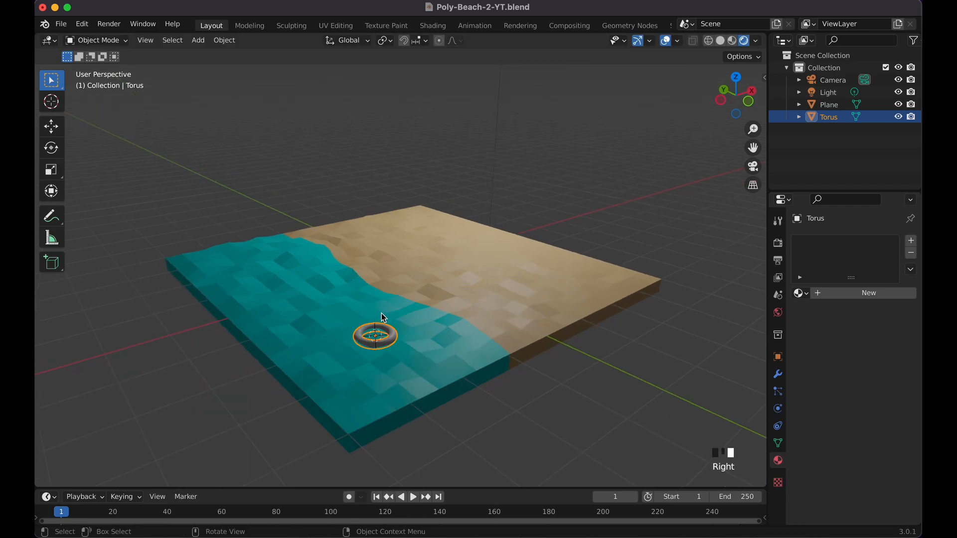
Give the torus a new material with a pure red base color and name the material Float
left_click(857, 294)
left_click(874, 429)
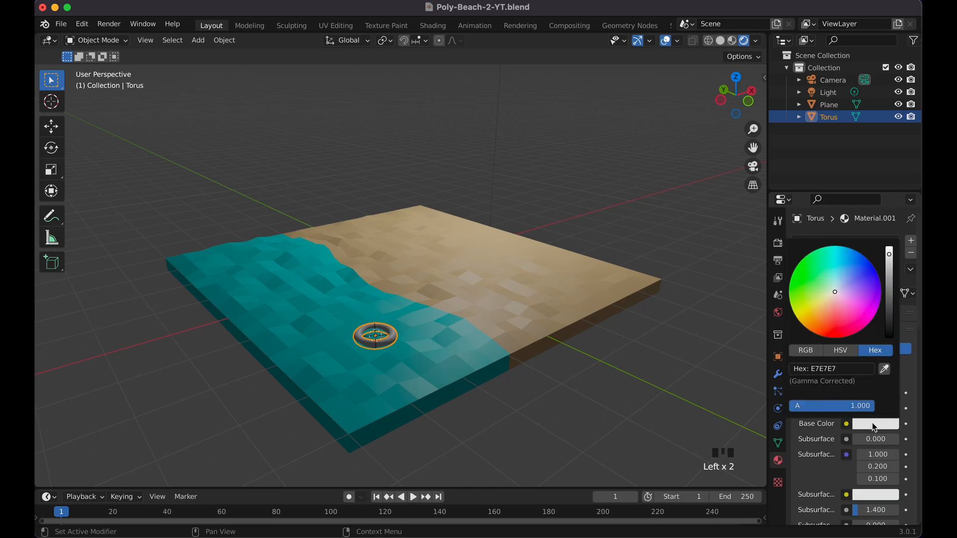
left_click_drag(845, 322, 835, 335)
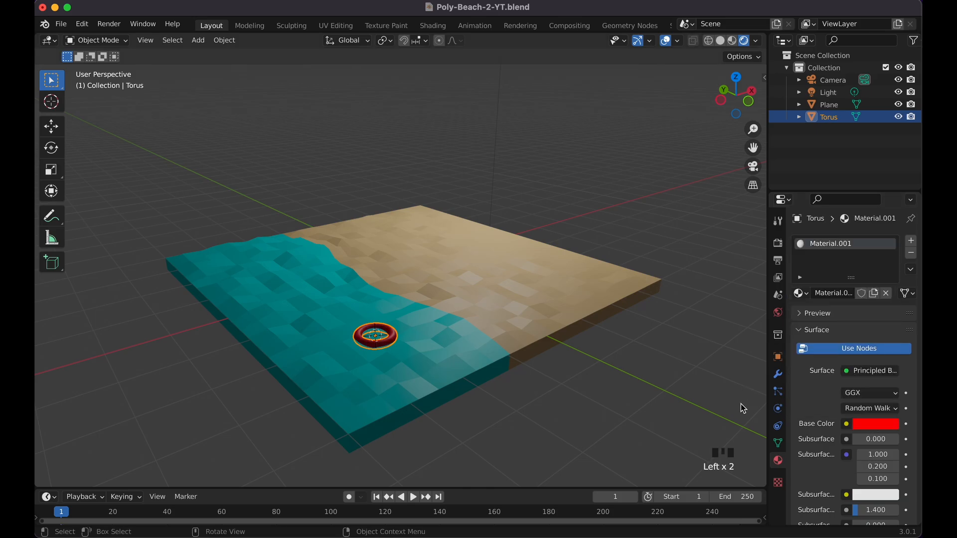
left_click(830, 294)
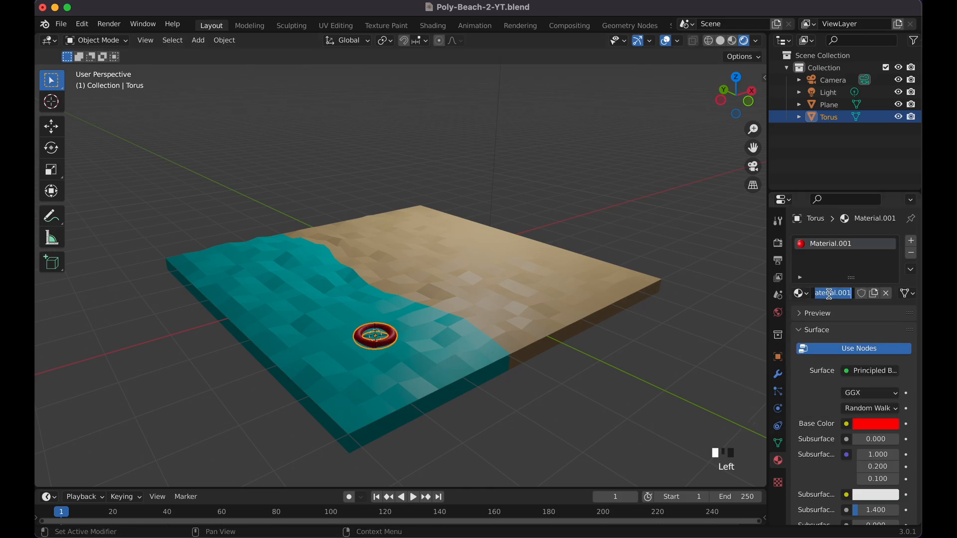
type("Float")
key("Return")
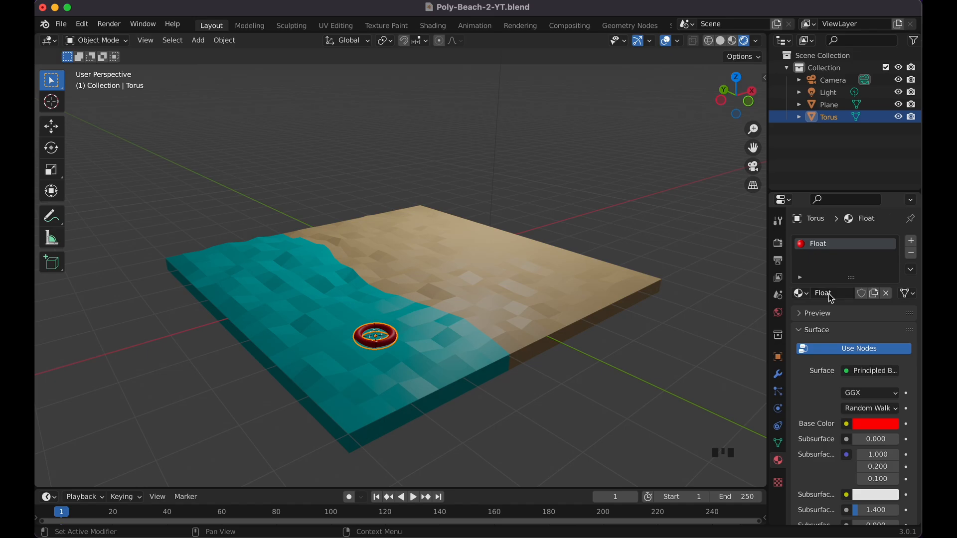
Raise the red torus about 0.02 m along Z so it sits slightly higher on the water, and deselect it
middle_click_drag(588, 359, 574, 373)
scroll(588, 358, "up", 1)
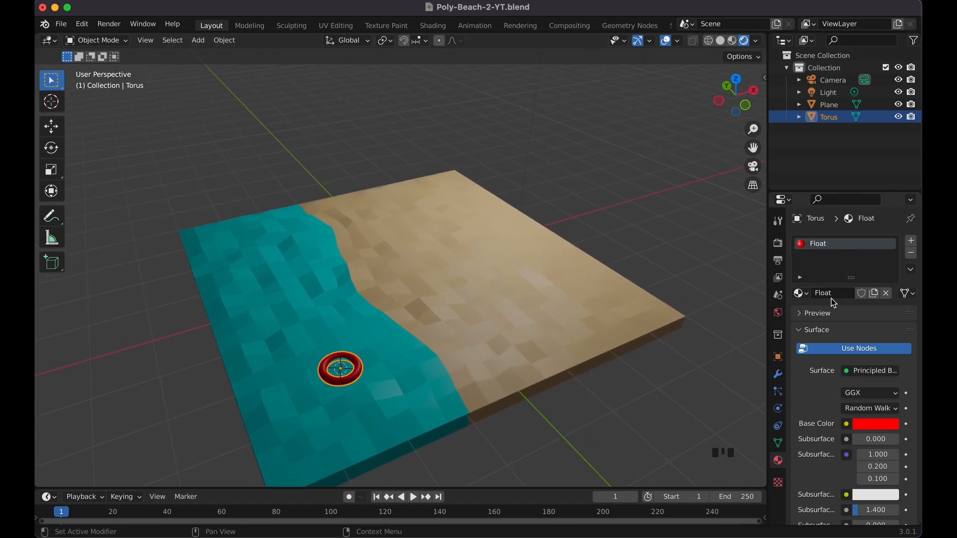
left_click(602, 412)
scroll(529, 282, "down", 5)
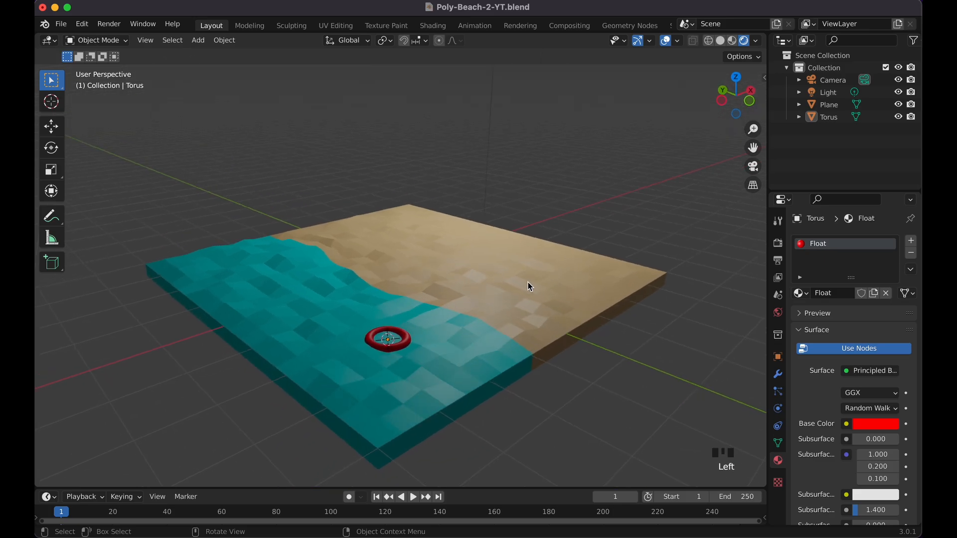
scroll(528, 282, "up", 2)
scroll(528, 282, "up", 2)
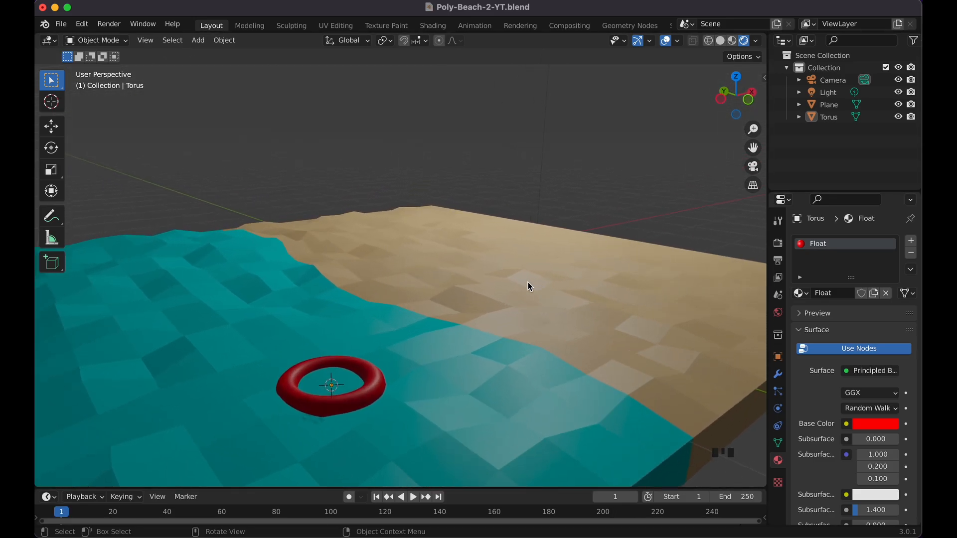
left_click(378, 387)
key("g")
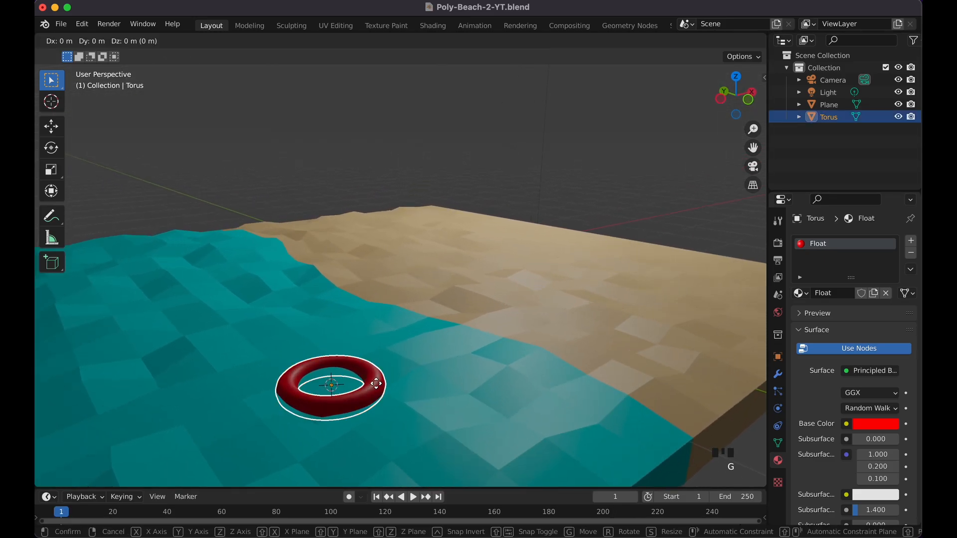
key("z")
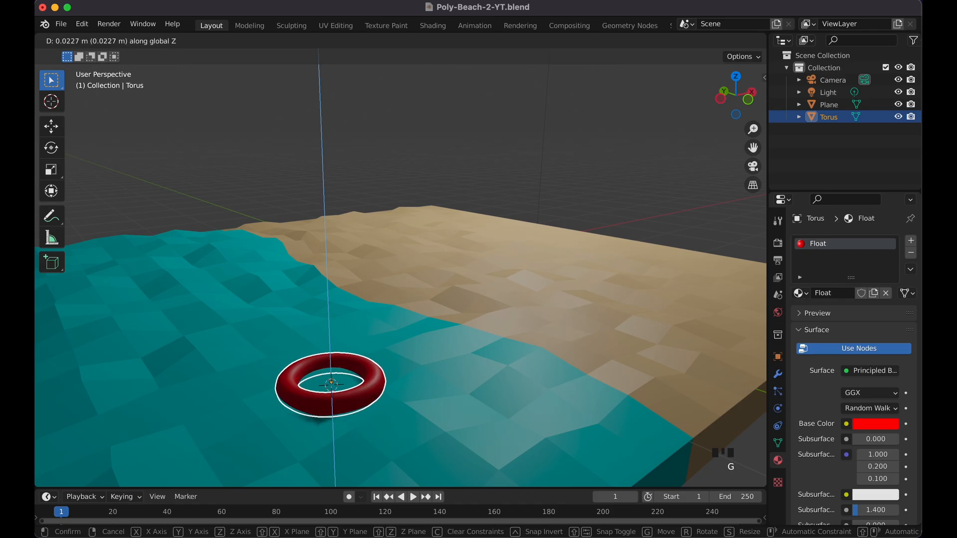
left_click(376, 381)
left_click(623, 188)
Save the scene file with the red torus in place
scroll(621, 183, "down", 5)
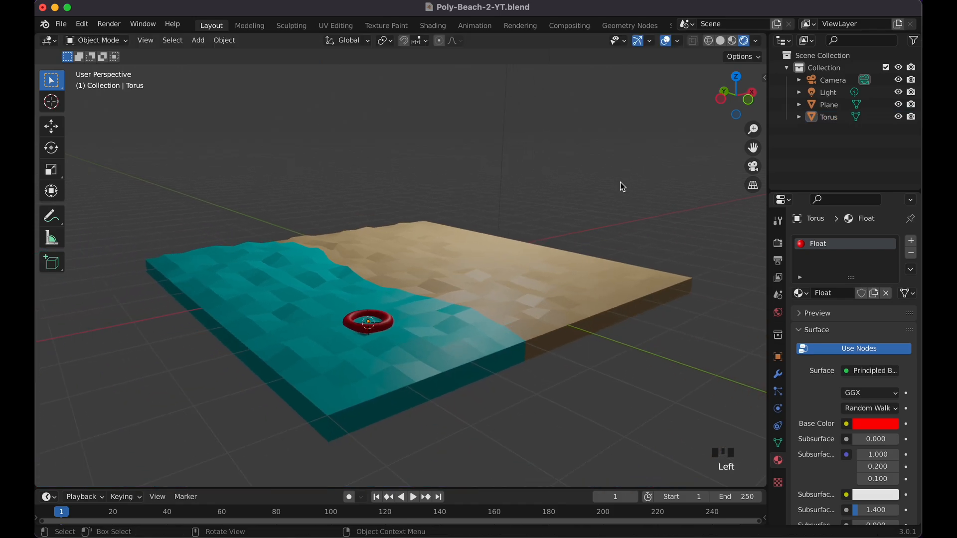
scroll(621, 183, "up", 5)
scroll(621, 183, "down", 2)
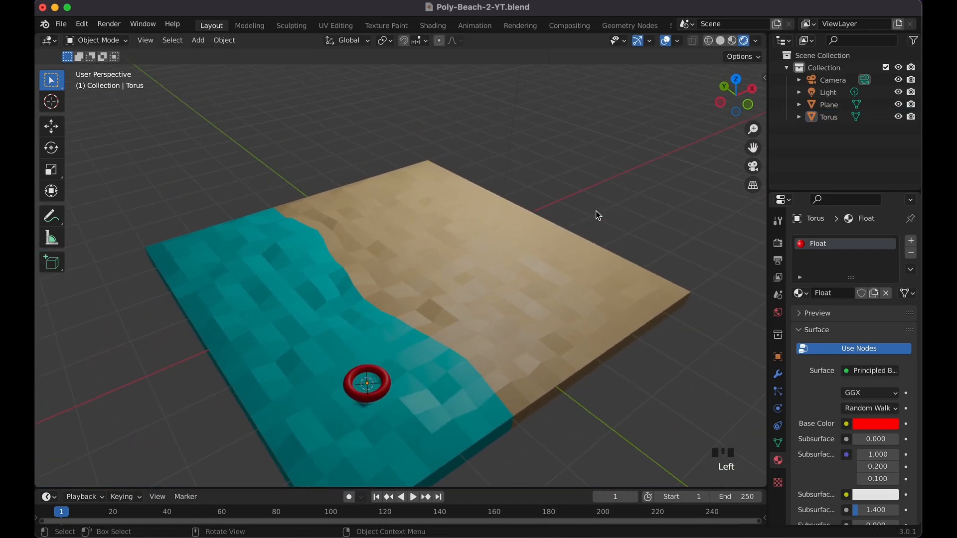
key("super+s")
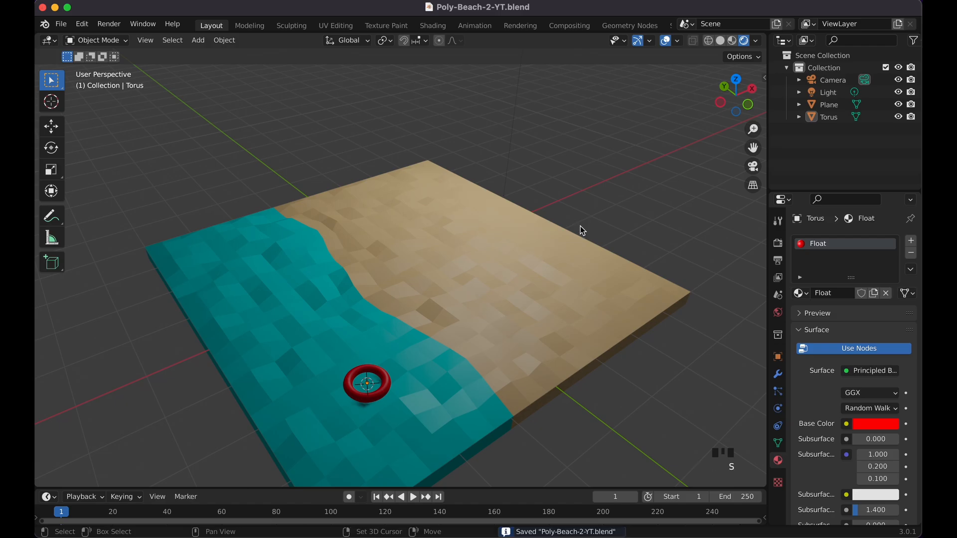
Select the sand and water slab and rename the object Beach
scroll(581, 225, "down", 3)
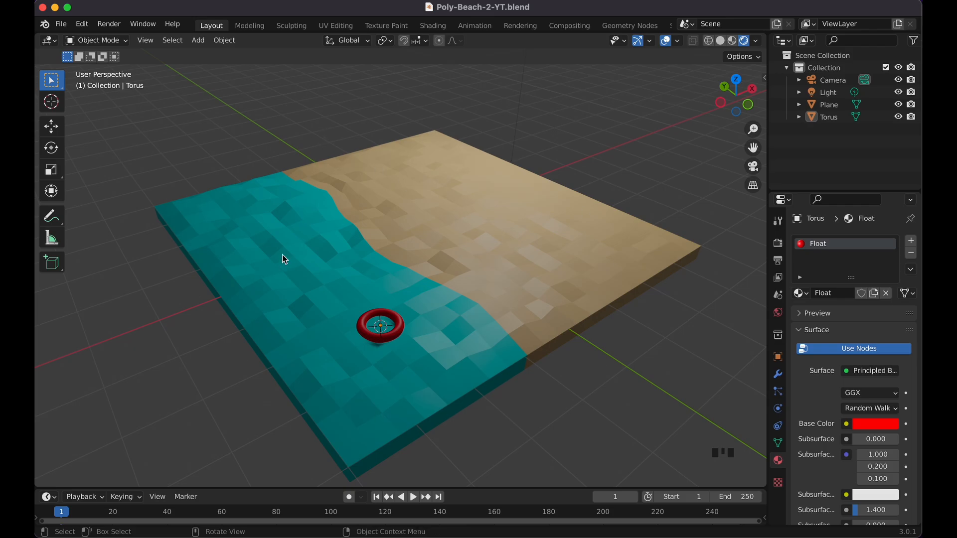
left_click(502, 253)
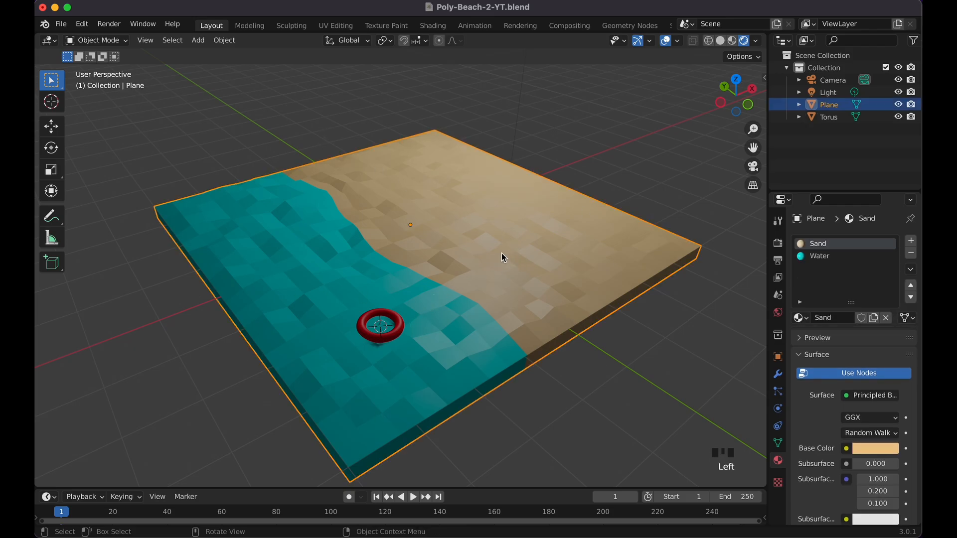
double_click(832, 107)
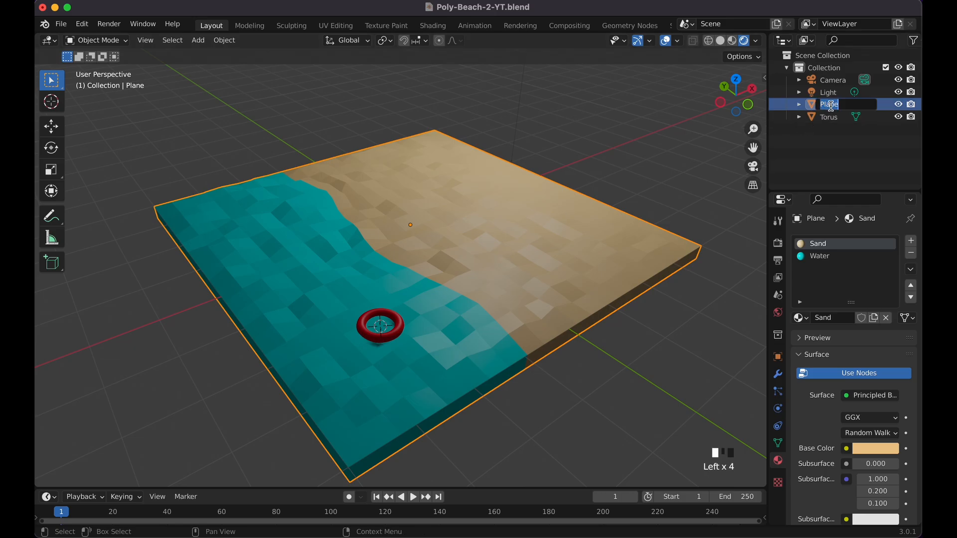
type("T")
key("BackSpace")
type("Beach")
key("Return")
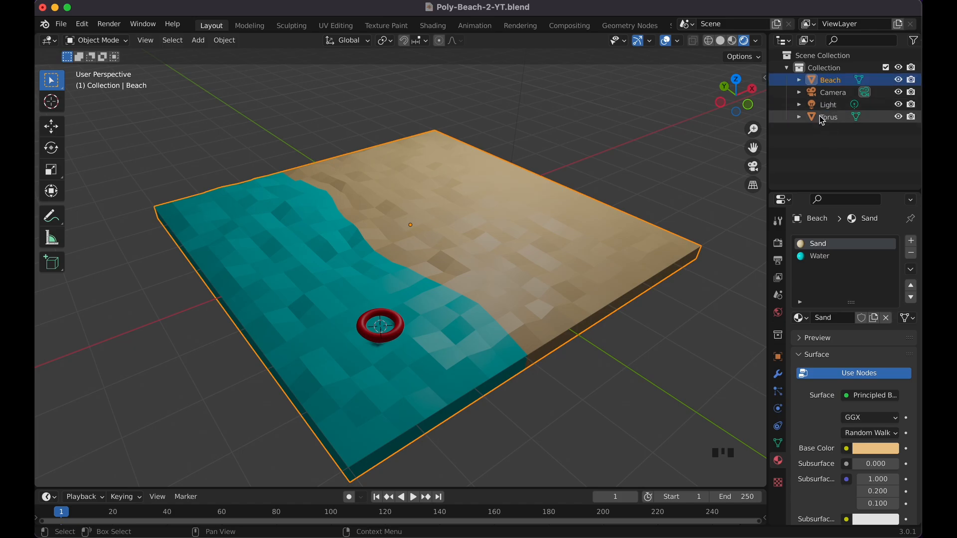
Rename the torus object Float and deselect it
double_click(829, 119)
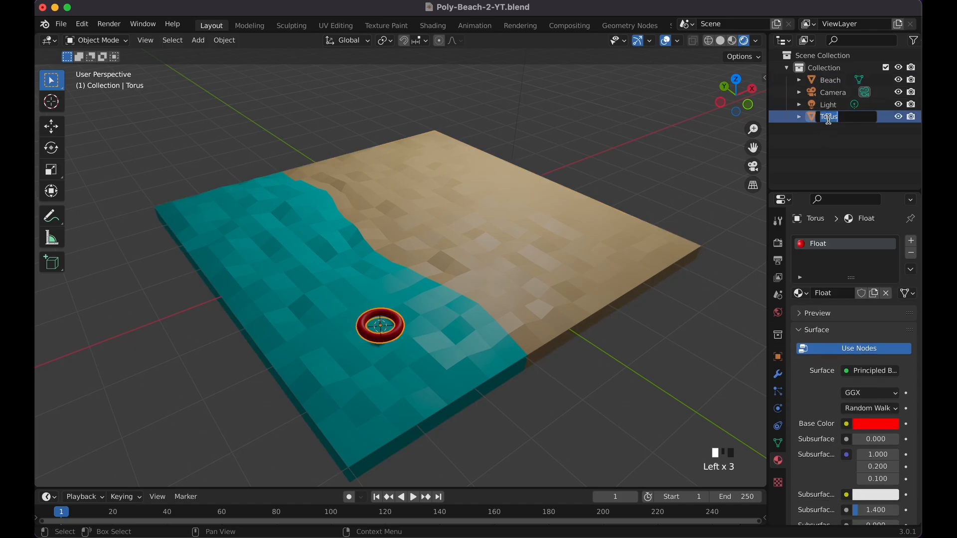
type("Float")
key("Return")
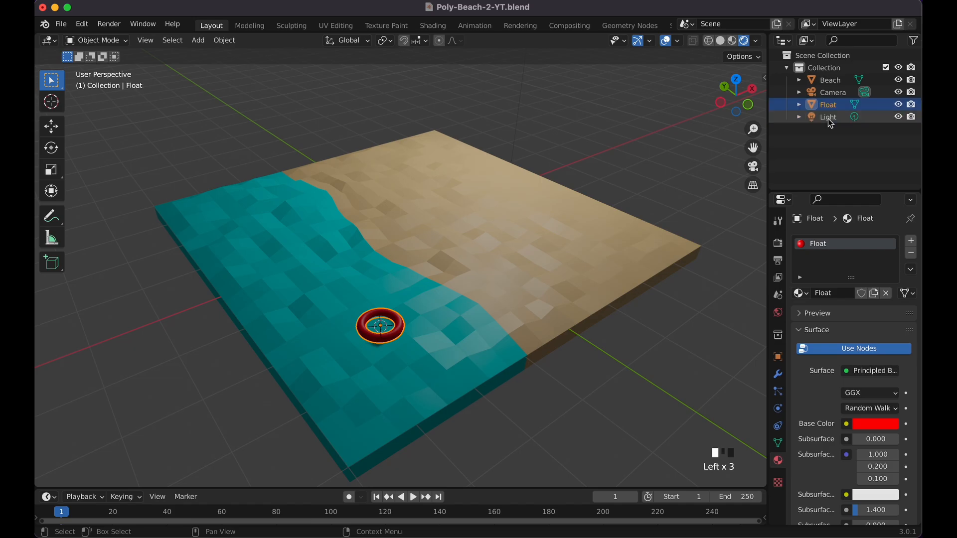
left_click(624, 359)
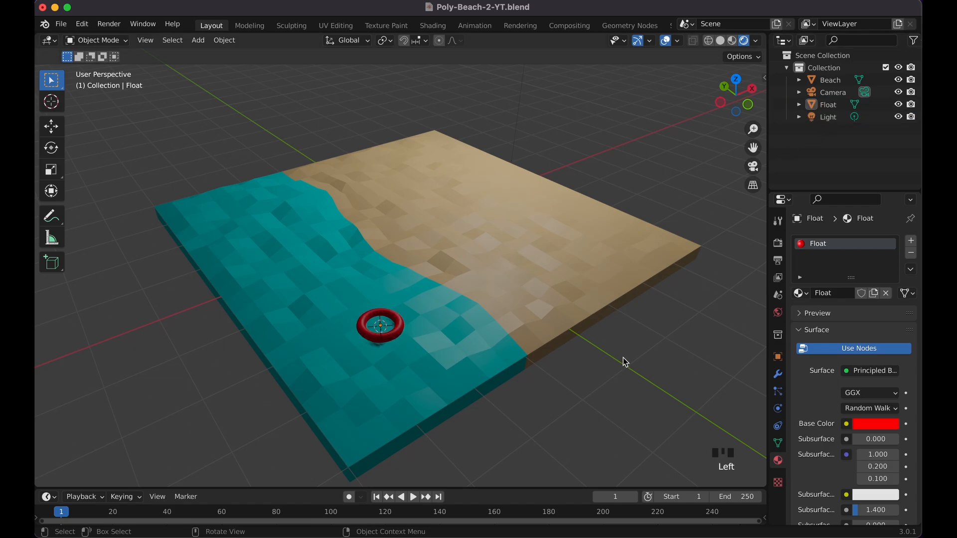
Hide the Beach, Float and Light objects, and reset the 3D cursor to the world origin
left_click_drag(265, 117, 547, 409)
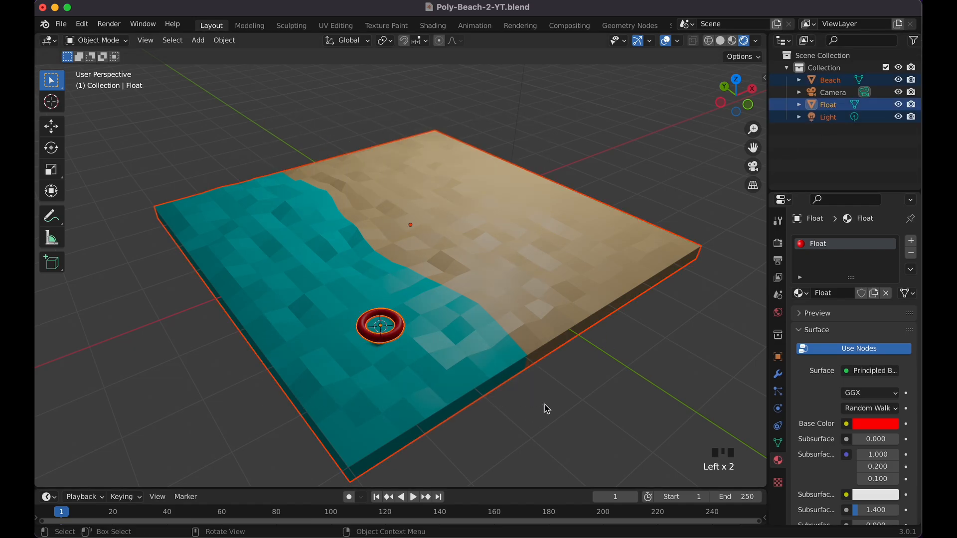
key("h")
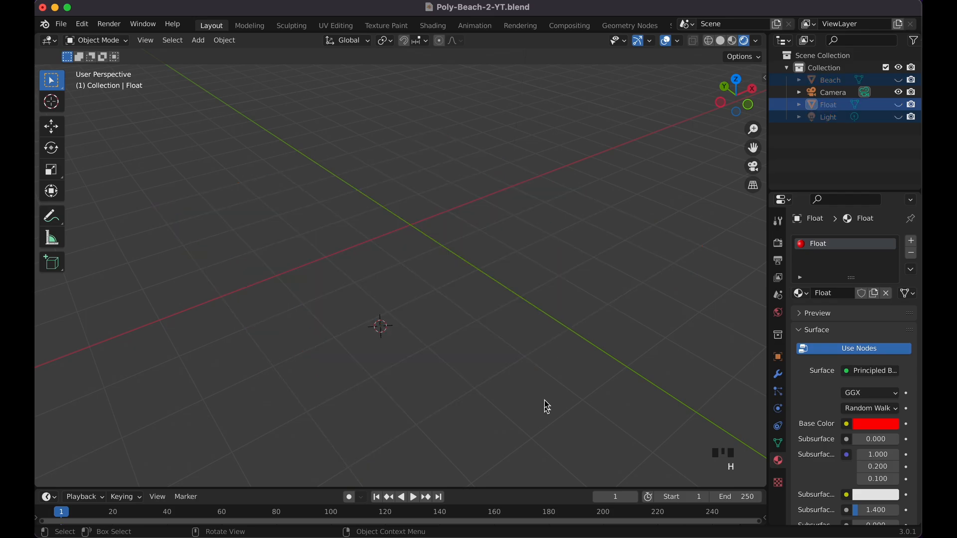
left_click(416, 231)
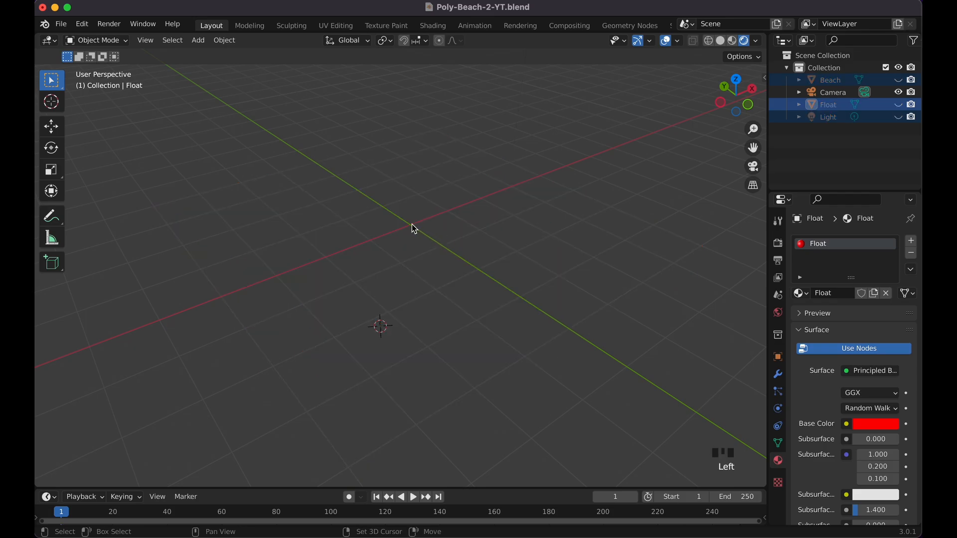
key("shift+s")
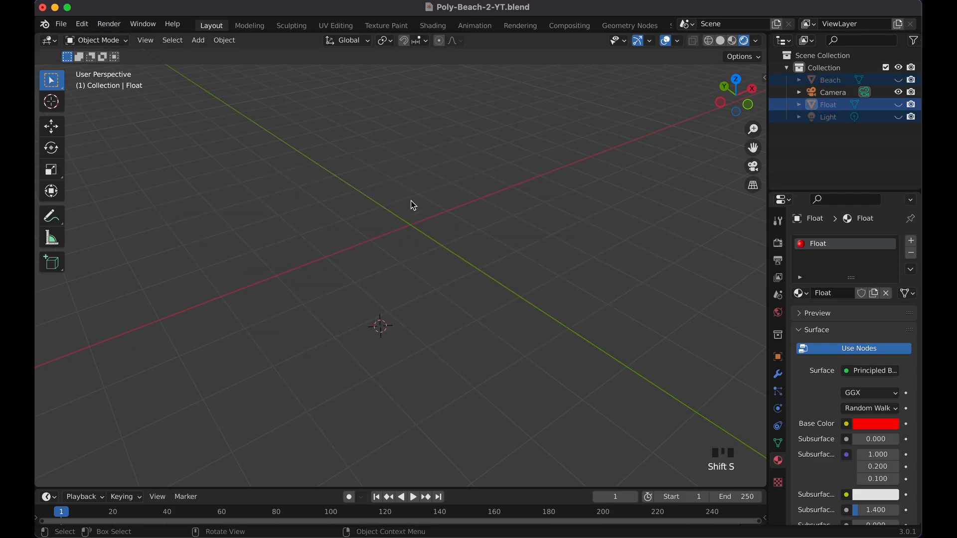
key("shift+s")
left_click(359, 254)
Add a UV sphere with 32 segments, 16 rings and 1 m radius at the world origin, shown in solid shading
scroll(444, 207, "up", 5, "shift")
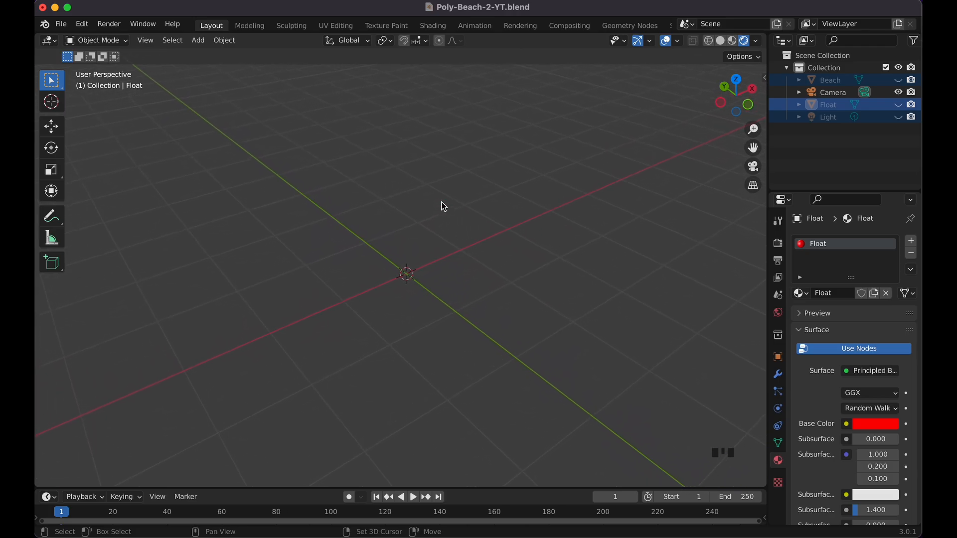
key("shift+a")
mouse_move(434, 270)
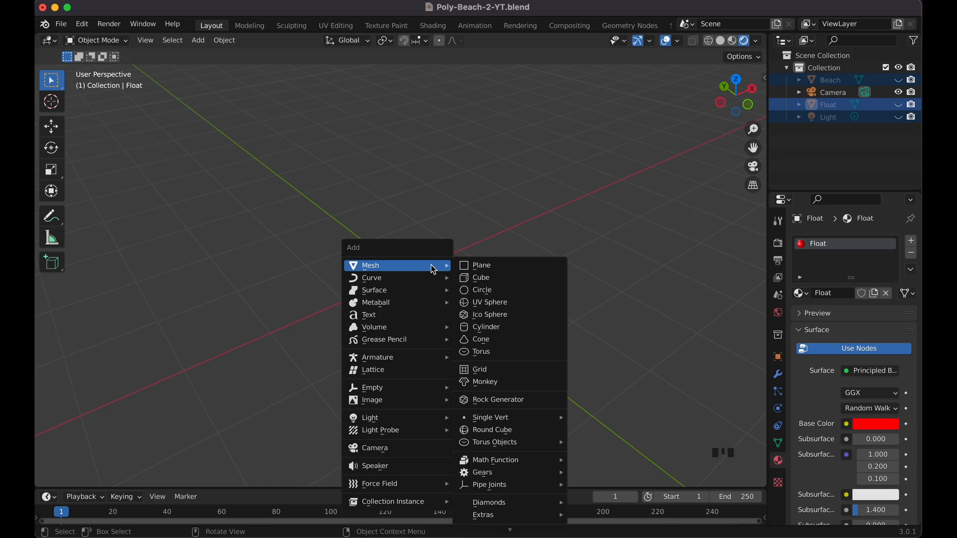
left_click(510, 308)
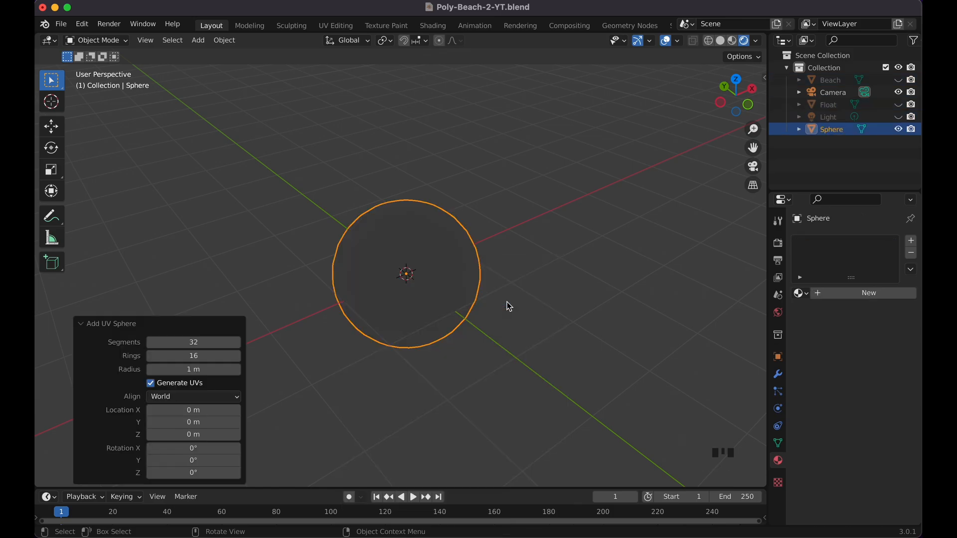
left_click(720, 41)
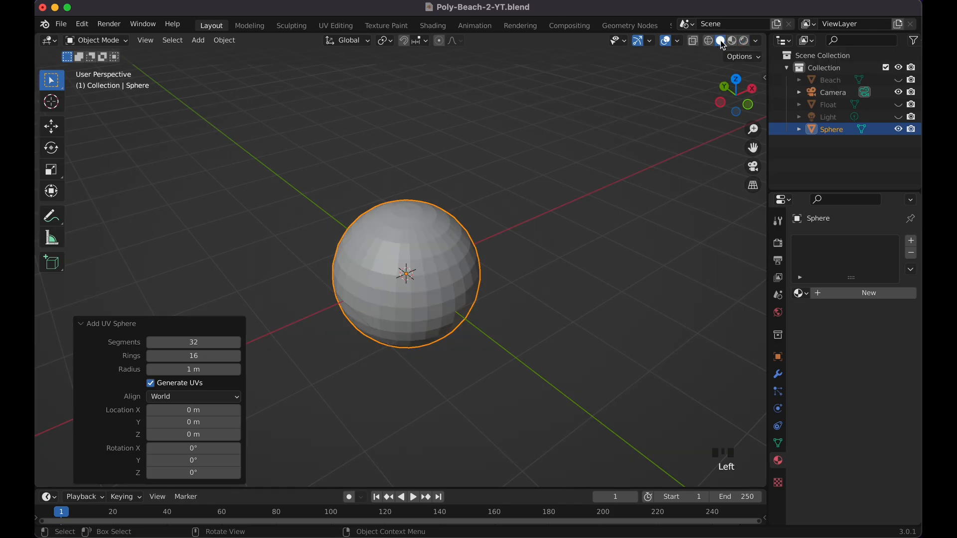
Open the sphere's mesh for editing and show it in front orthographic view
scroll(540, 204, "left", 5)
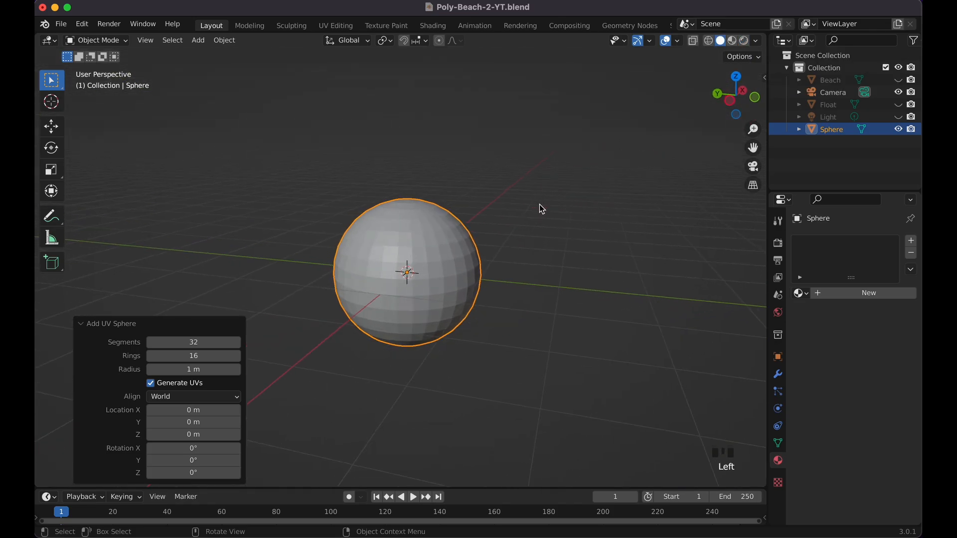
scroll(540, 204, "left", 3)
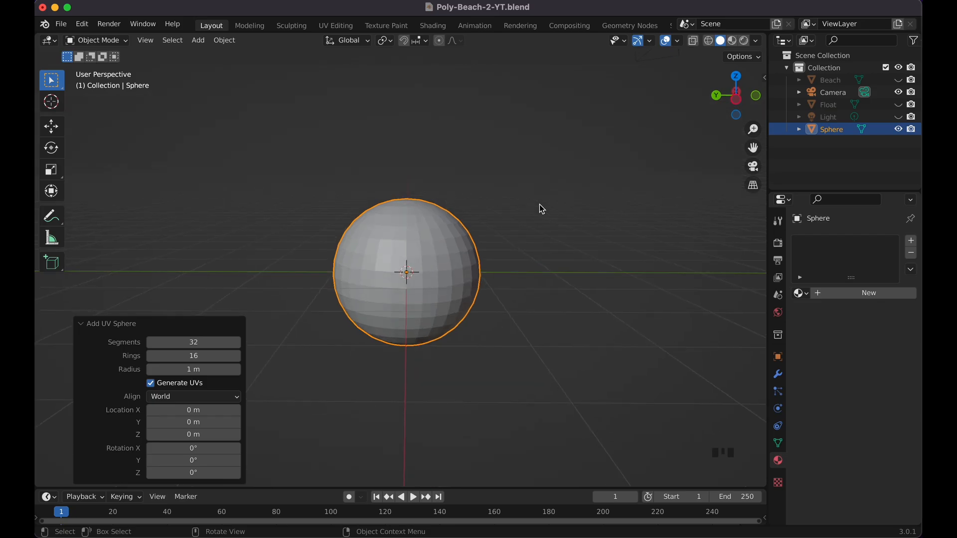
key("Tab")
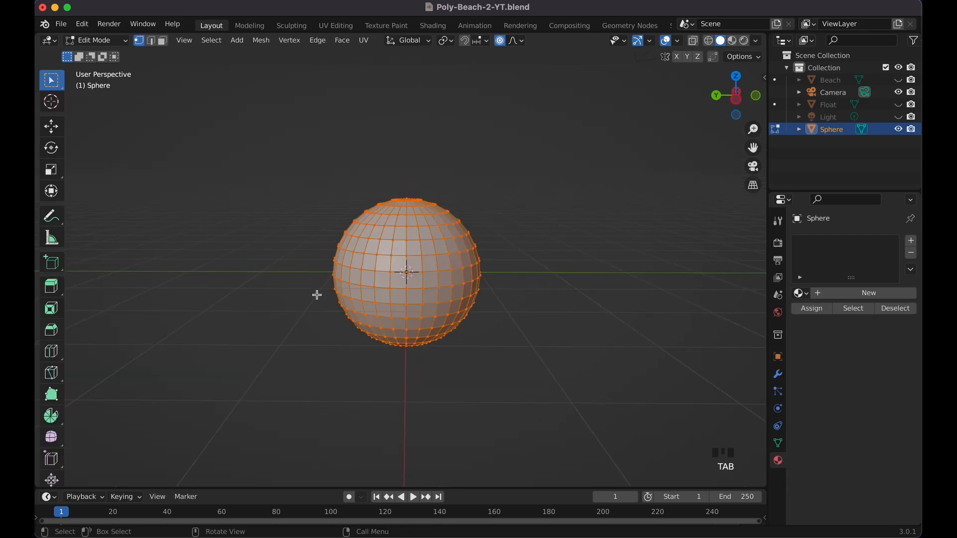
key("KP_1")
scroll(339, 270, "up", 3)
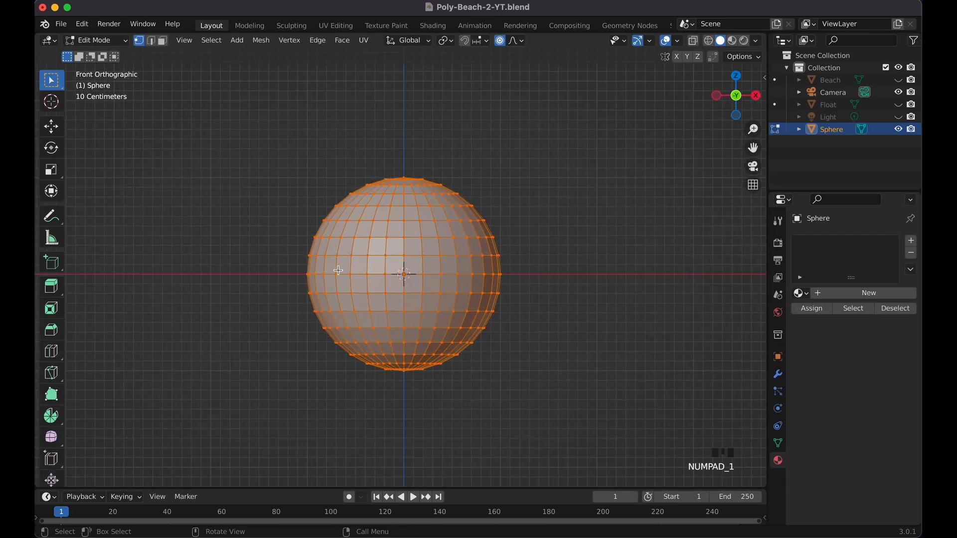
Try to delete the visible vertices from the ring just above the sphere's equator downward, and undo the deletion
left_click(273, 239)
left_click_drag(274, 239, 586, 414)
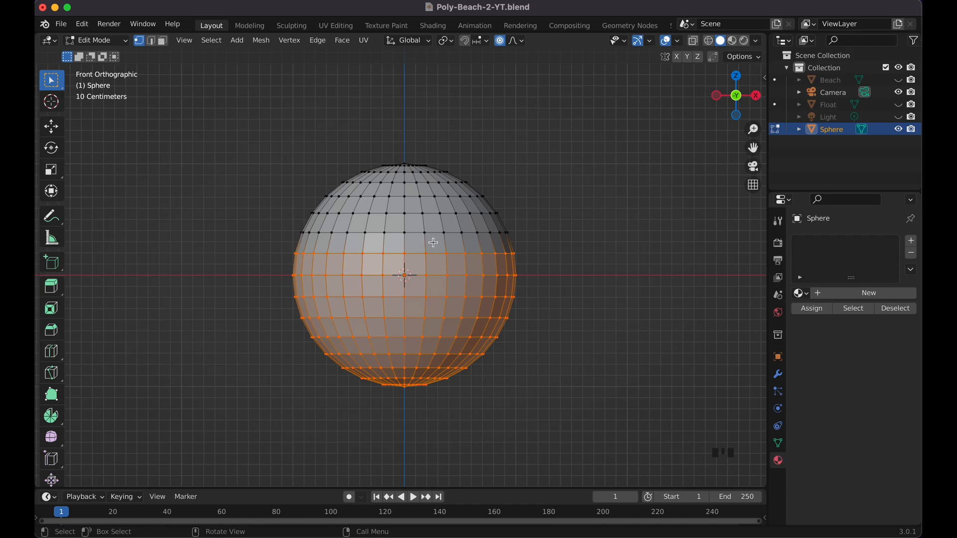
key("x")
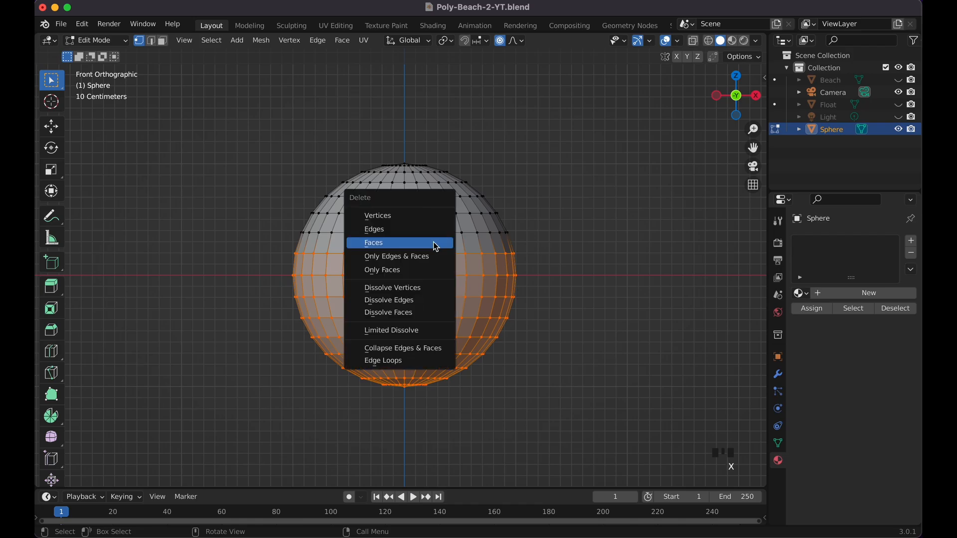
left_click(428, 216)
key("ctrl+z")
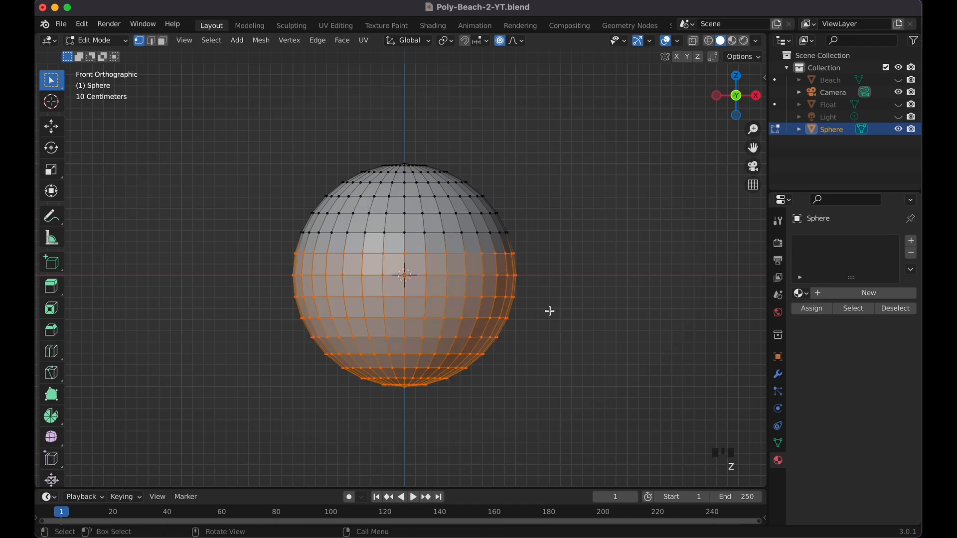
In see-through wireframe display, select all sphere vertices from the ring just above the equator downward, including those on the far side
key("alt+z")
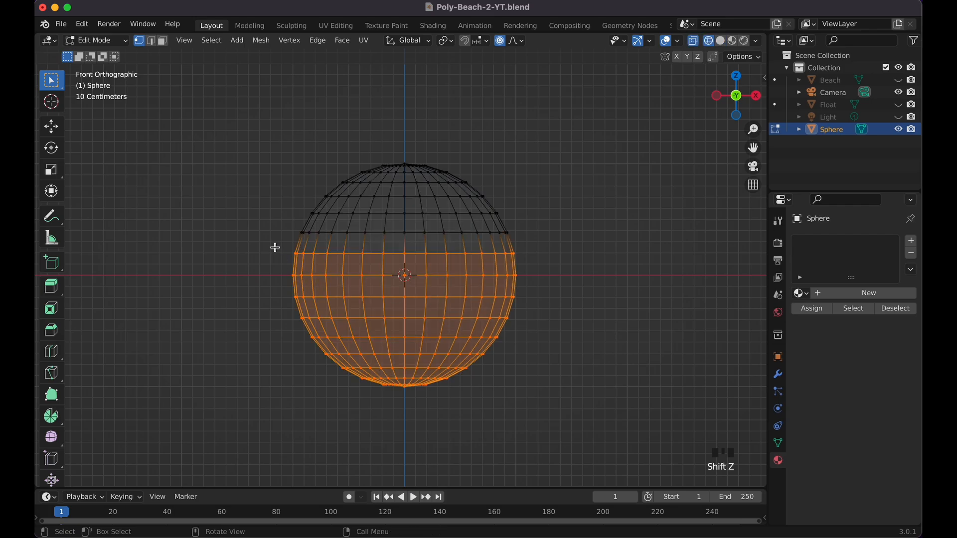
left_click_drag(275, 241, 518, 296)
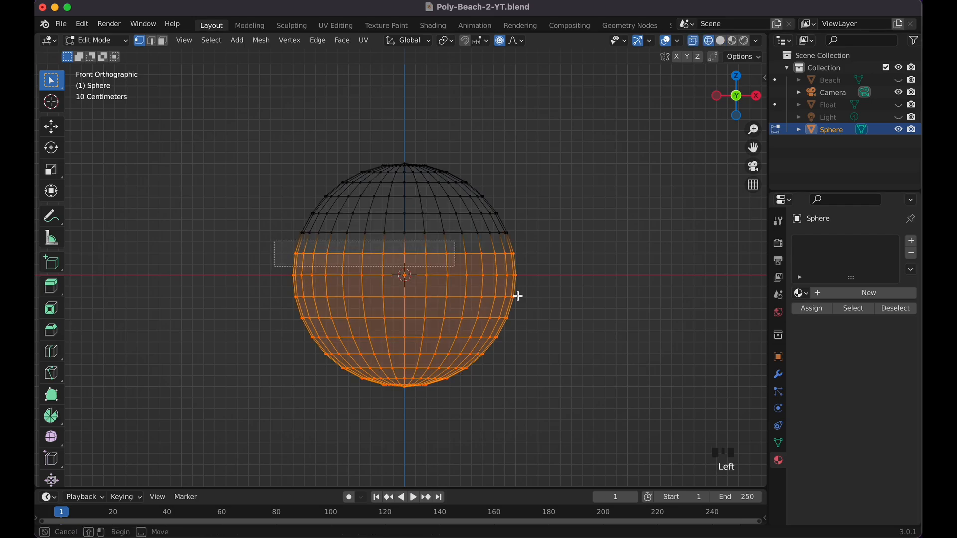